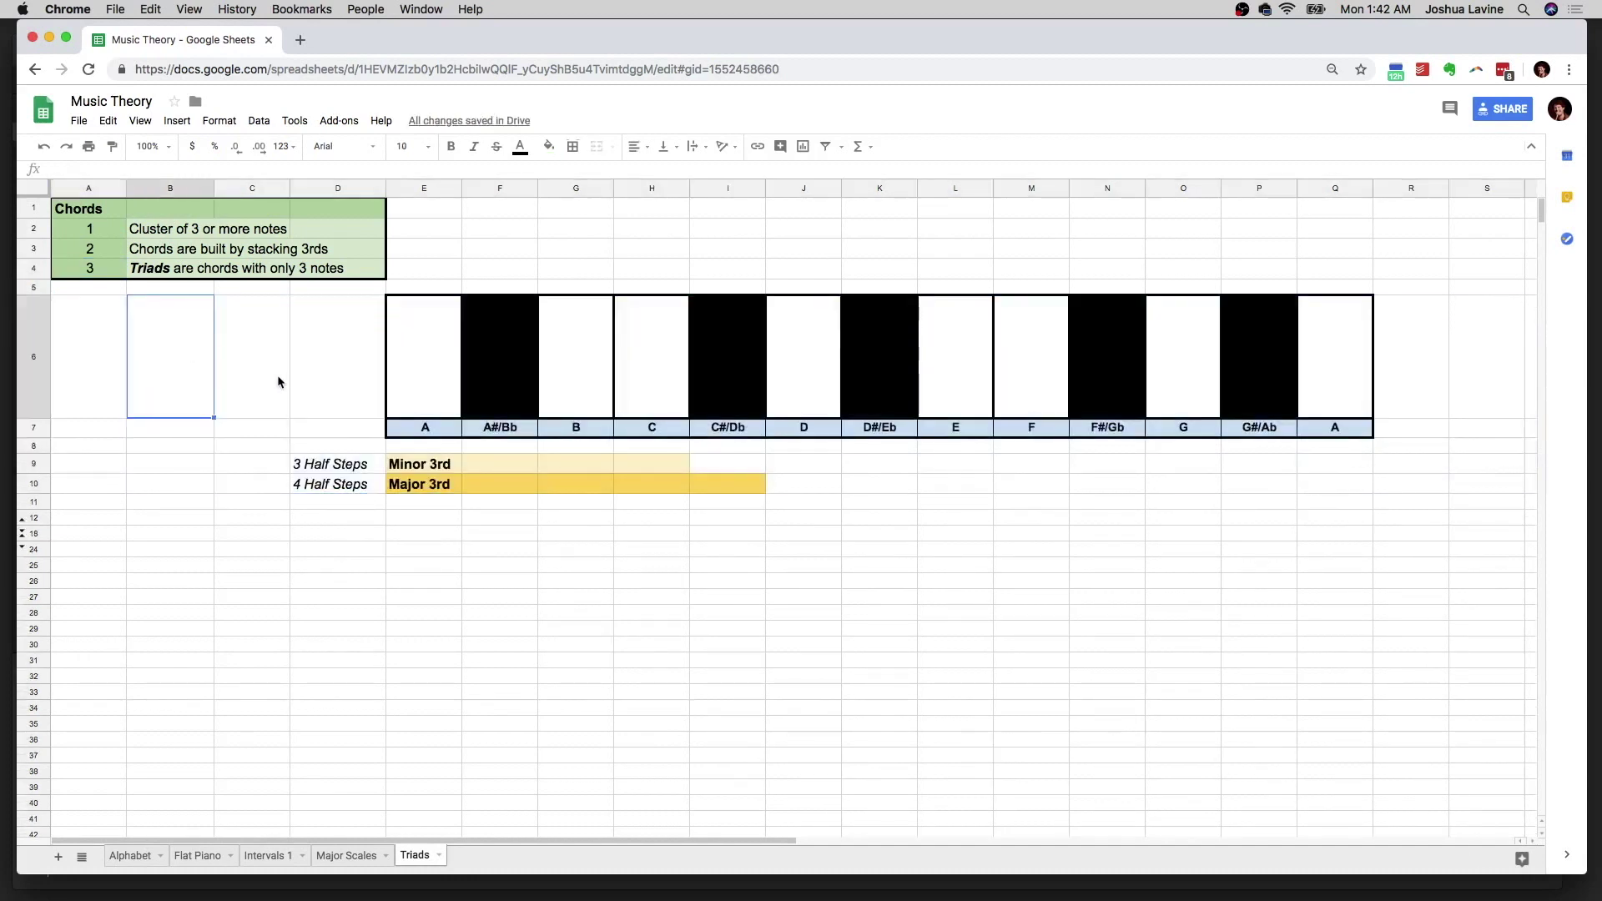
left_click(438, 467)
left_click(444, 484)
left_click(440, 471)
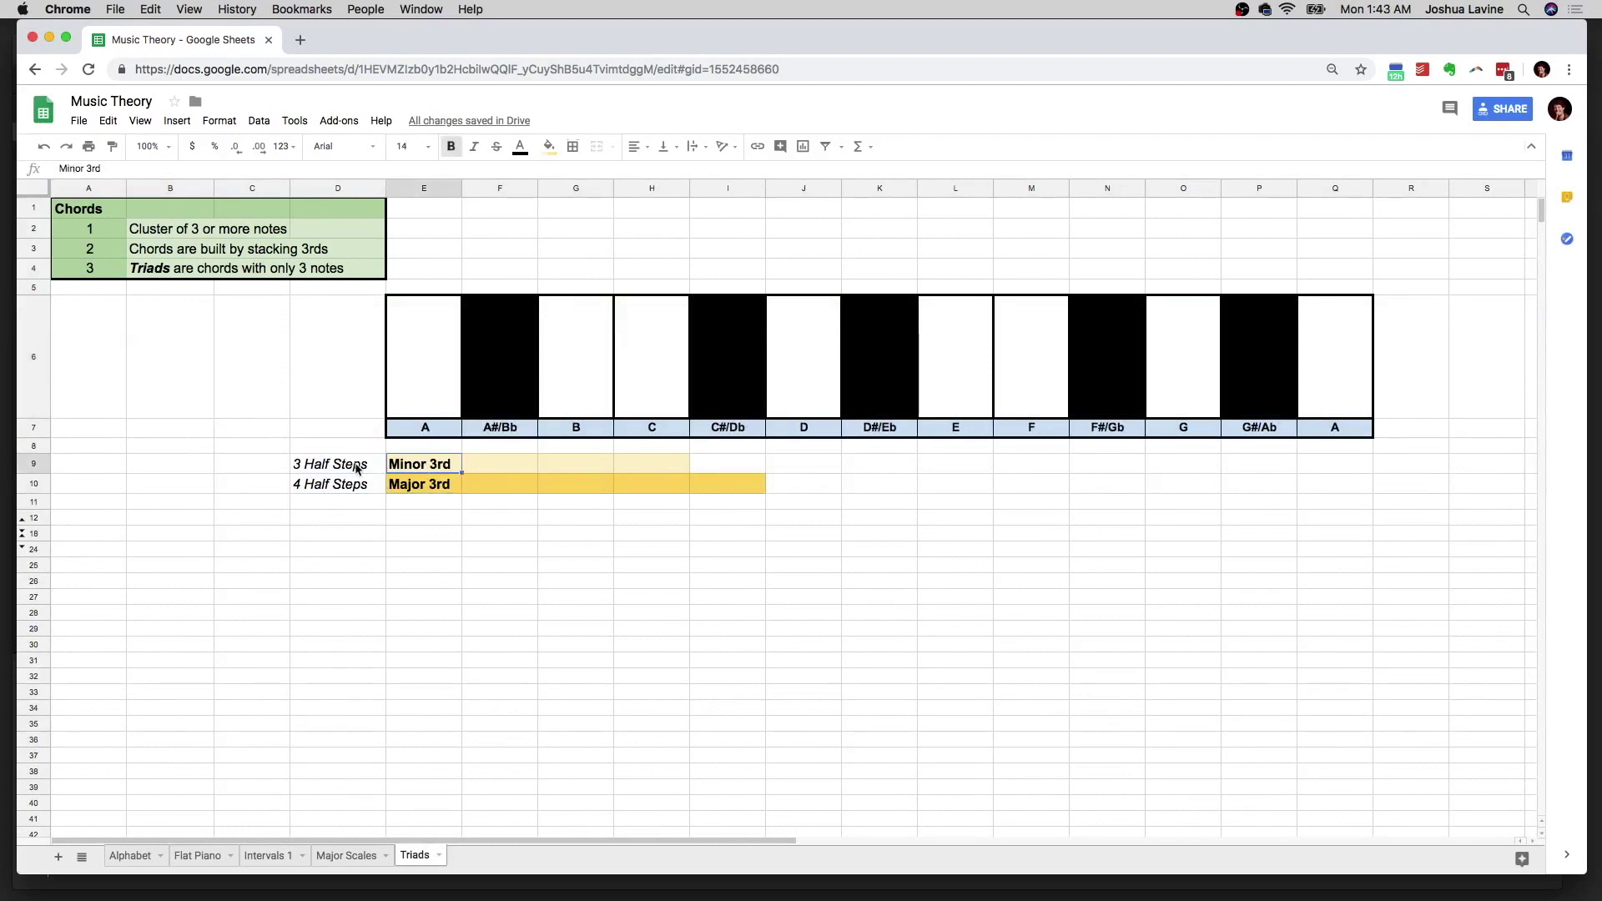
key("Left")
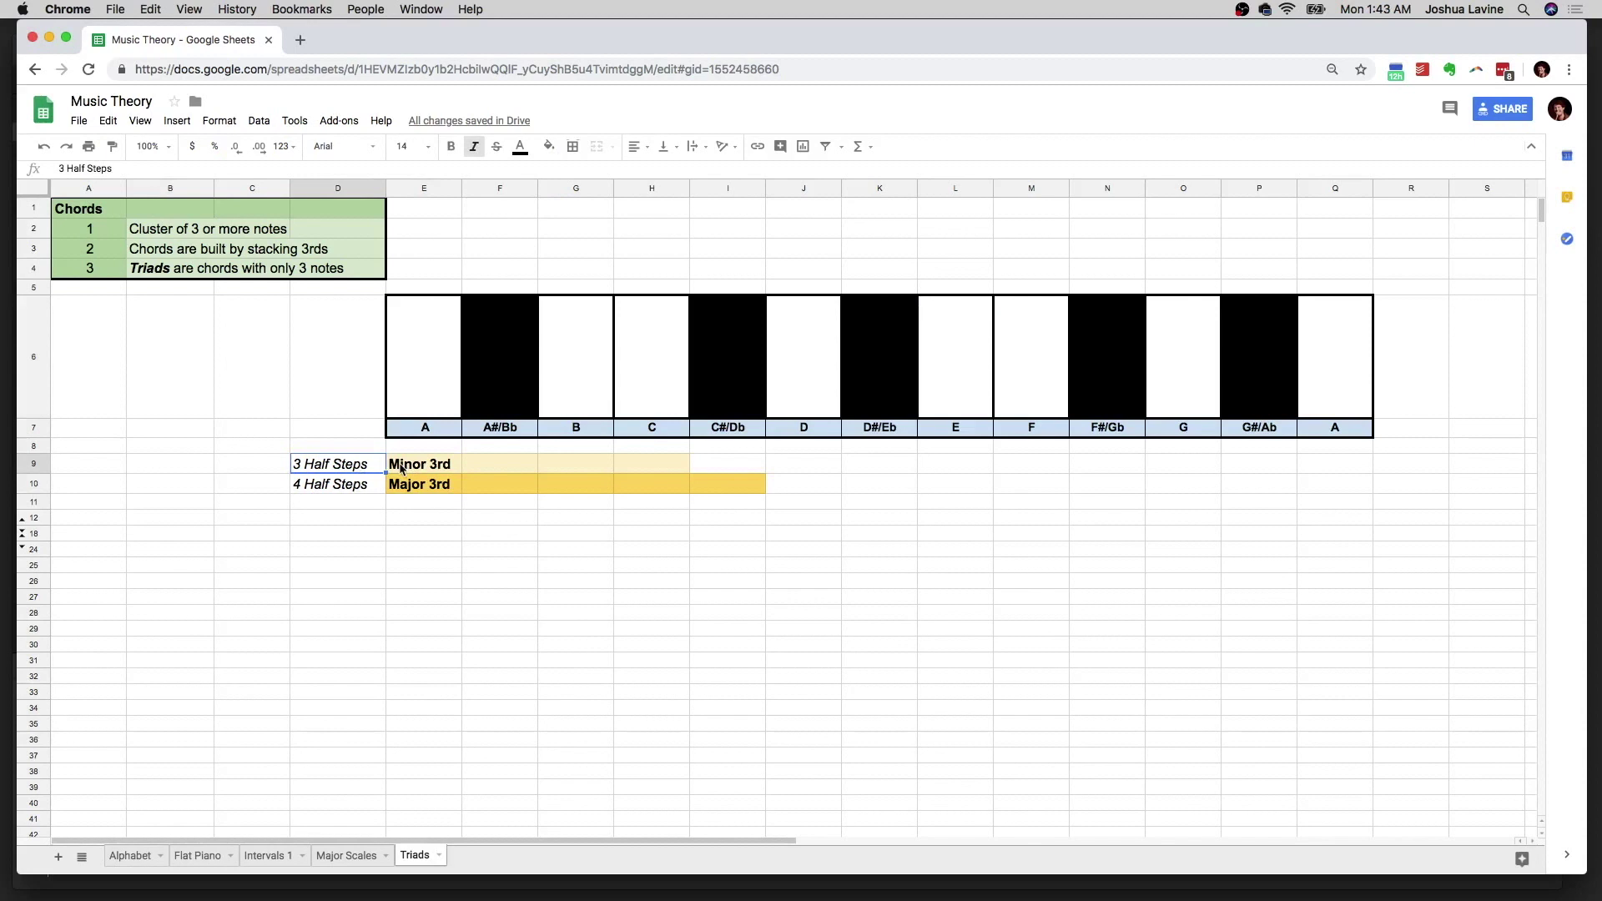
left_click(411, 468)
key("Right")
key("Right")
key("Right")
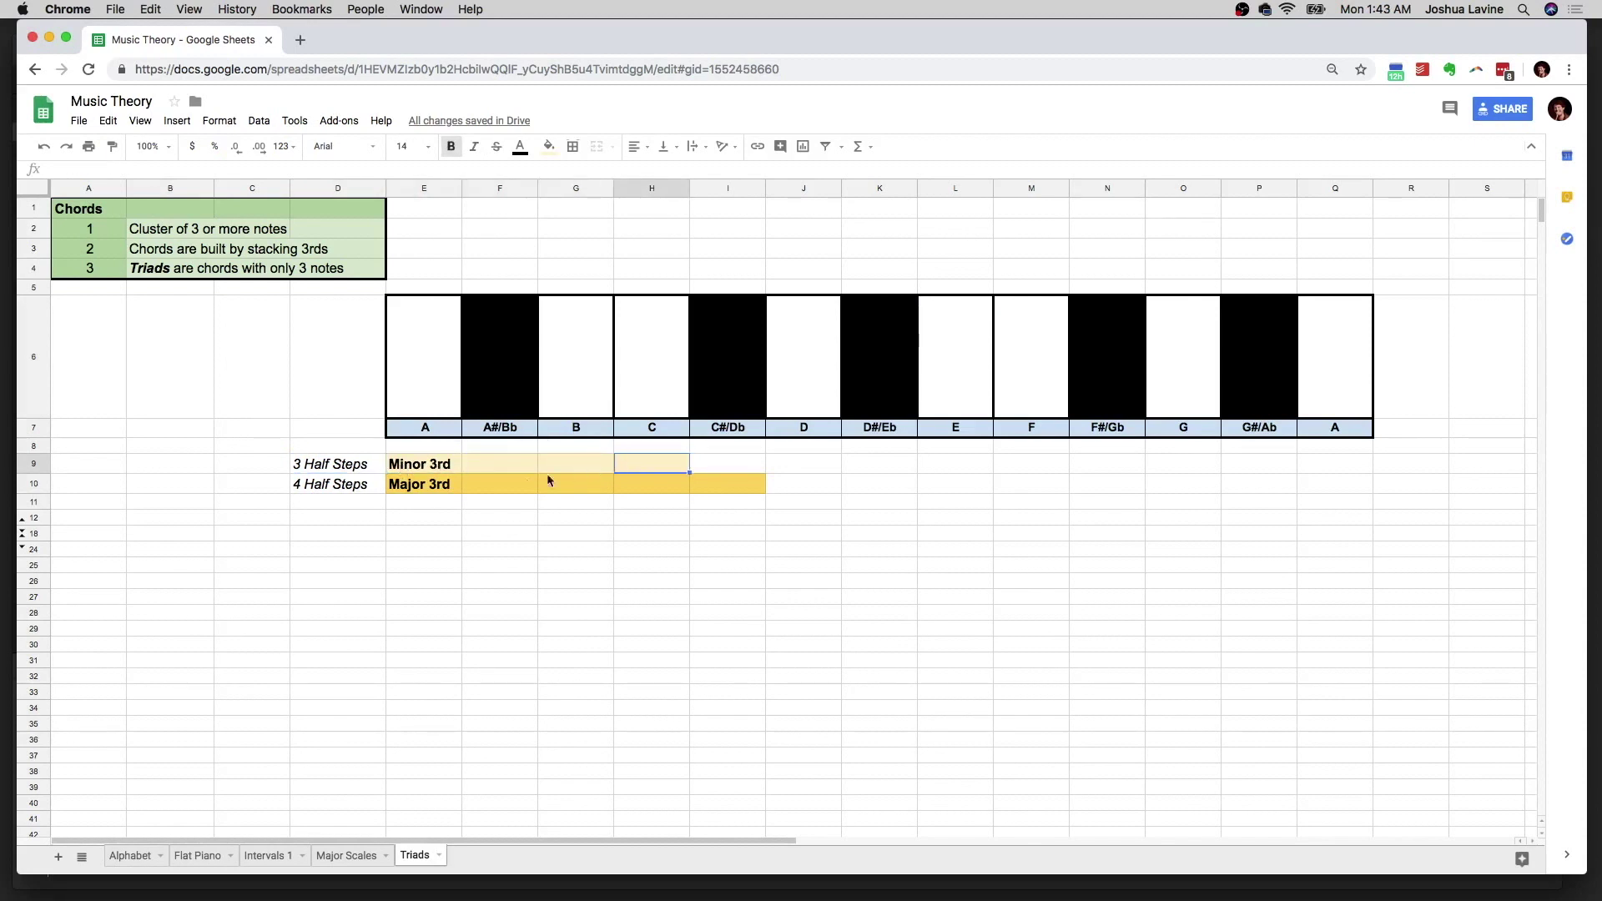
left_click(425, 490)
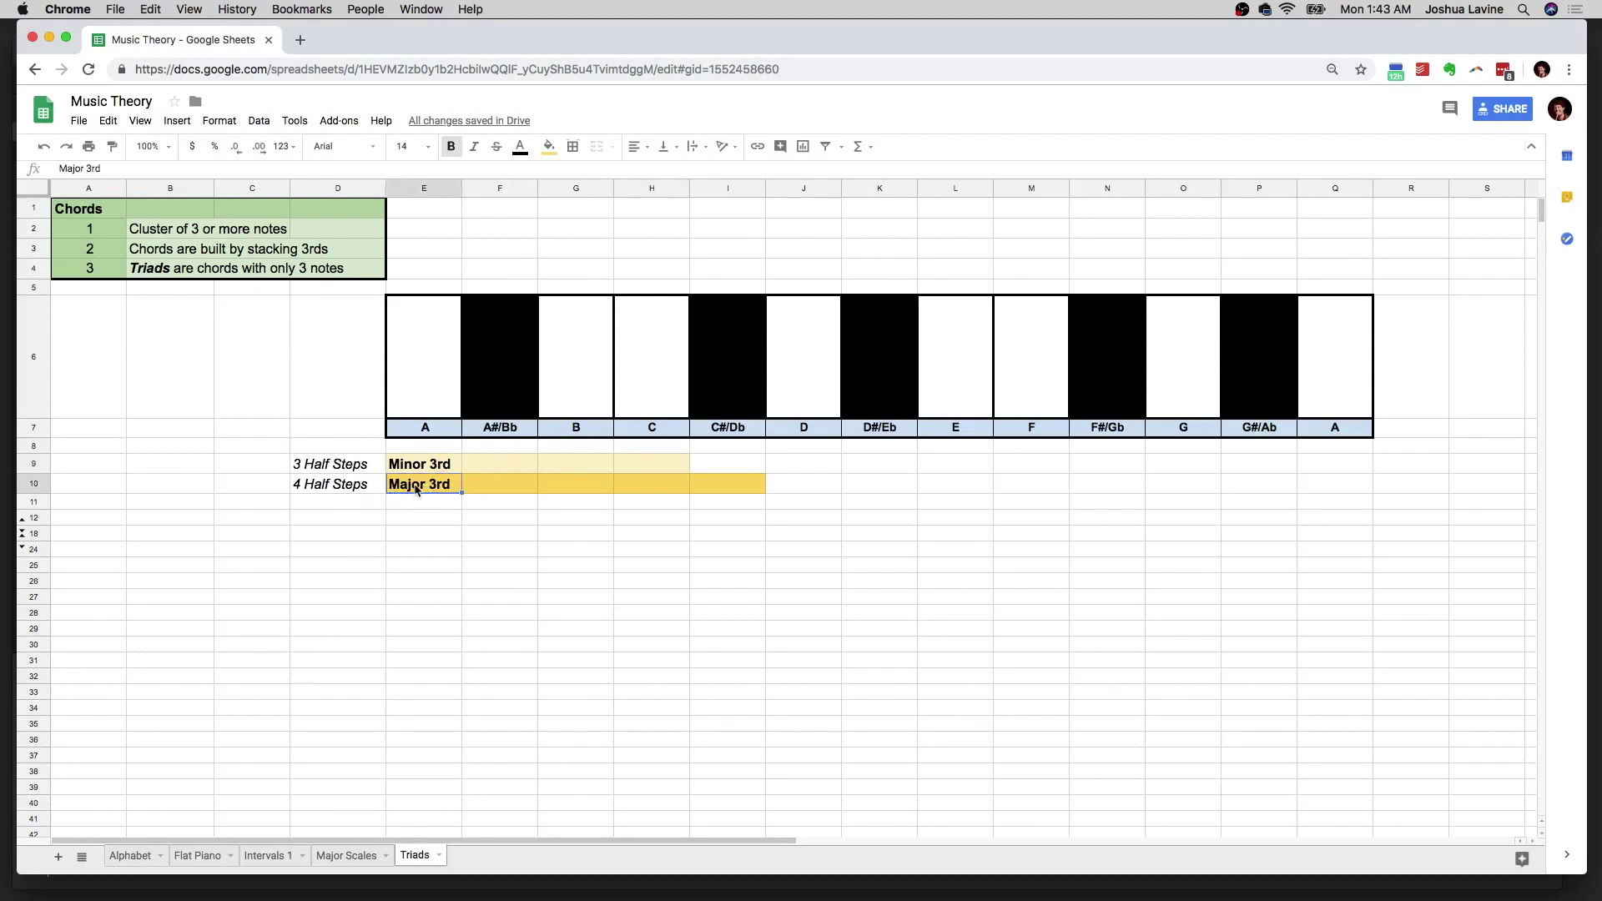
left_click(723, 482)
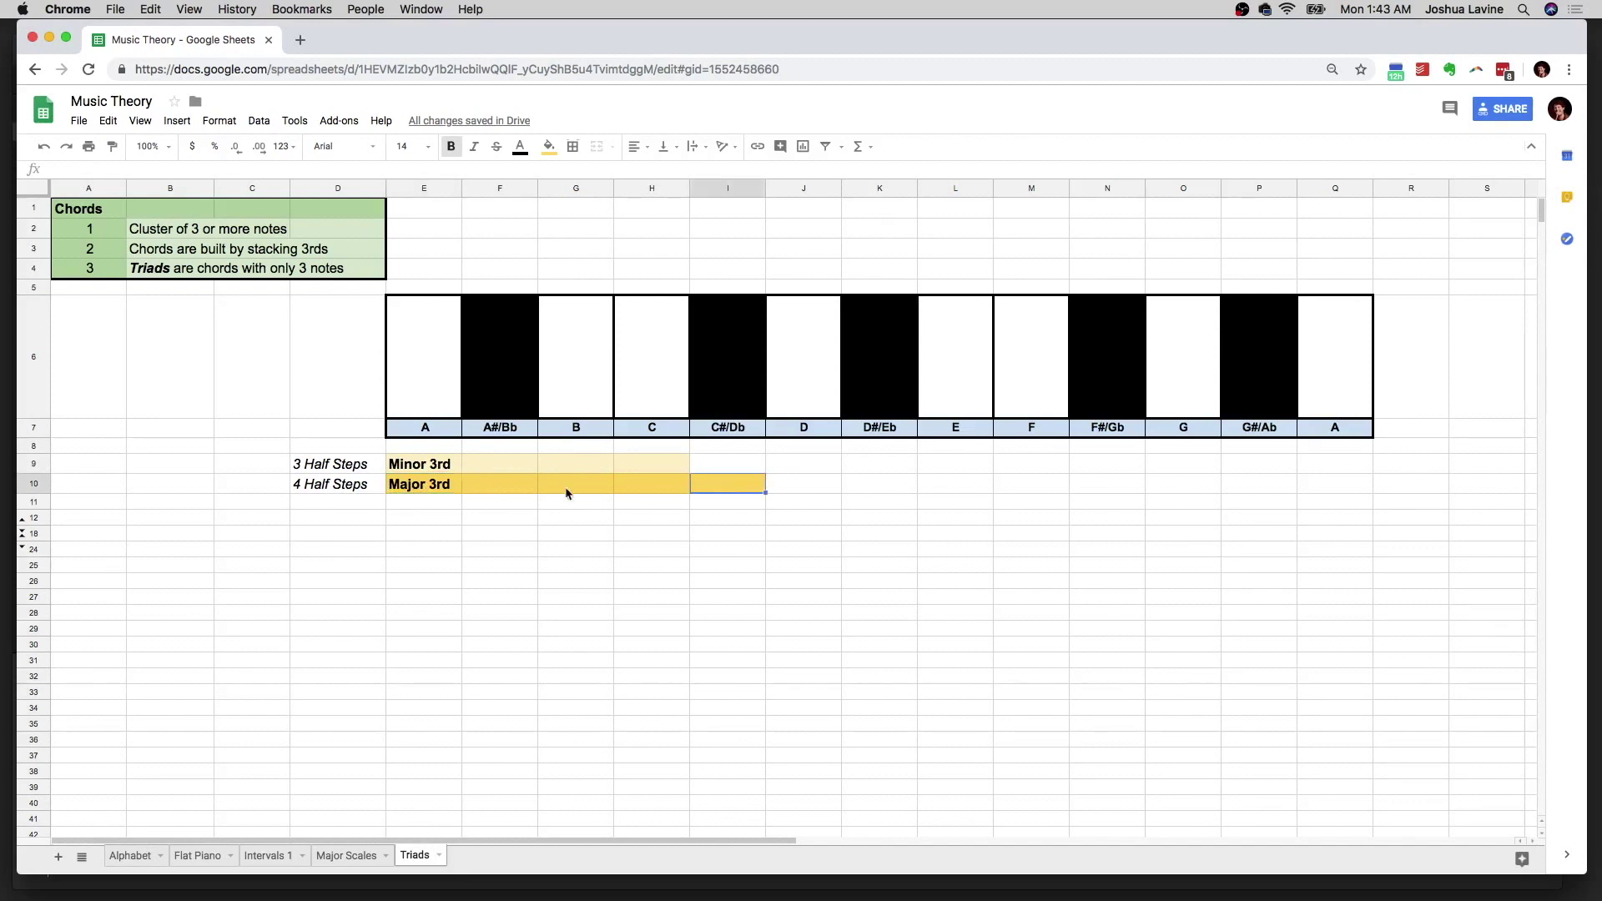
left_click(428, 470)
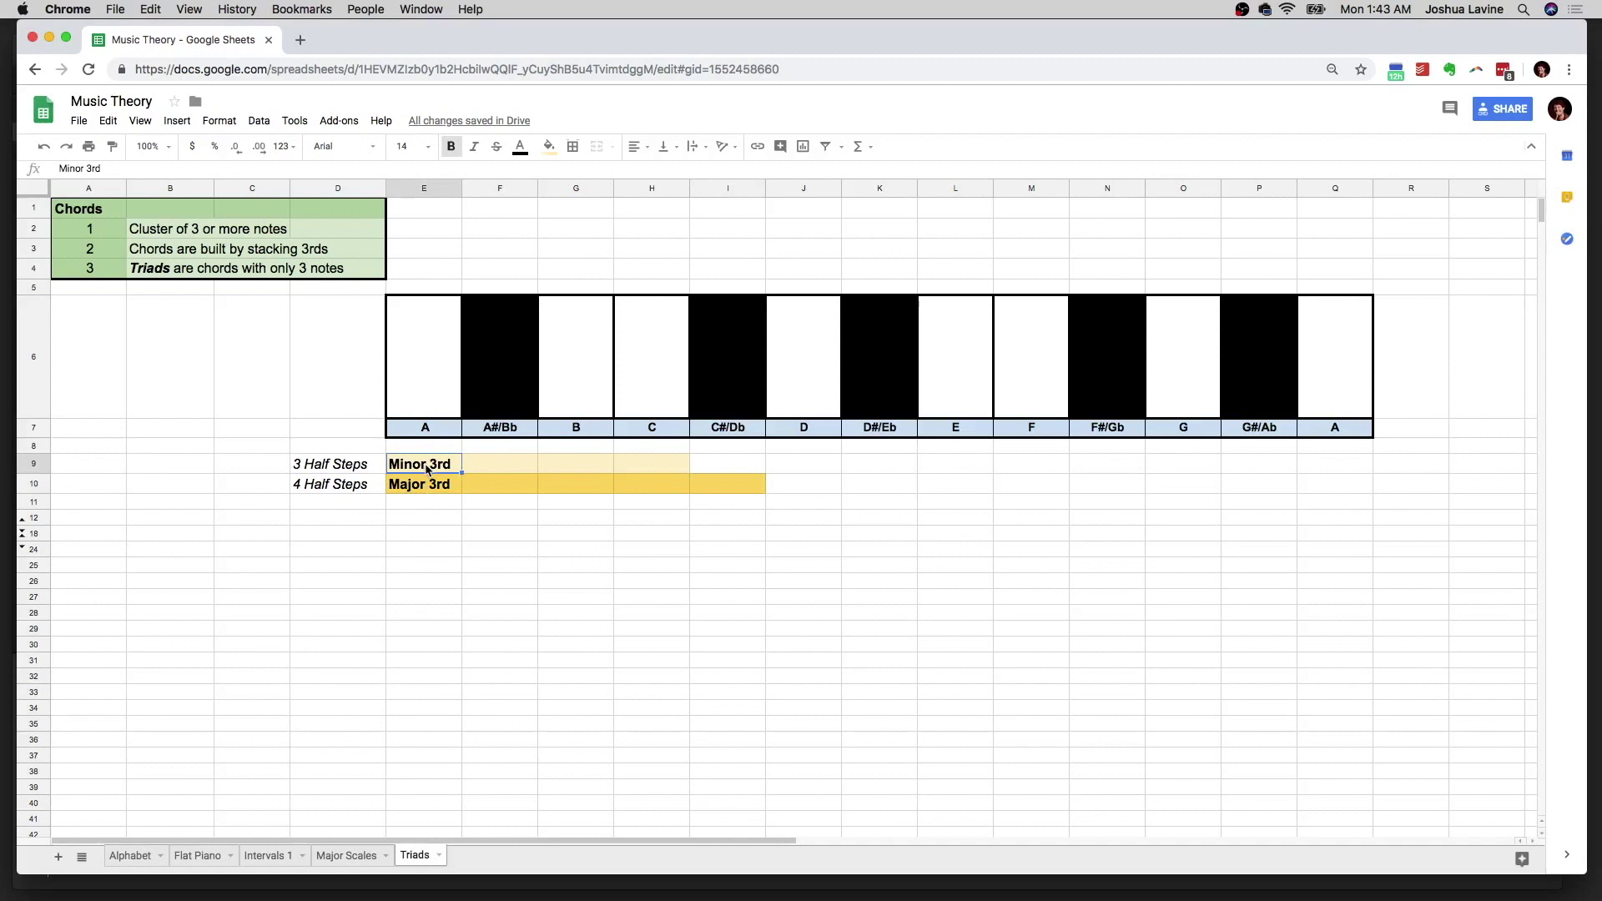
left_click(433, 489)
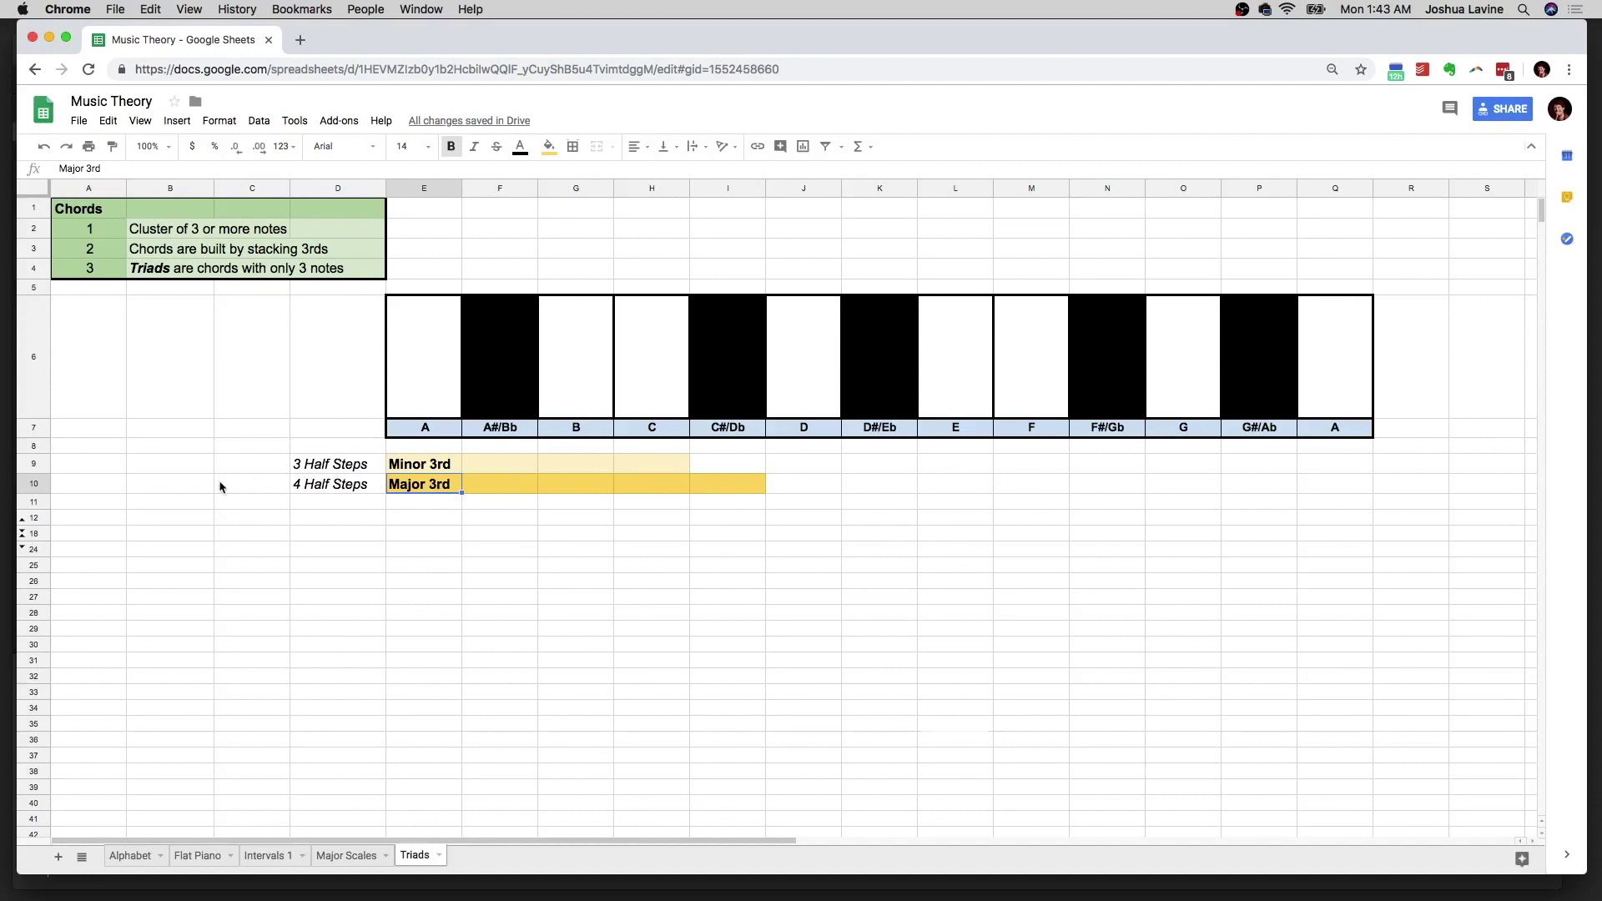
Step: Unhide the Stacking 3rds table rows and review each triad's first and second 3rd
left_click(24, 520)
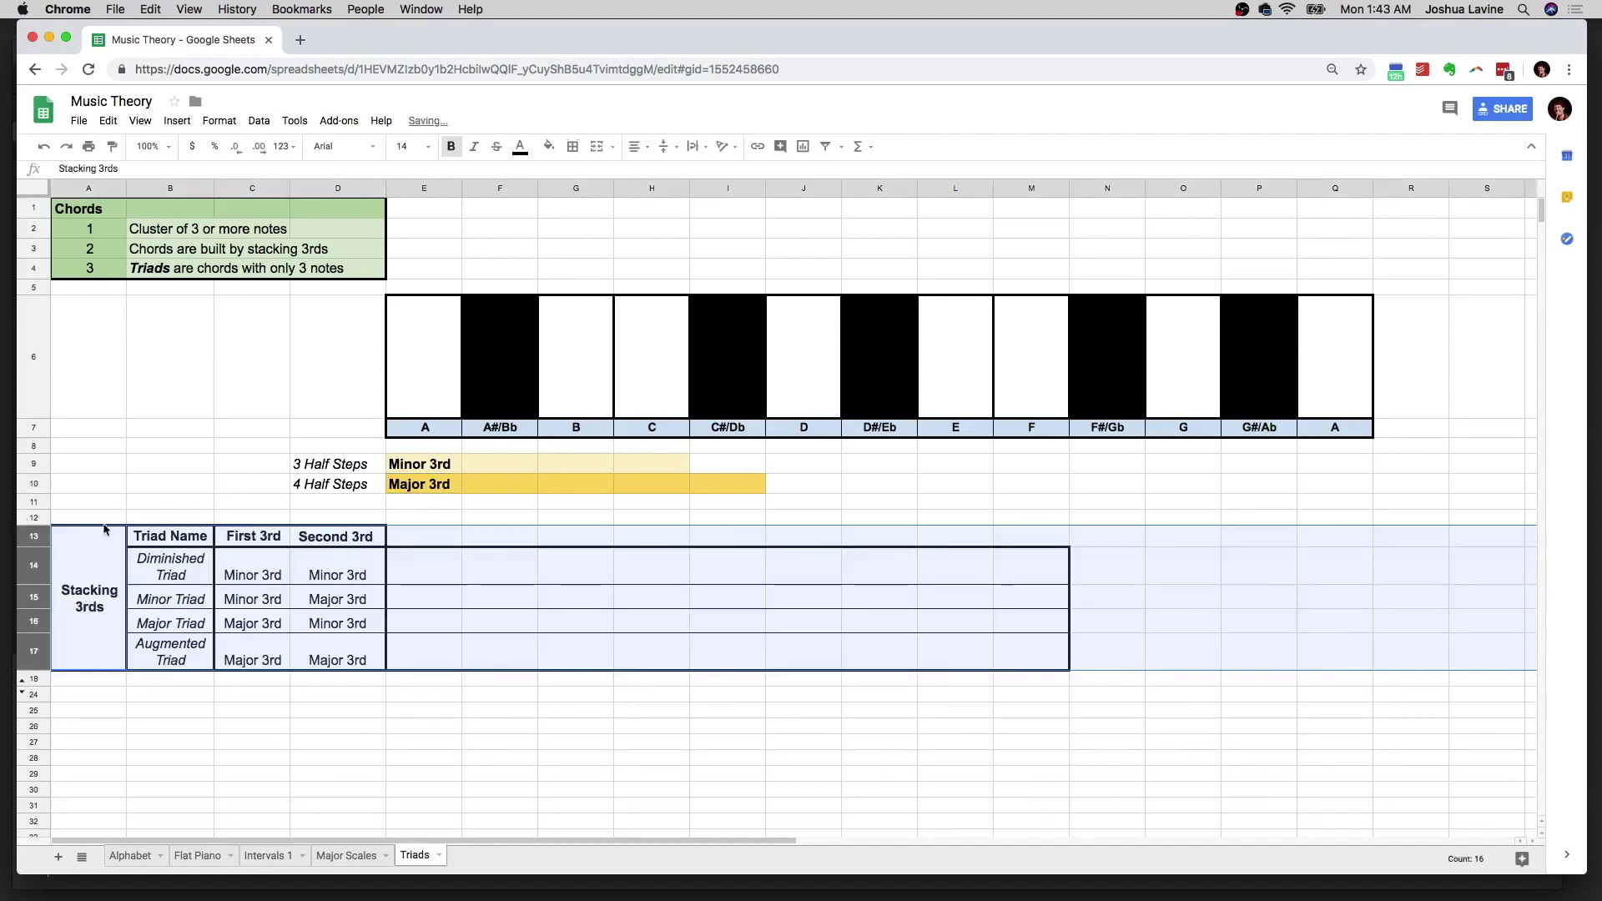
left_click(107, 553)
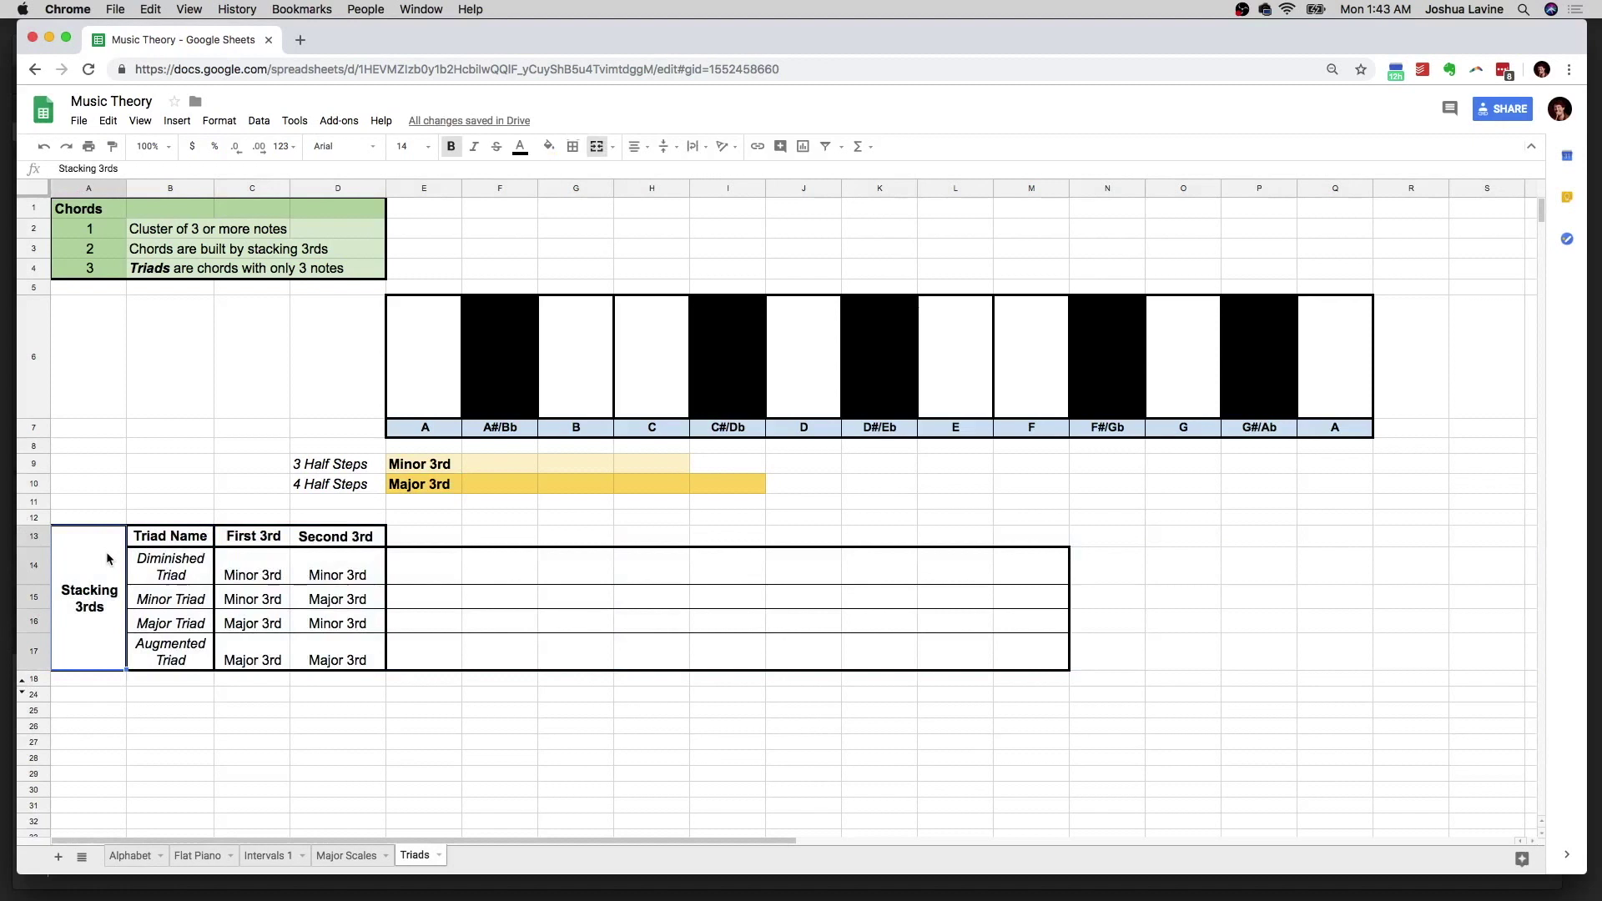
left_click_drag(179, 541, 179, 659)
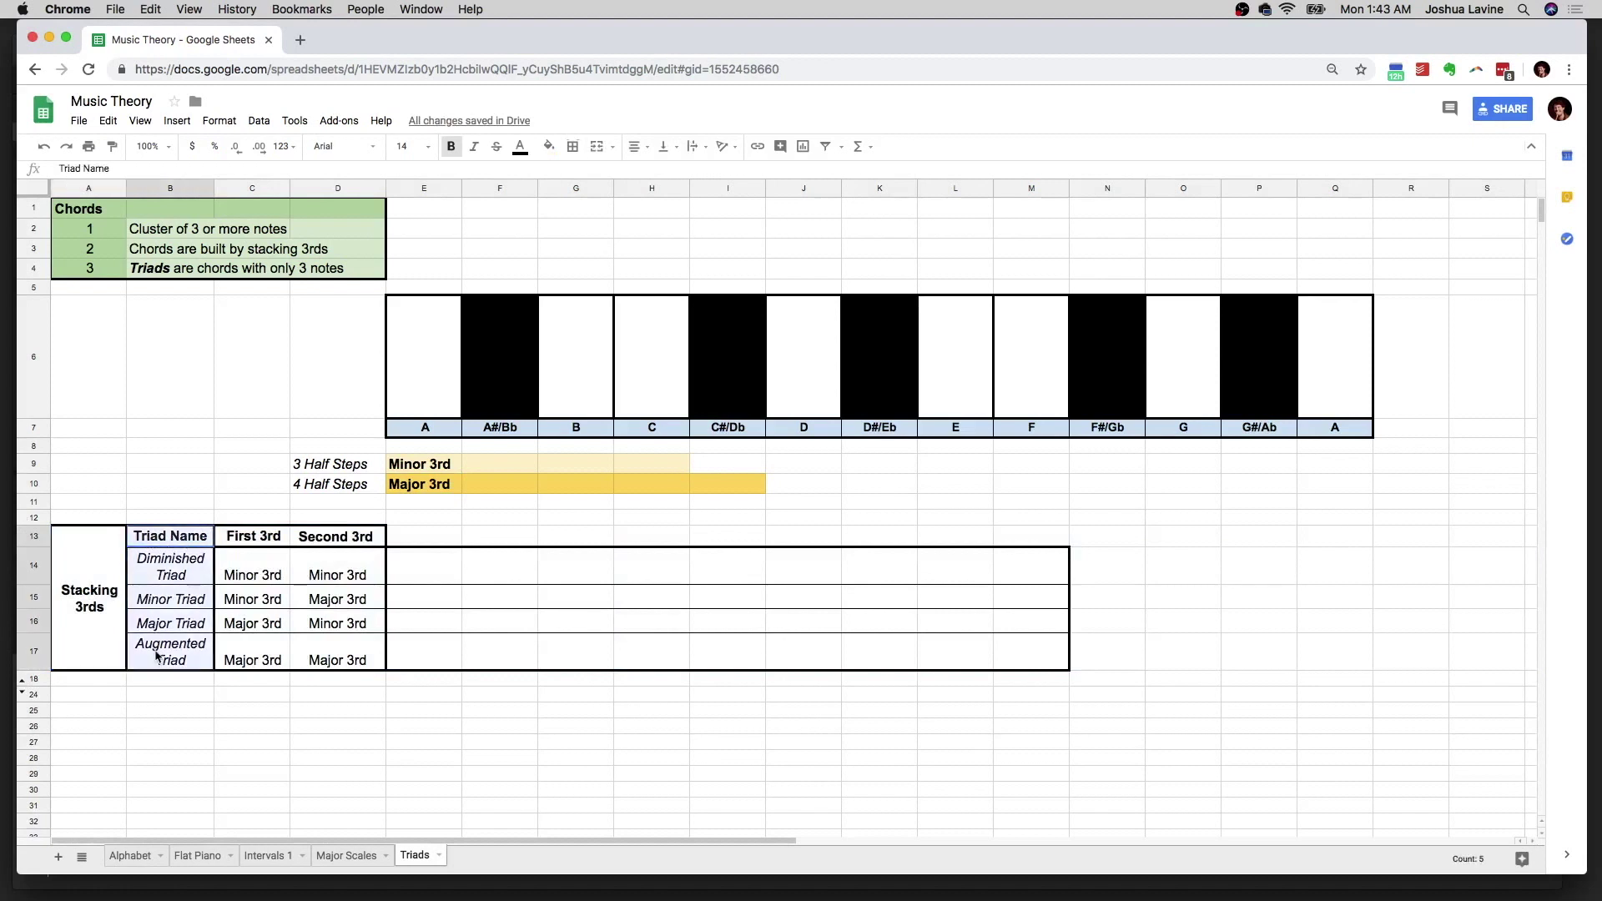
left_click(247, 537)
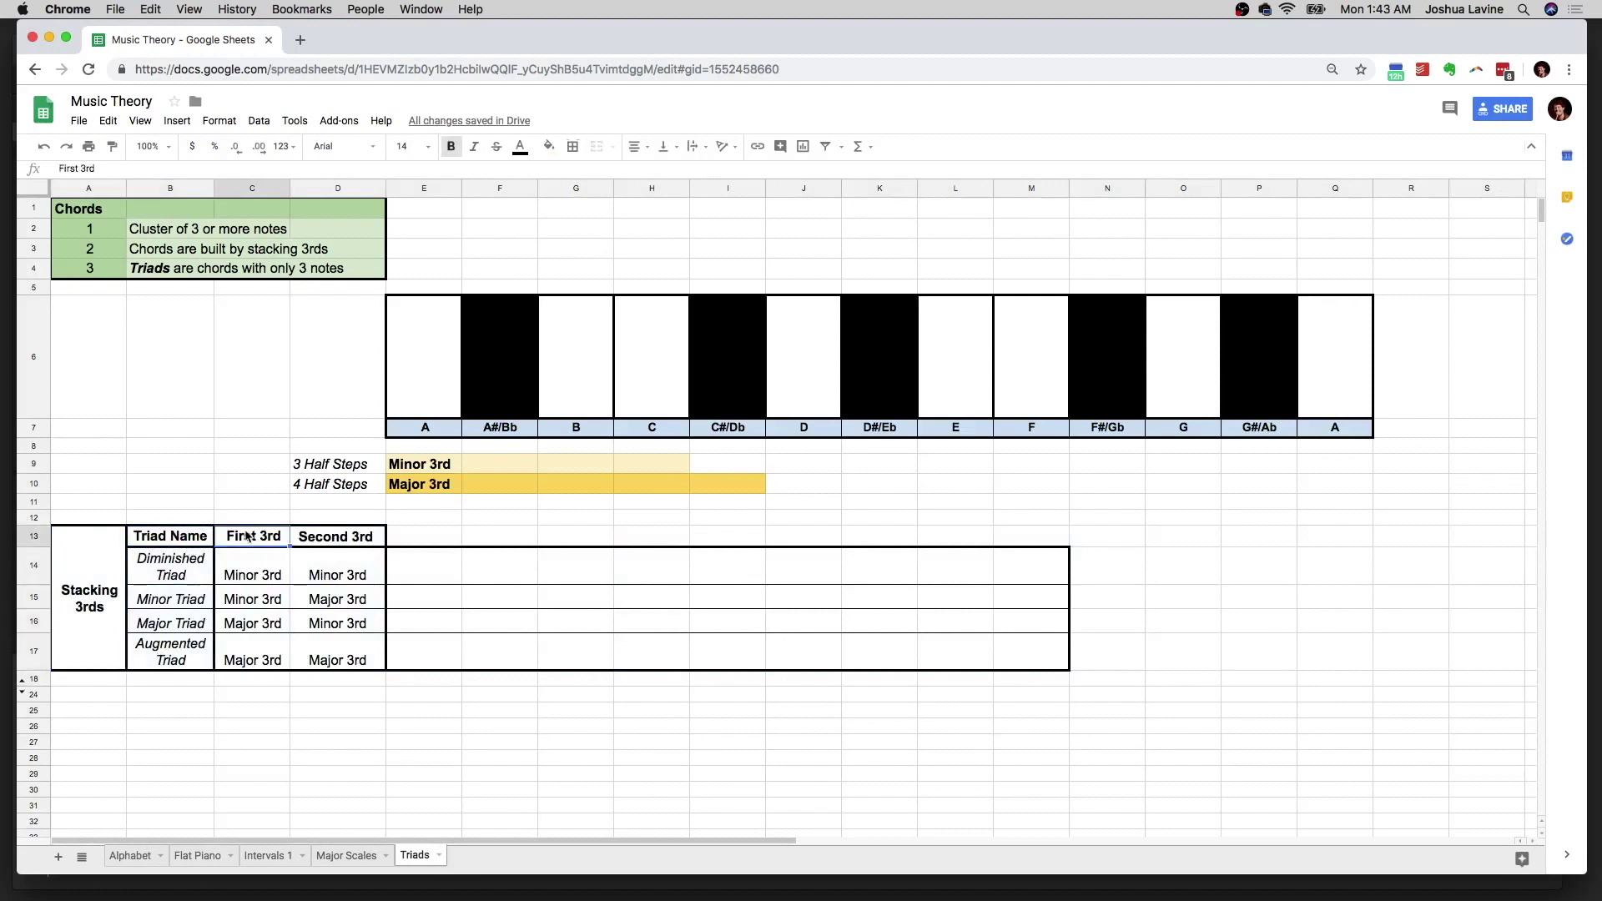
left_click(258, 576)
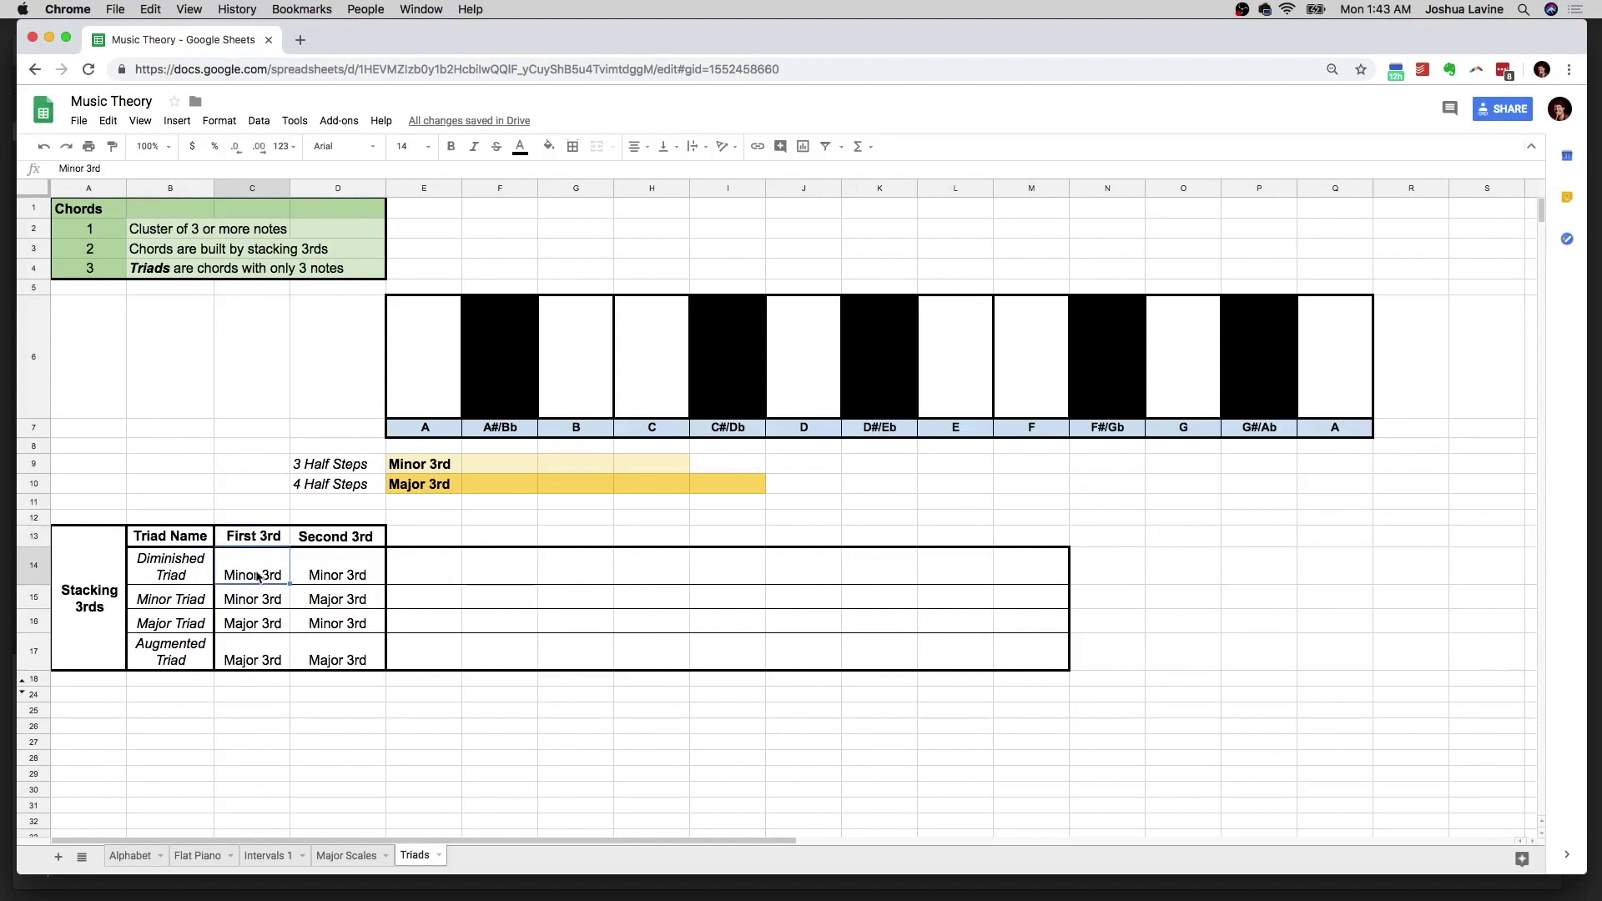
left_click(340, 573)
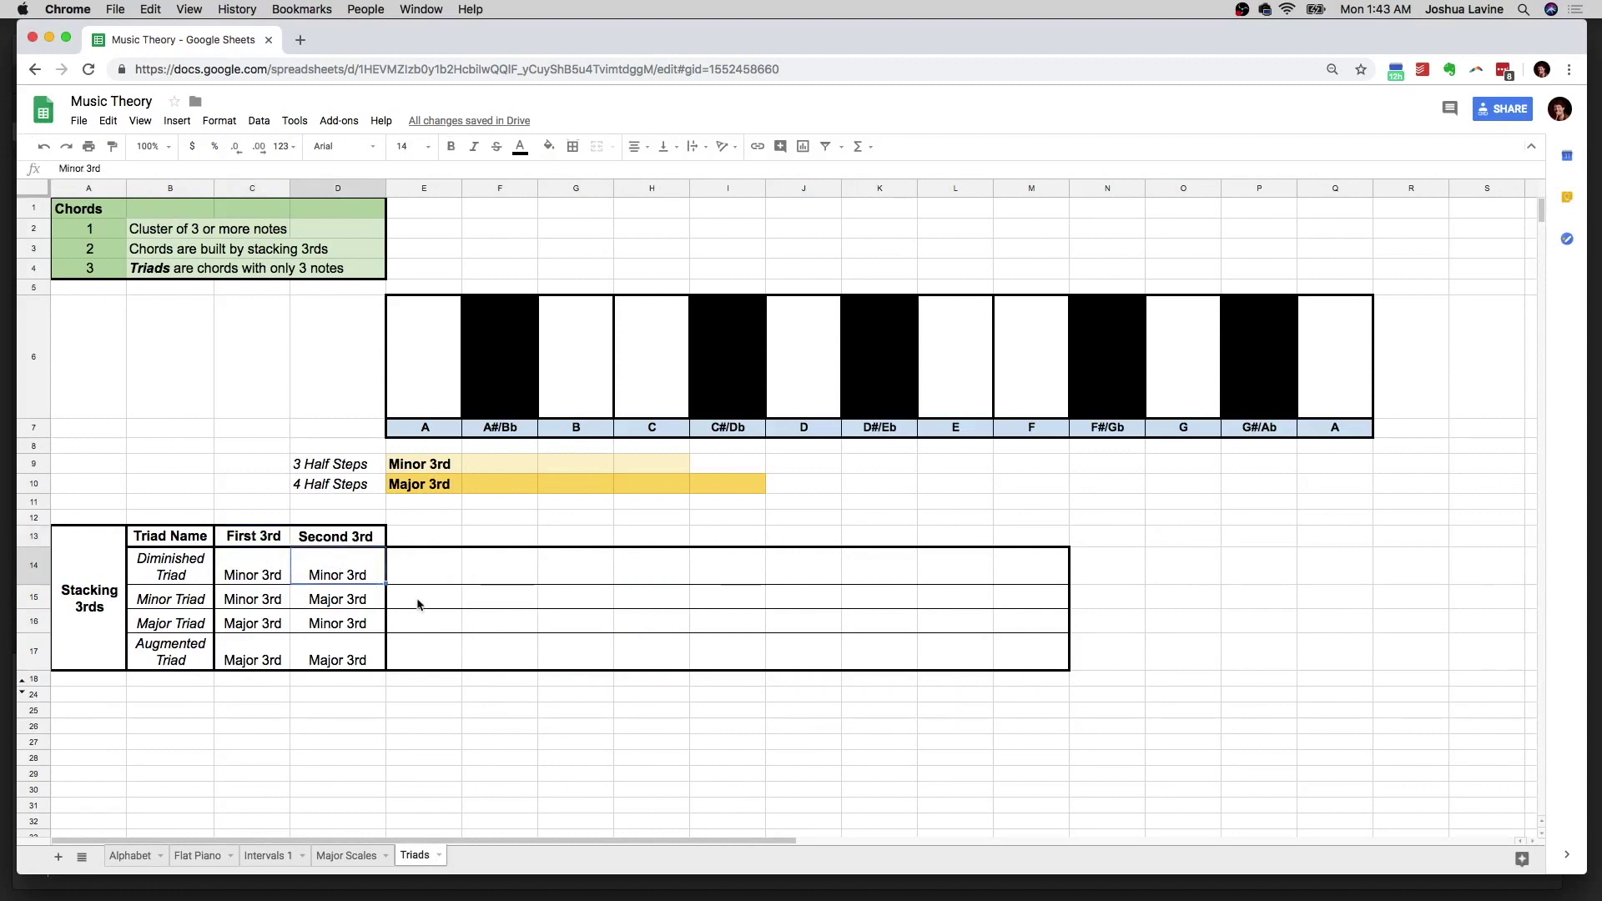
left_click(258, 607)
left_click(345, 607)
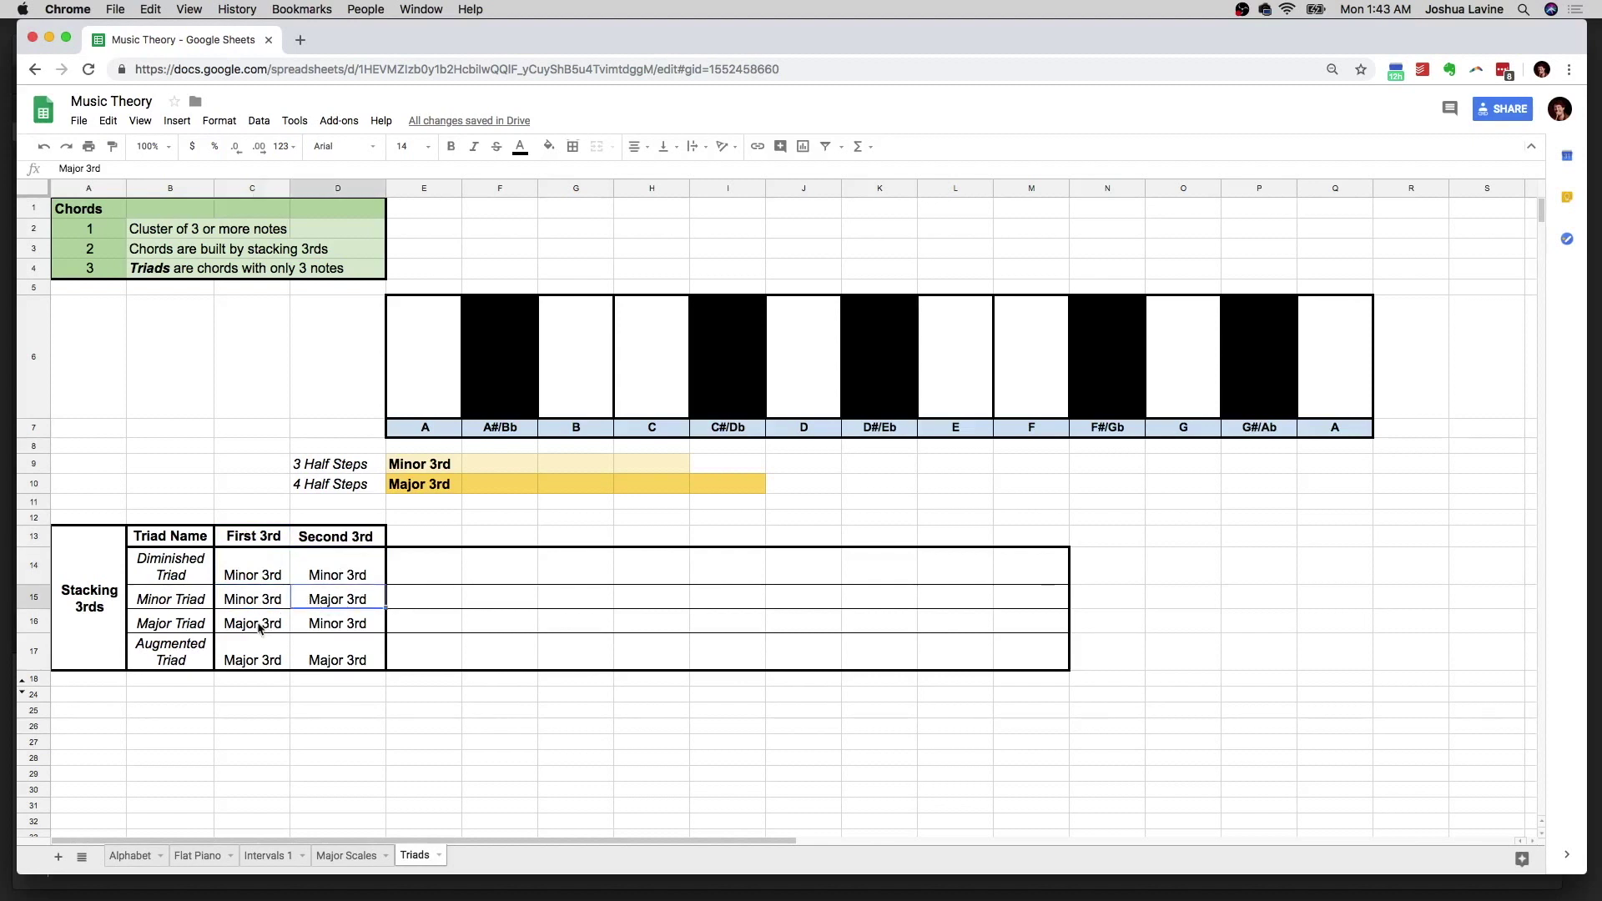
left_click(259, 629)
left_click(341, 629)
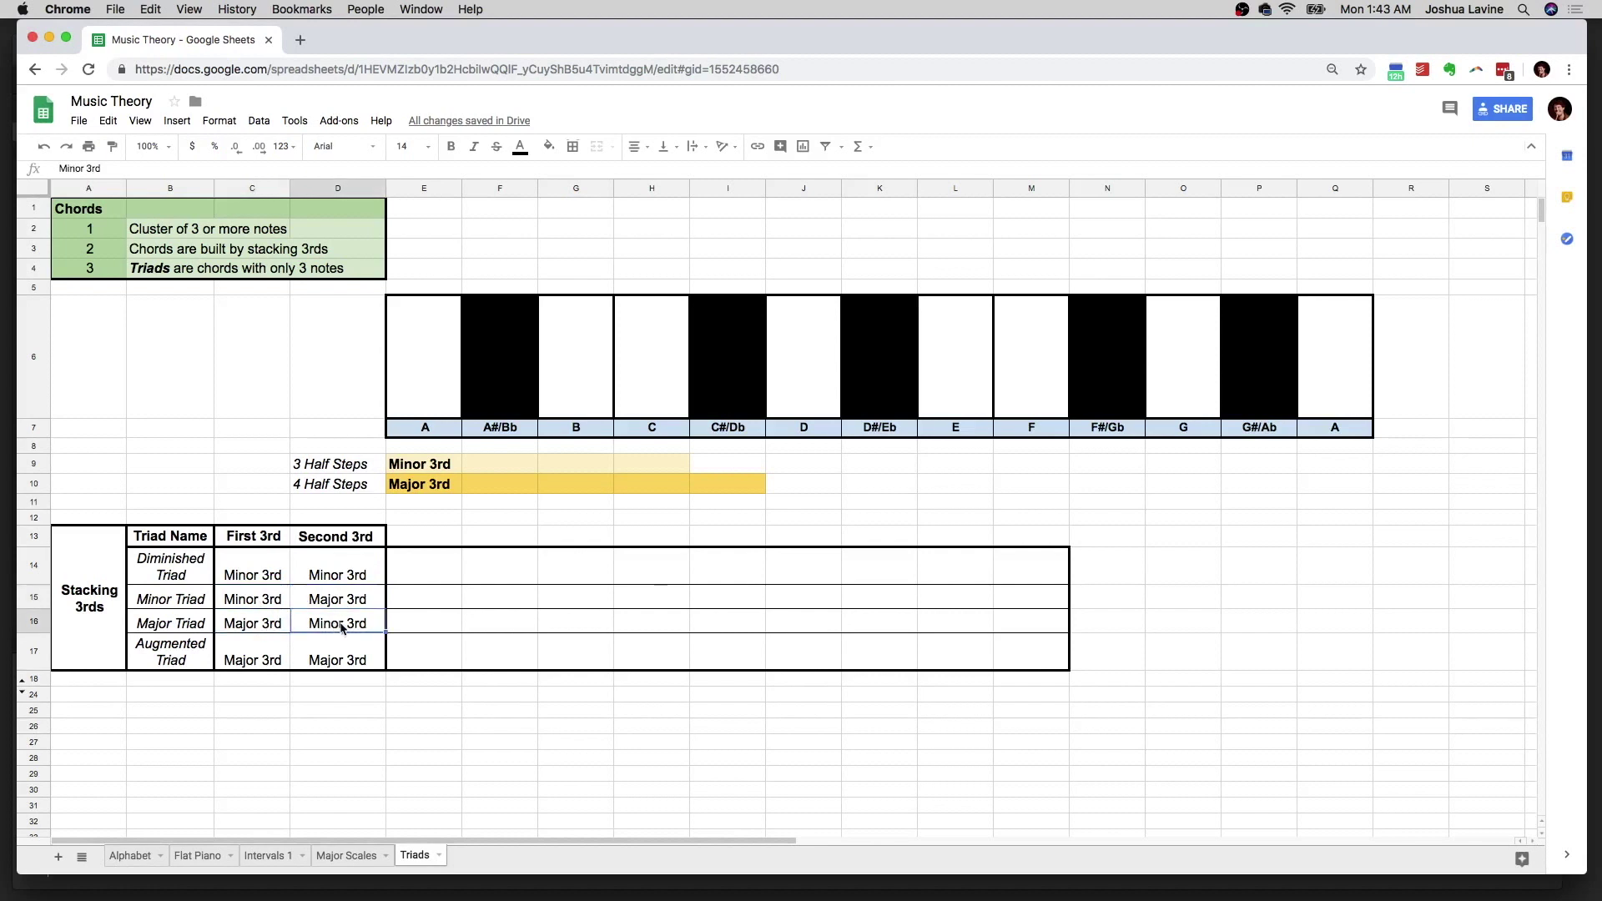
left_click(267, 654)
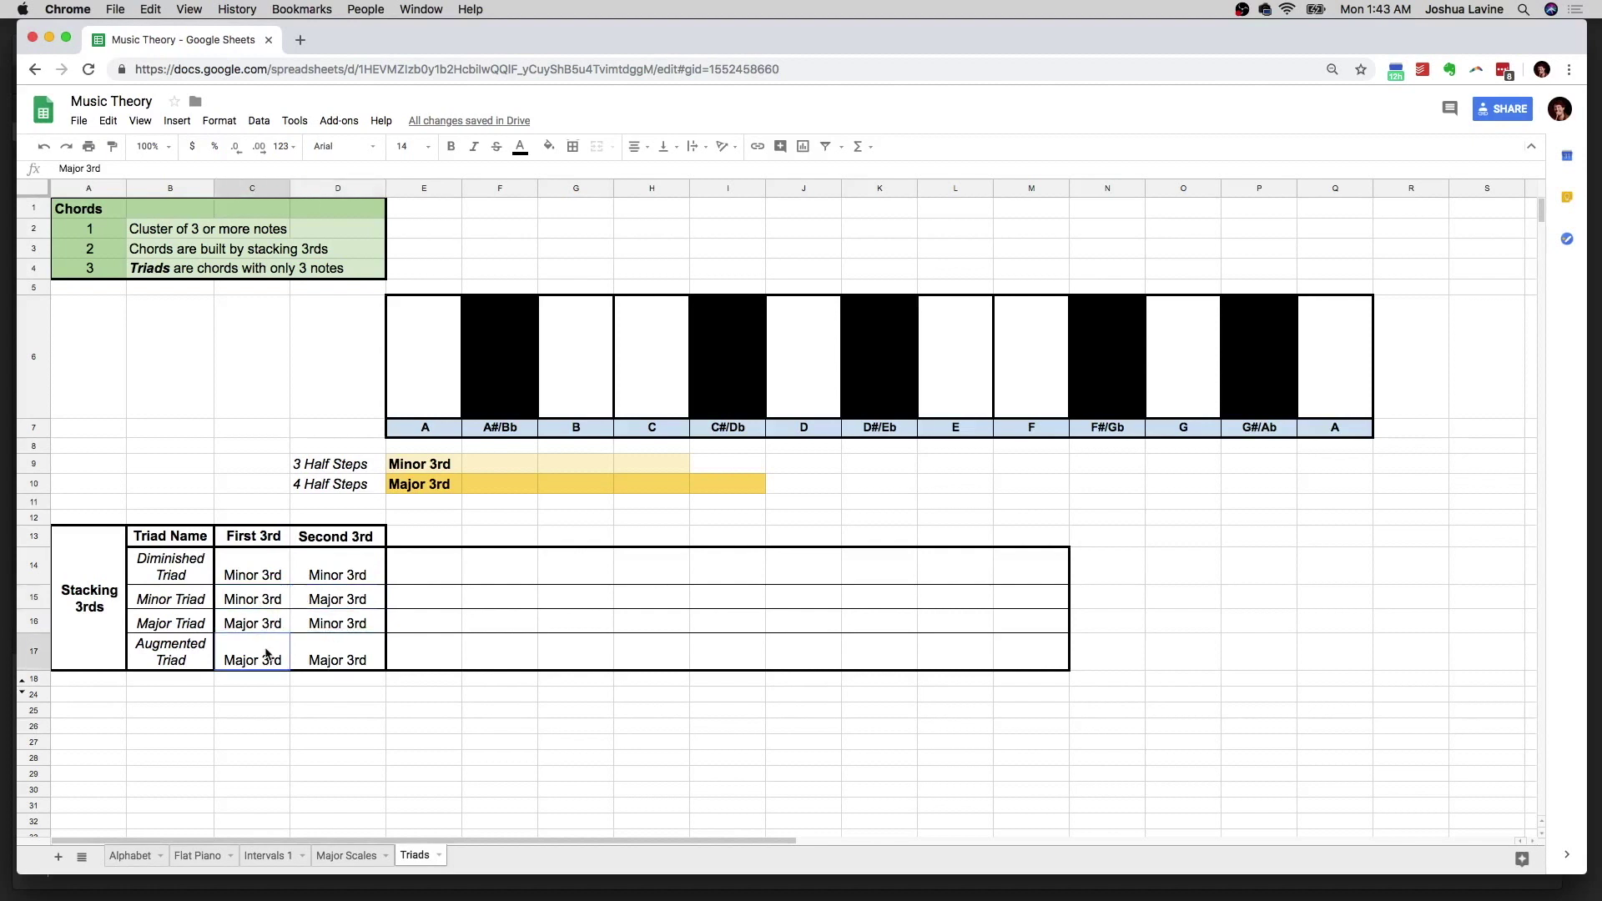
left_click(320, 656)
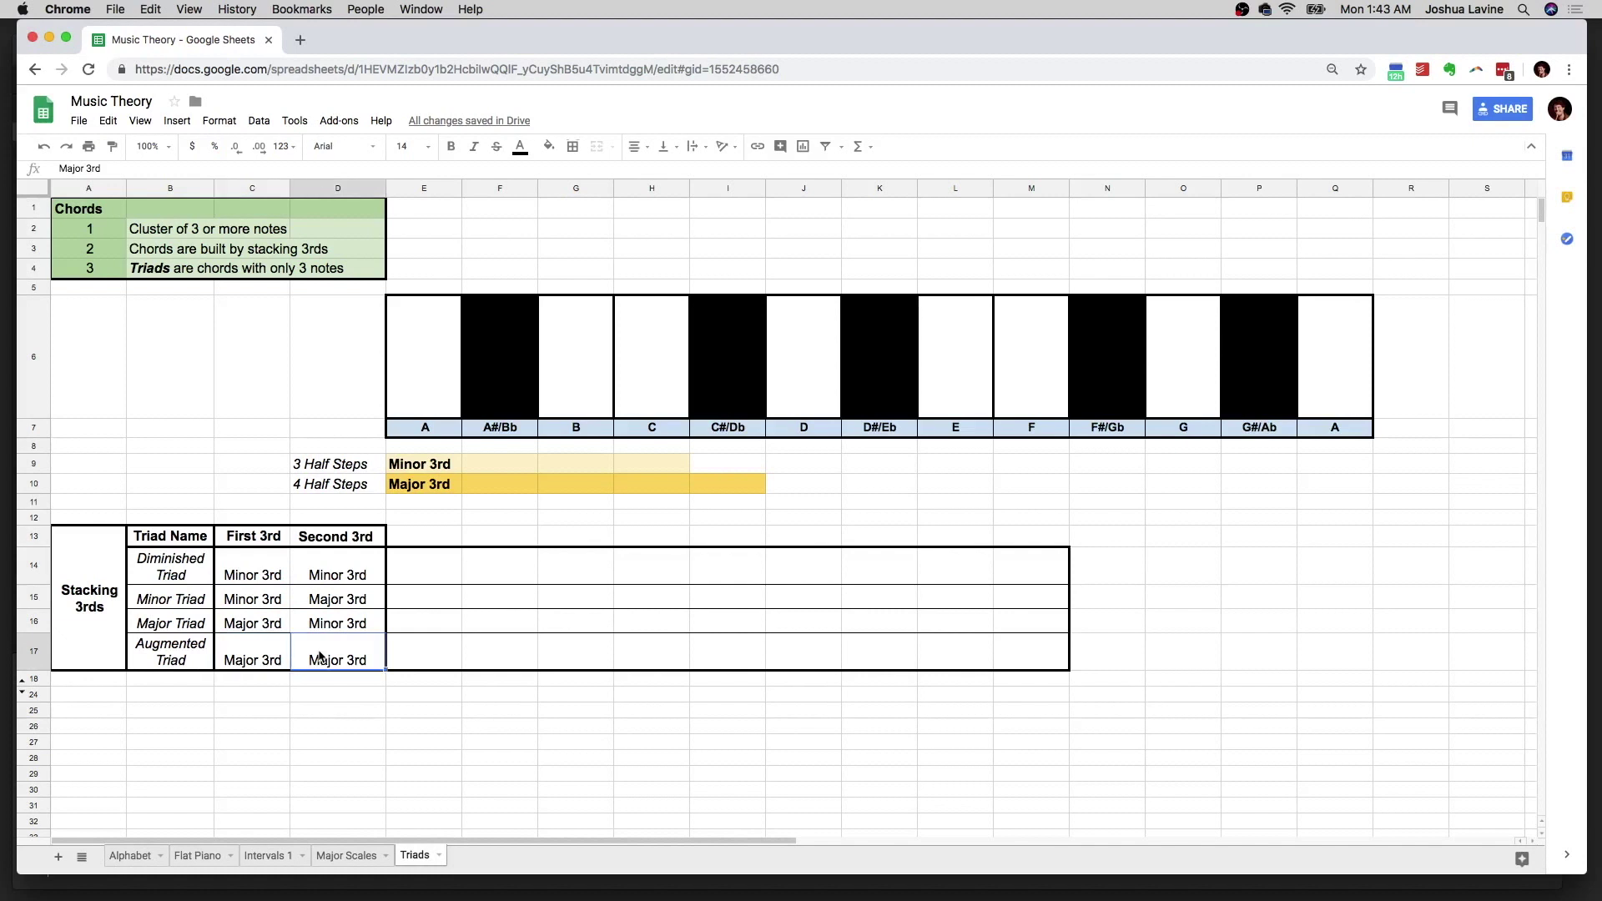
Step: Check the Diminished, Minor, Major and Augmented triad names against their pairs of 3rds
left_click_drag(251, 573, 334, 575)
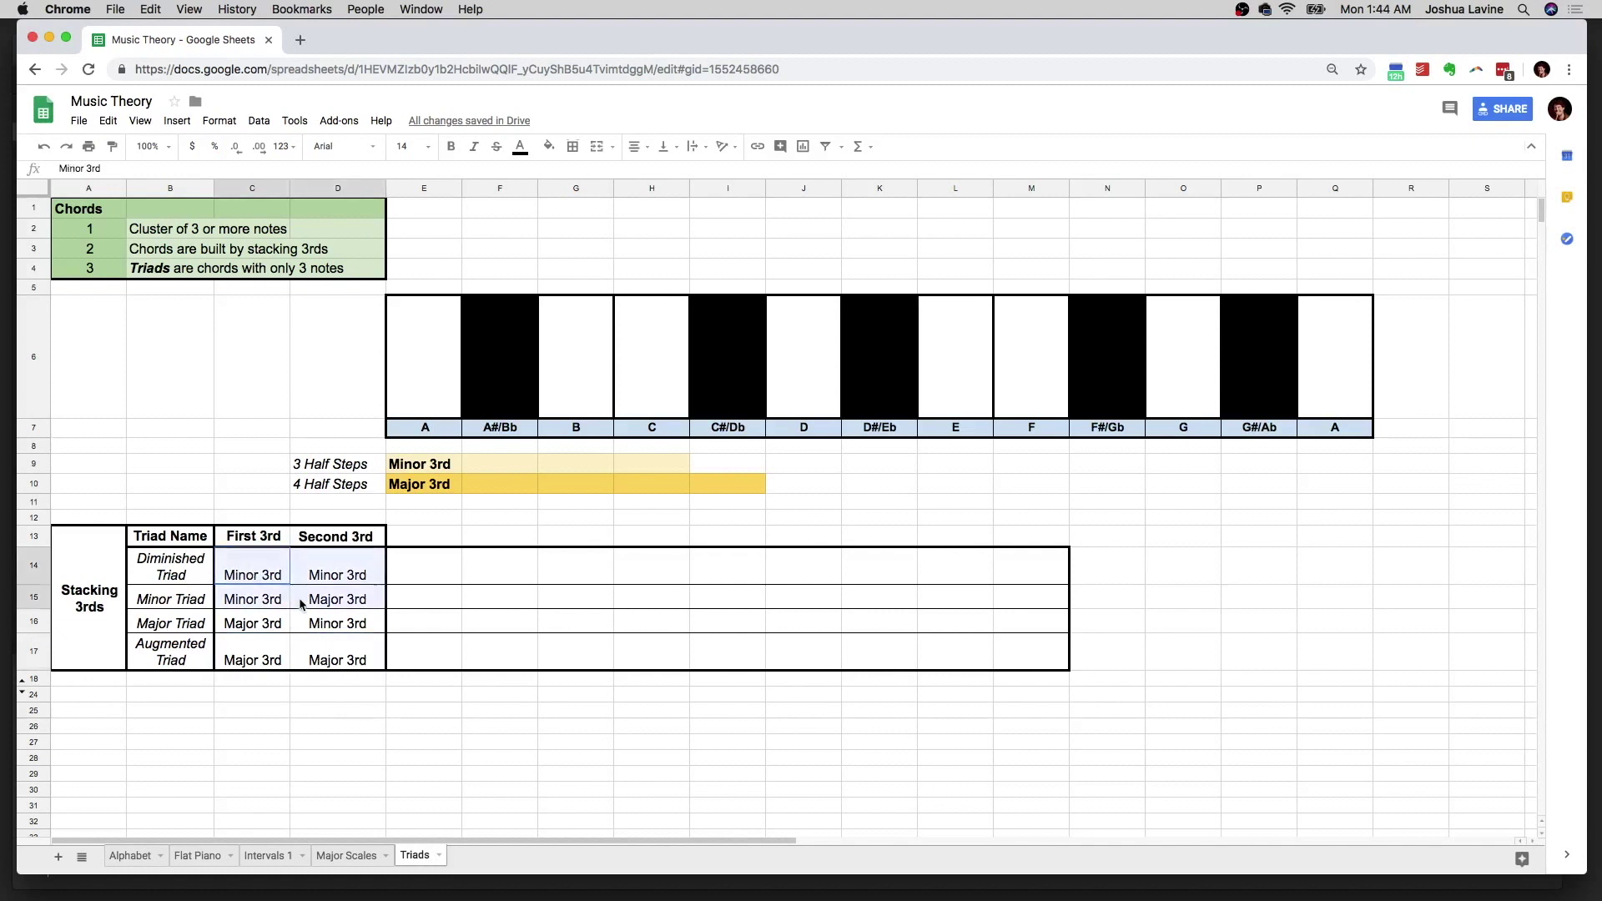
left_click(346, 572)
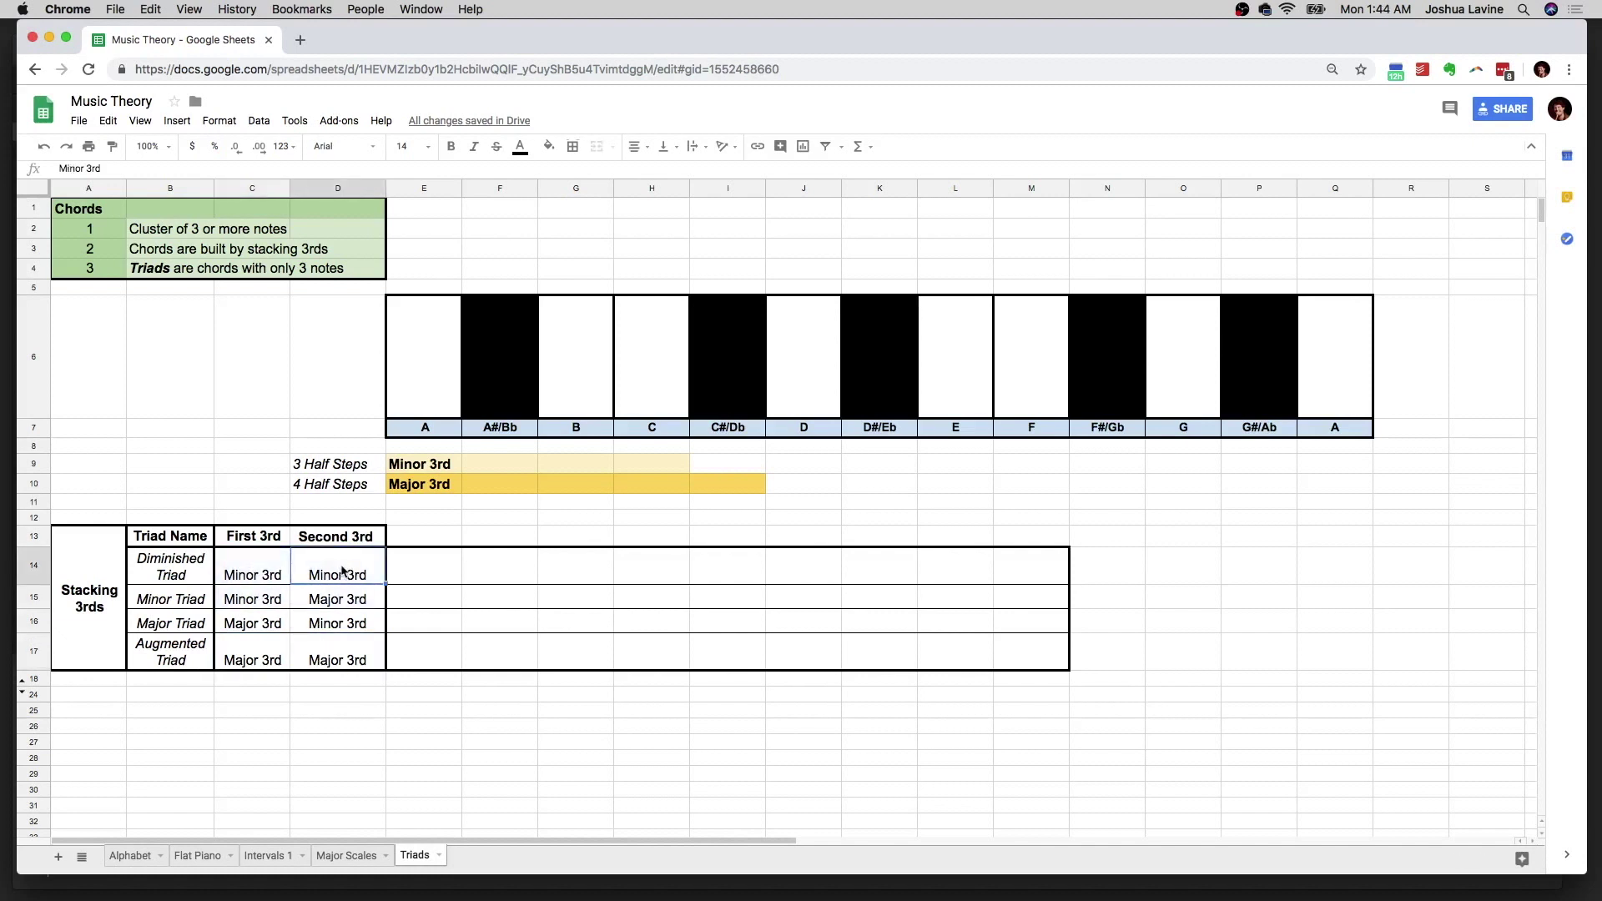
left_click_drag(266, 573, 326, 570)
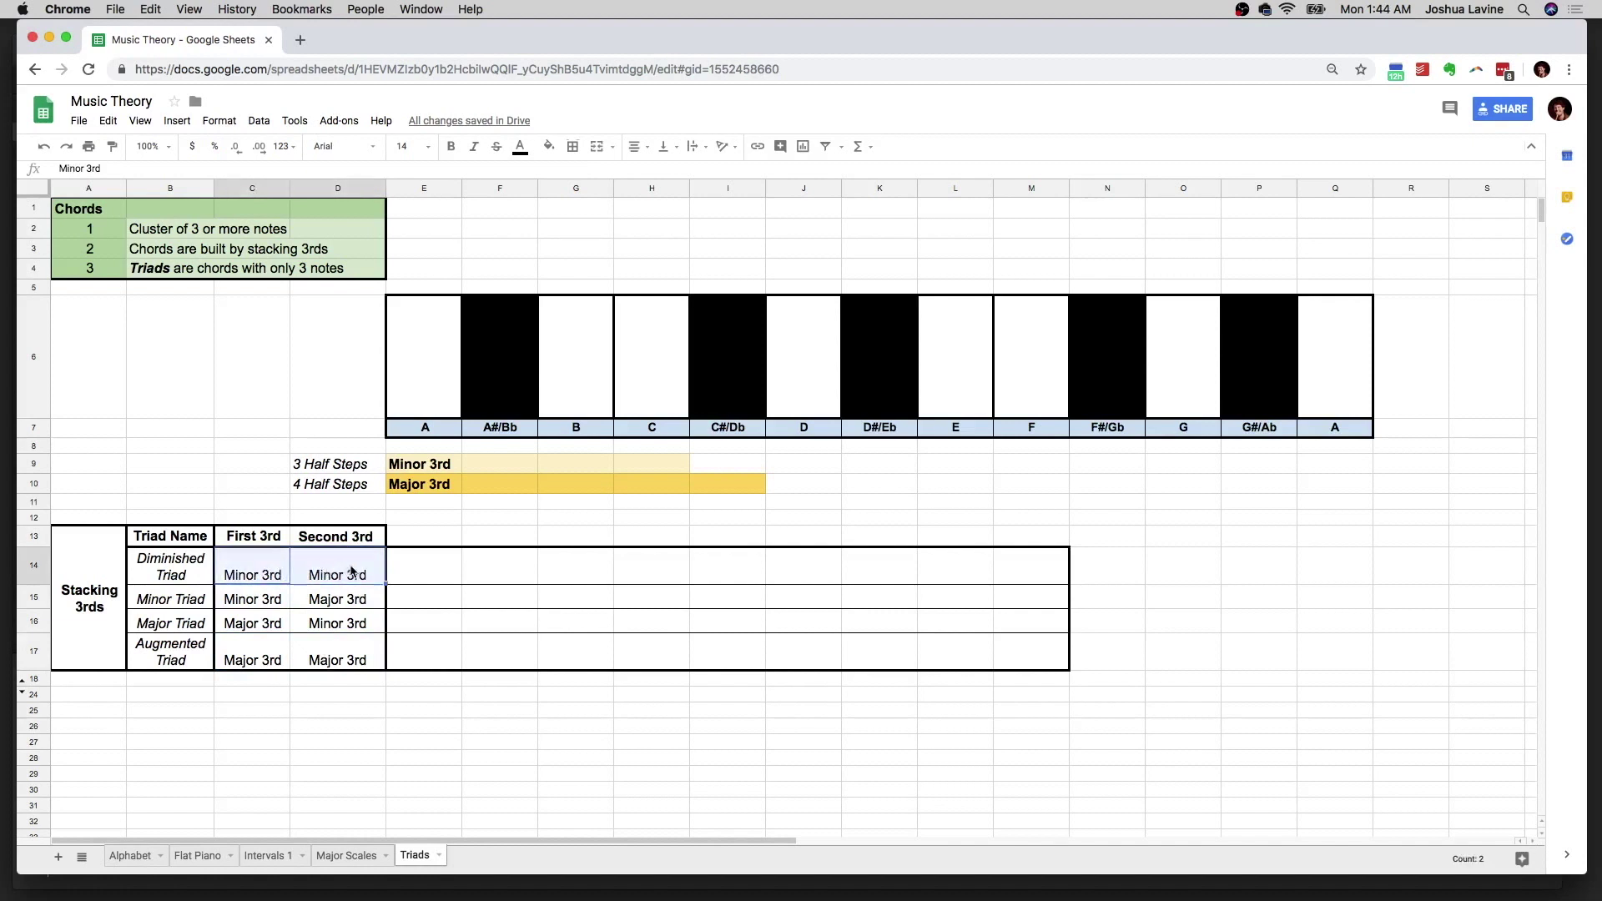
left_click(194, 572)
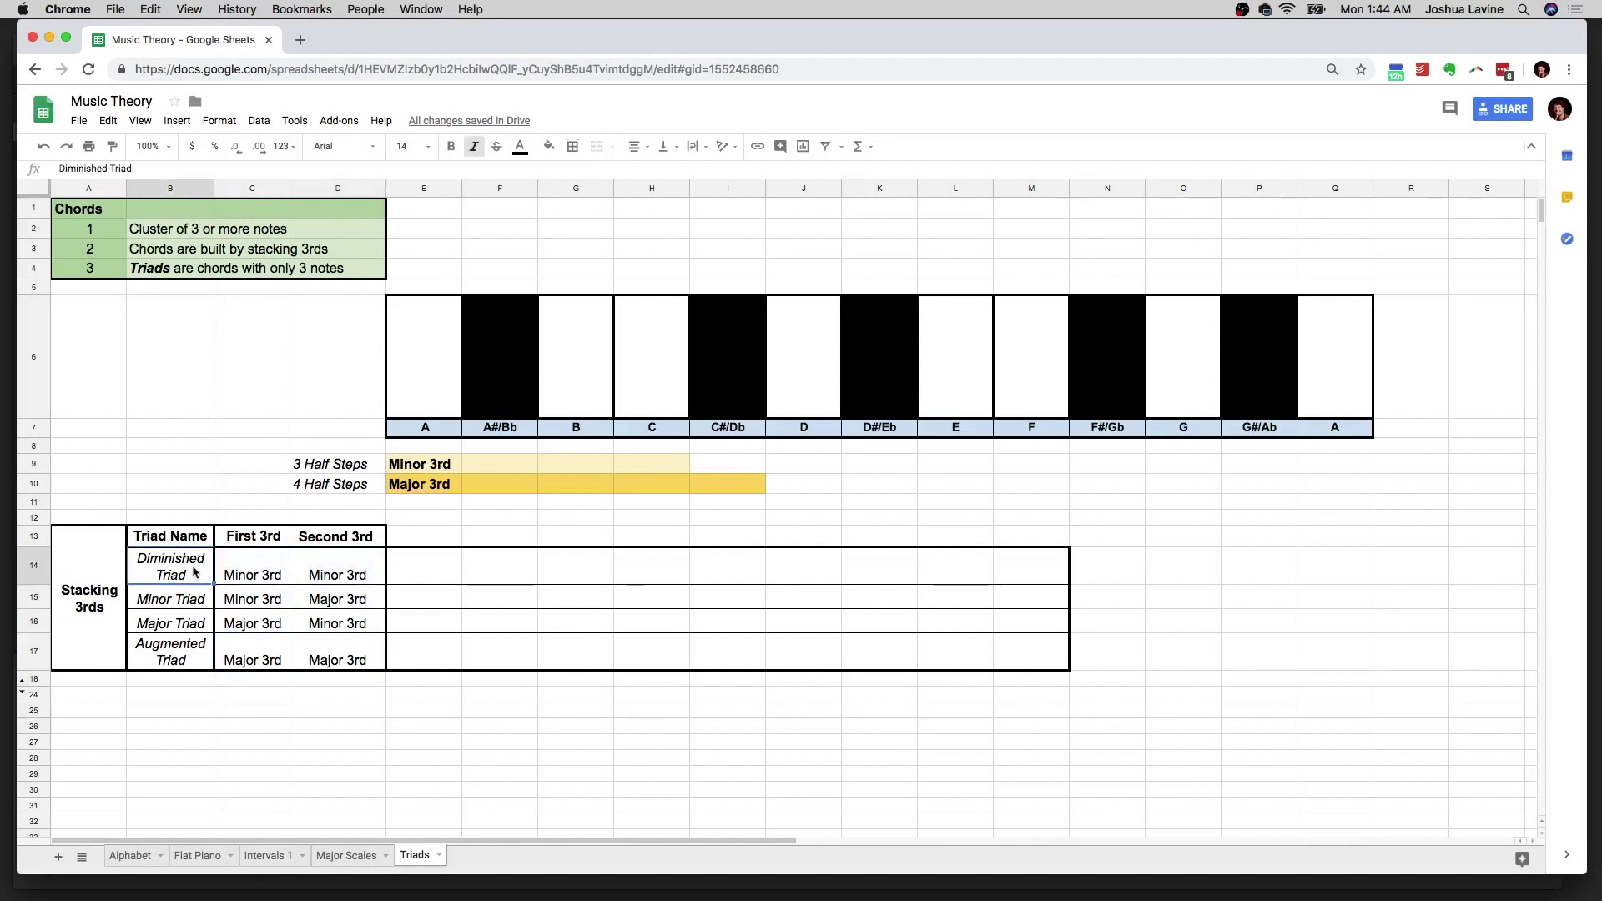
left_click_drag(251, 602, 325, 607)
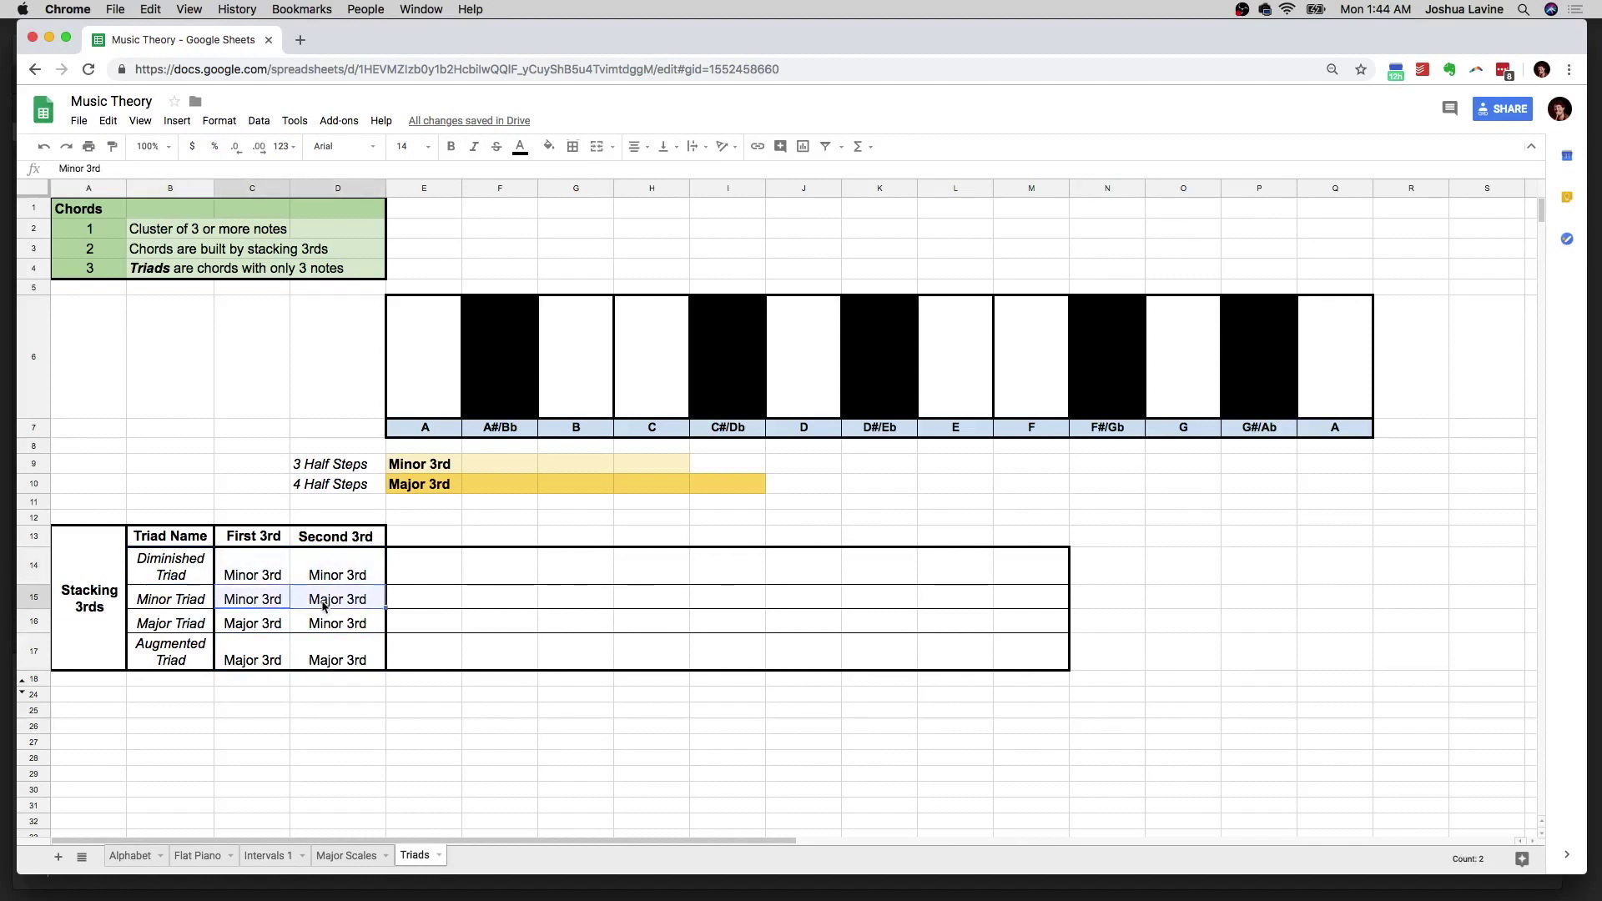
left_click(184, 603)
left_click_drag(243, 628, 314, 625)
left_click(155, 628)
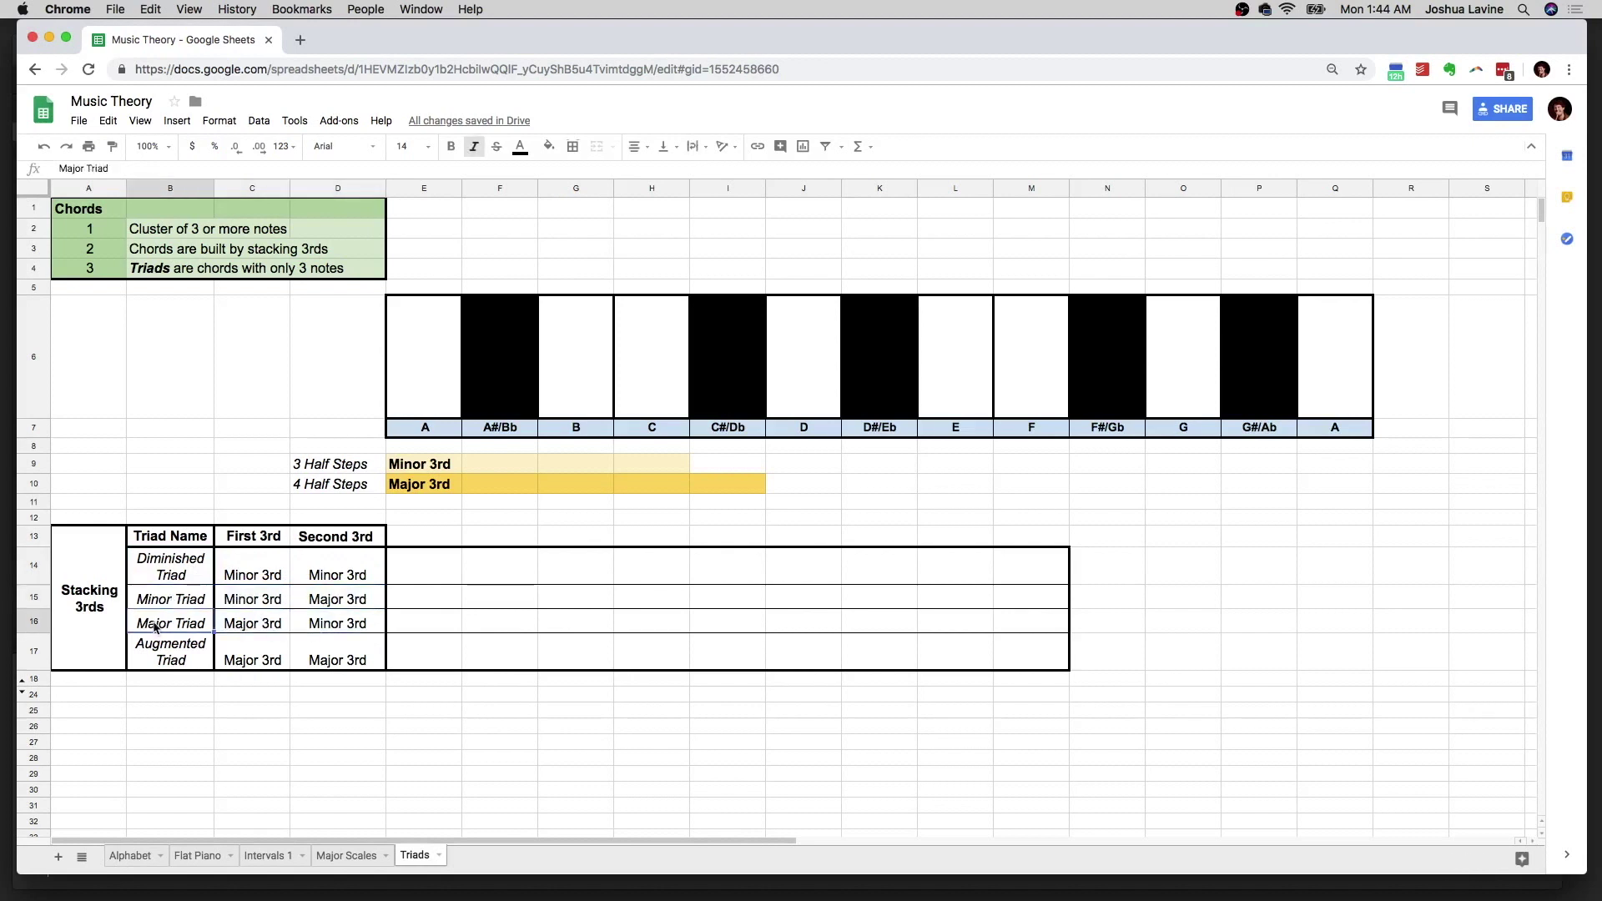
left_click_drag(240, 655, 288, 656)
left_click(183, 656)
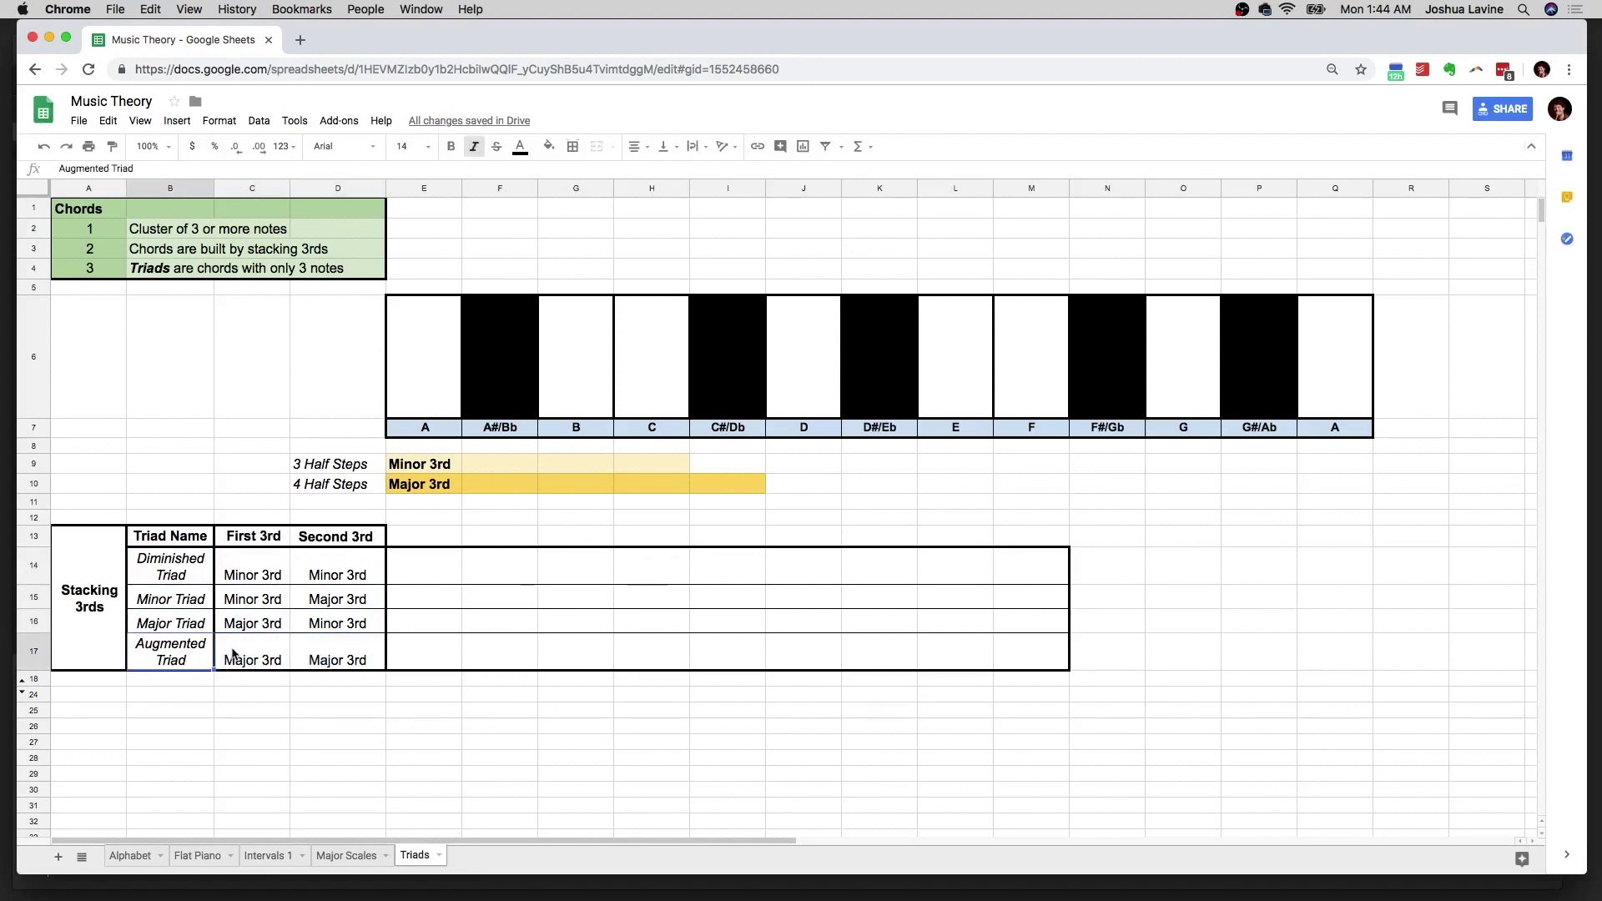
Step: Select the Minor and Major triad names, then inspect the Diminished and Augmented names
left_click(181, 607)
left_click_drag(181, 608, 183, 624)
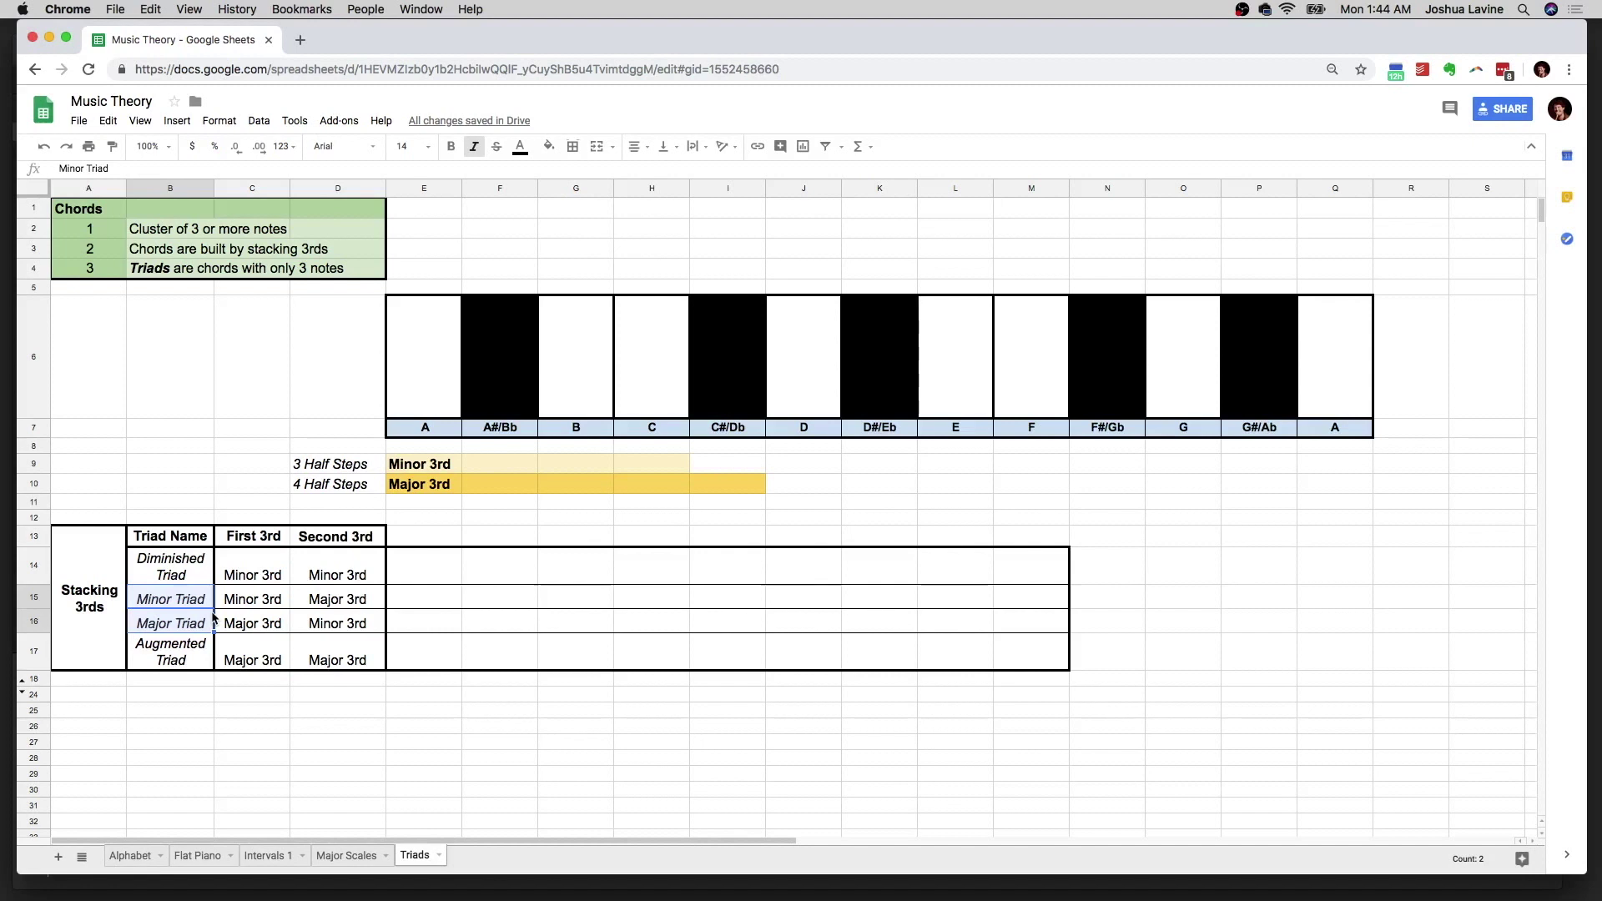
left_click(197, 574)
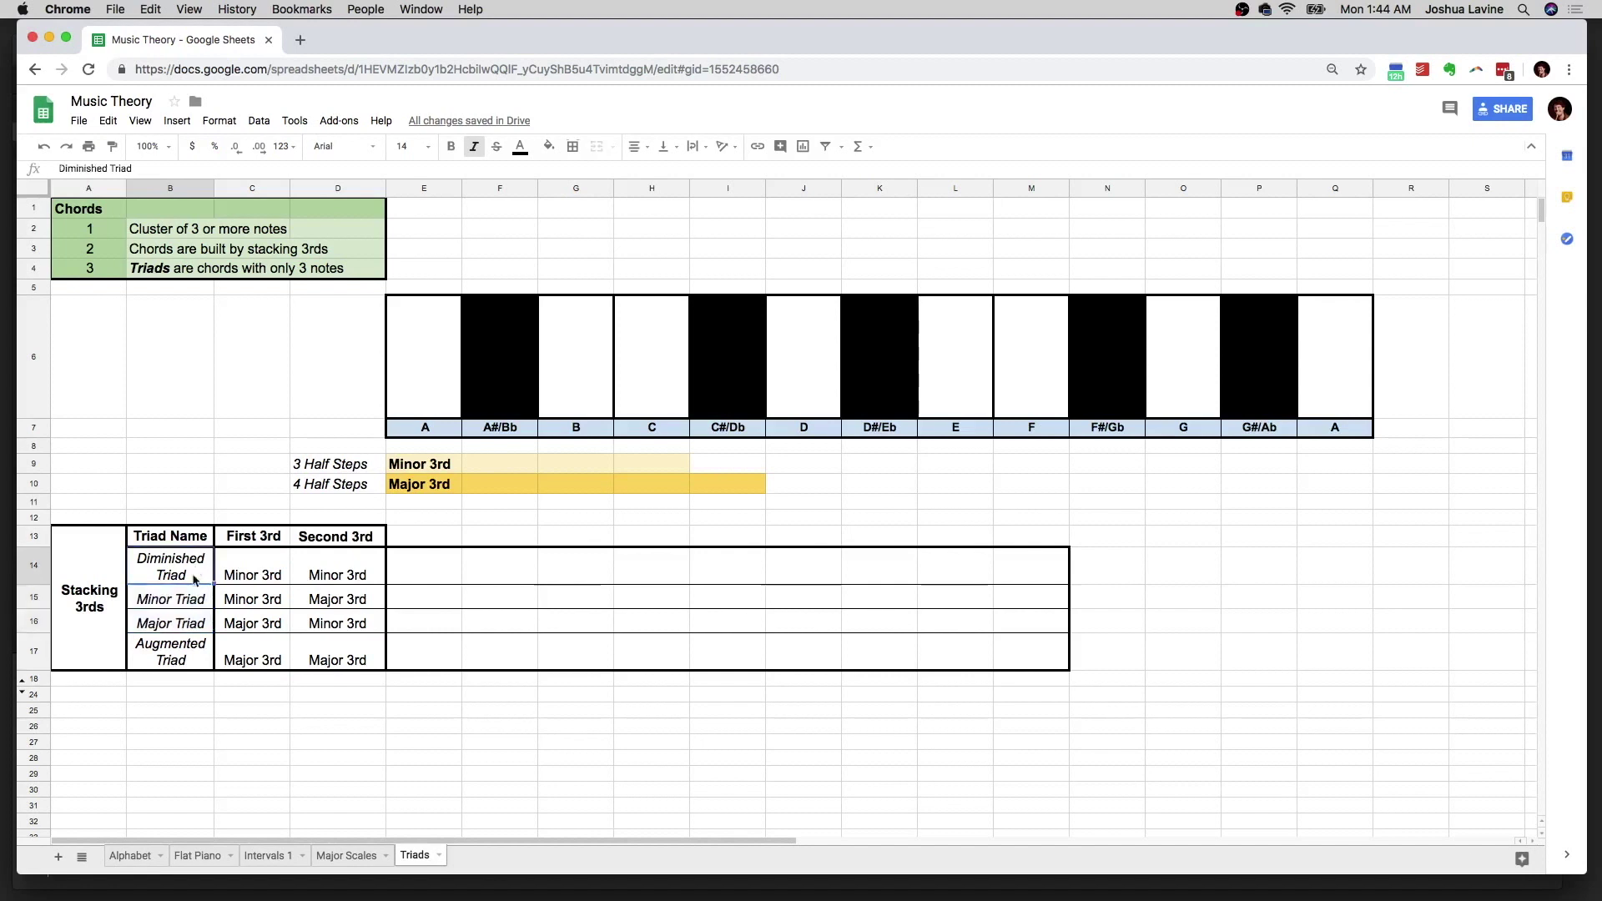
left_click(186, 663)
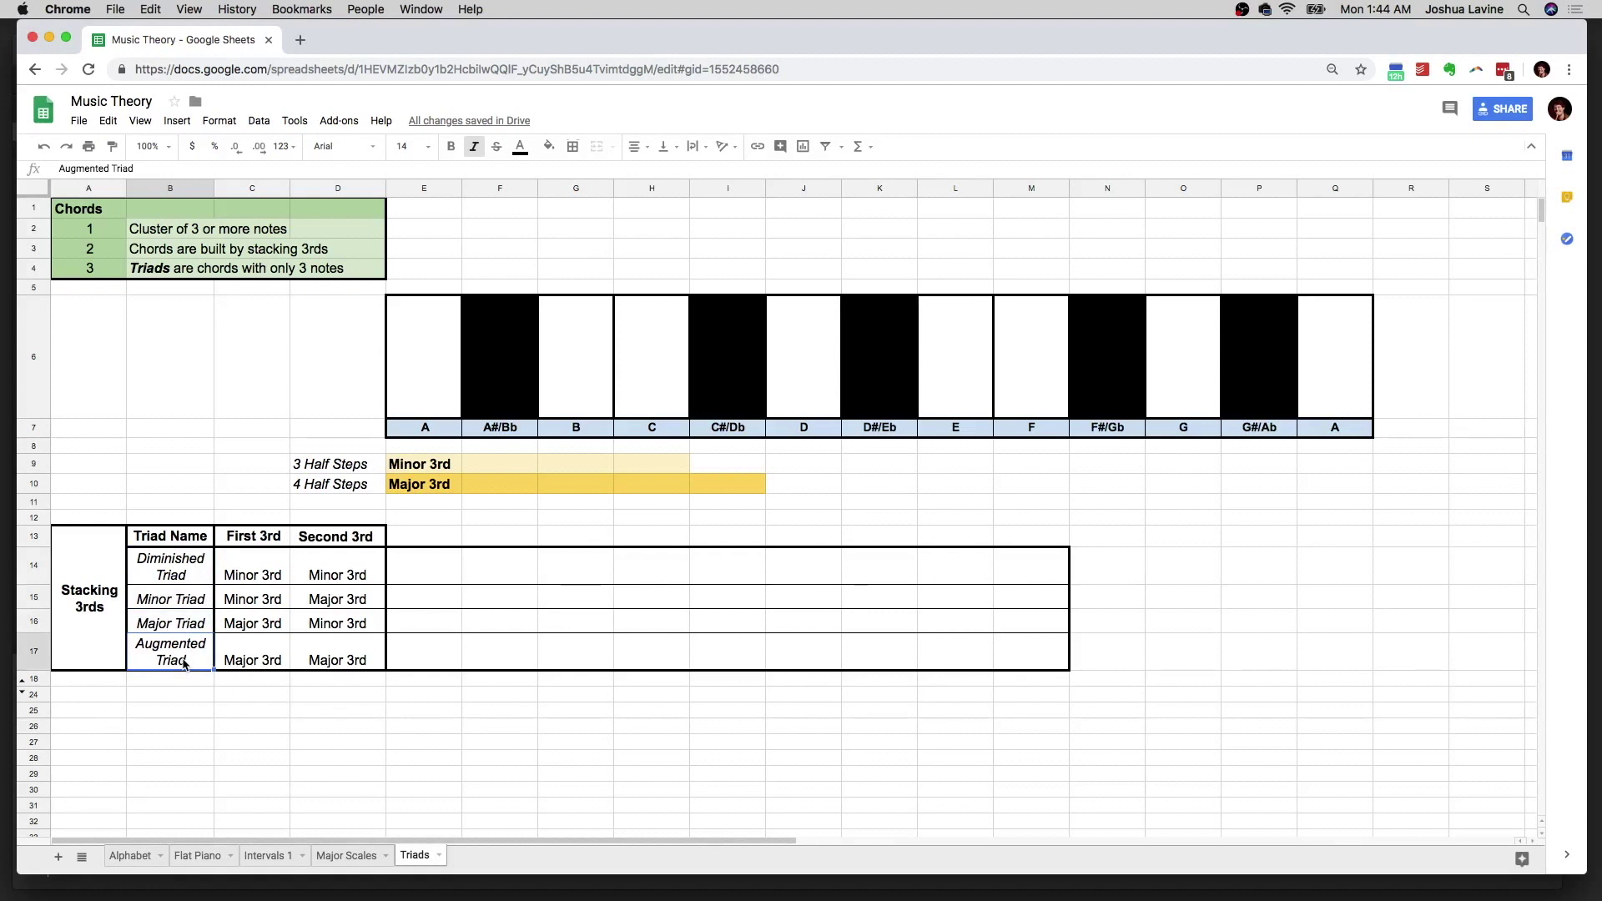
Step: Enter the root note A under the A key in the Diminished Triad row
left_click(260, 582)
left_click(425, 576)
type("A")
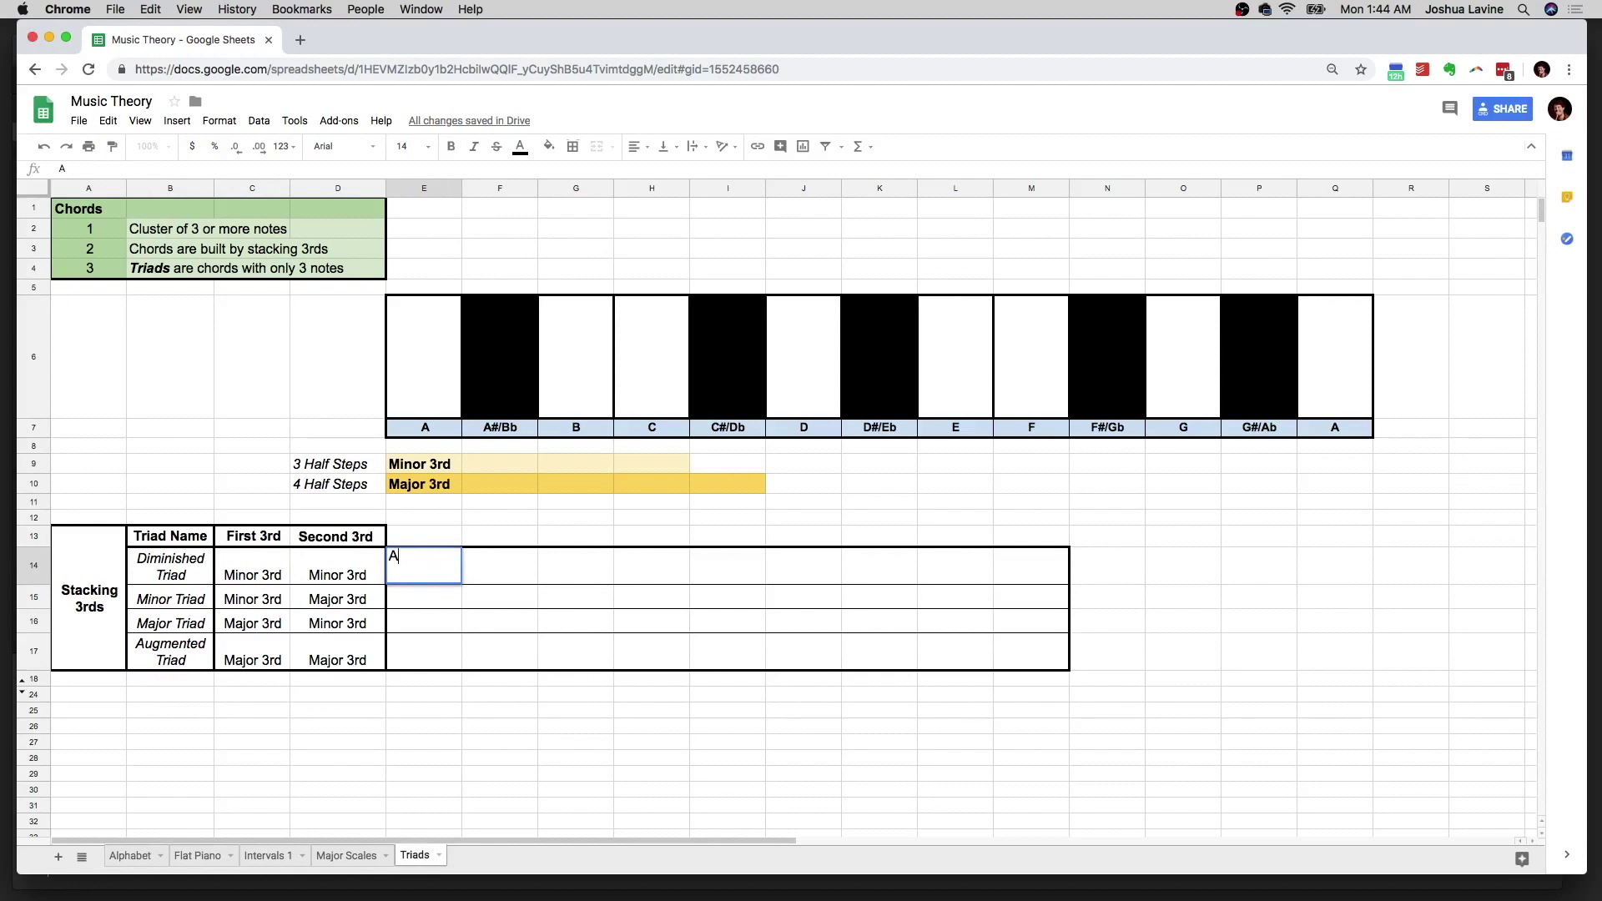
key("Tab")
key("Left")
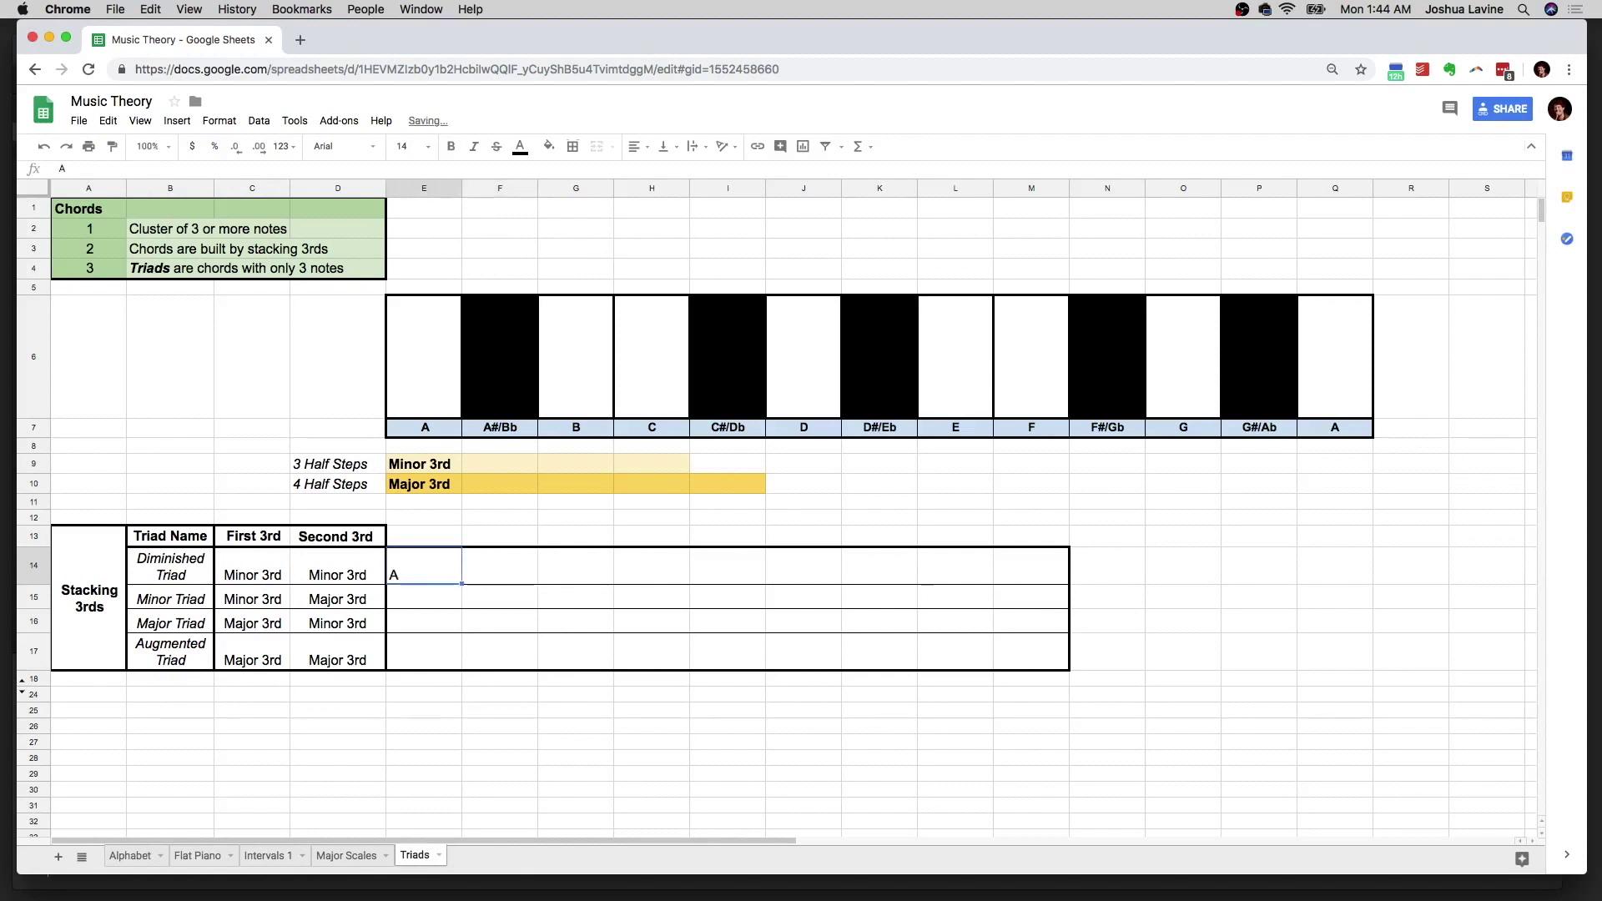
left_click(500, 565)
left_click(424, 566)
Step: Add C and Eb under their keys to complete the A diminished triad
key("Right")
key("Right")
key("Right")
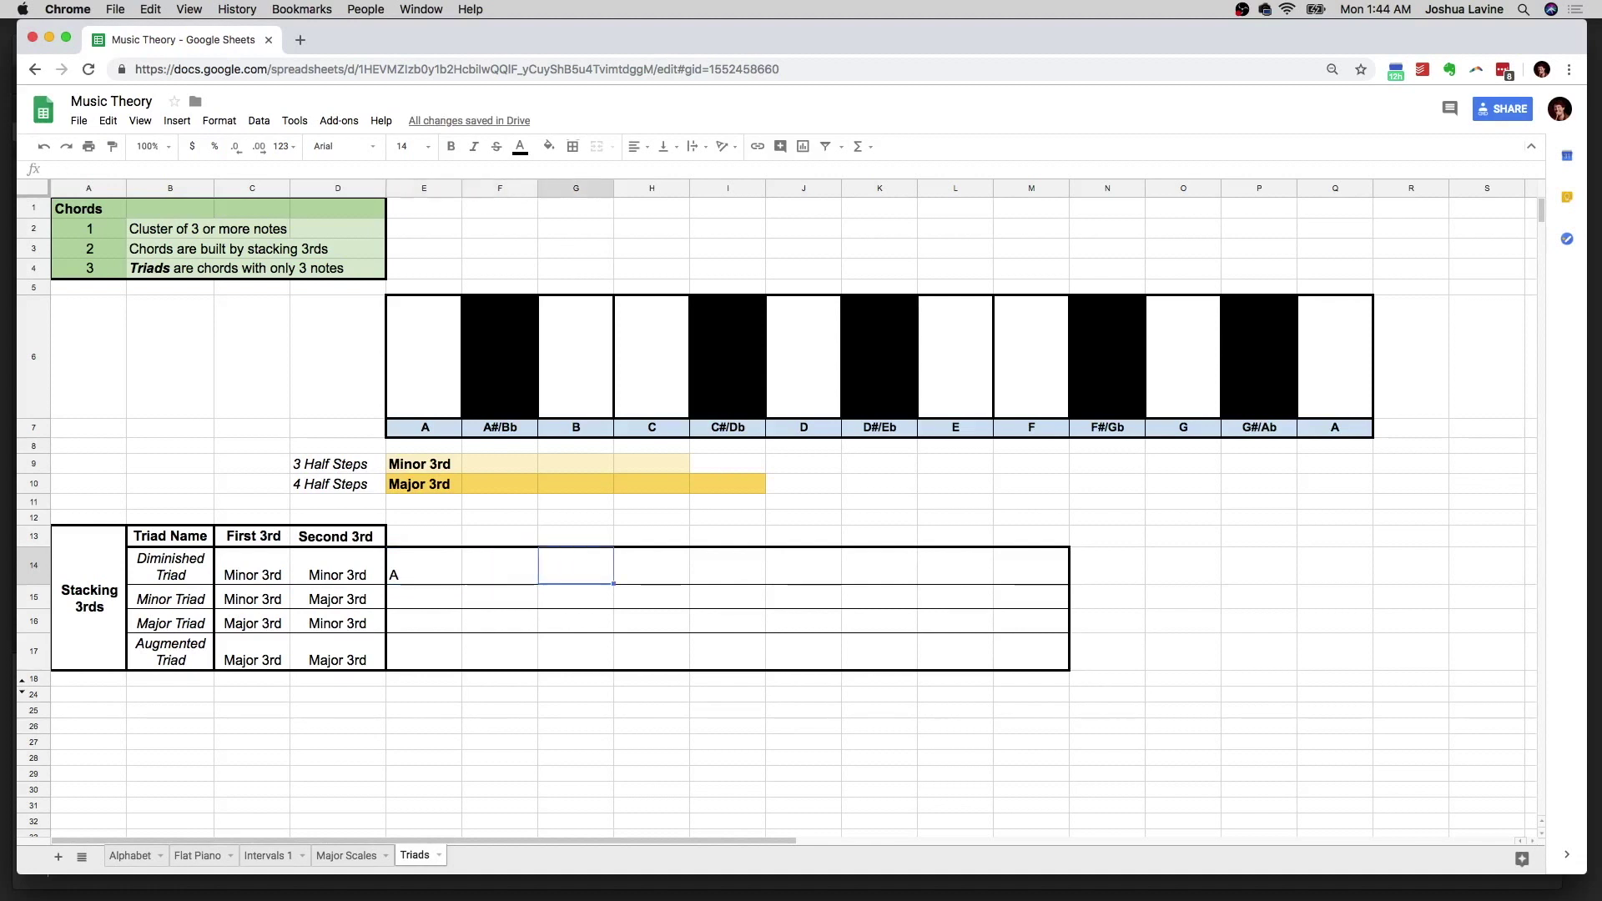
type("C")
key("Right")
key("Left")
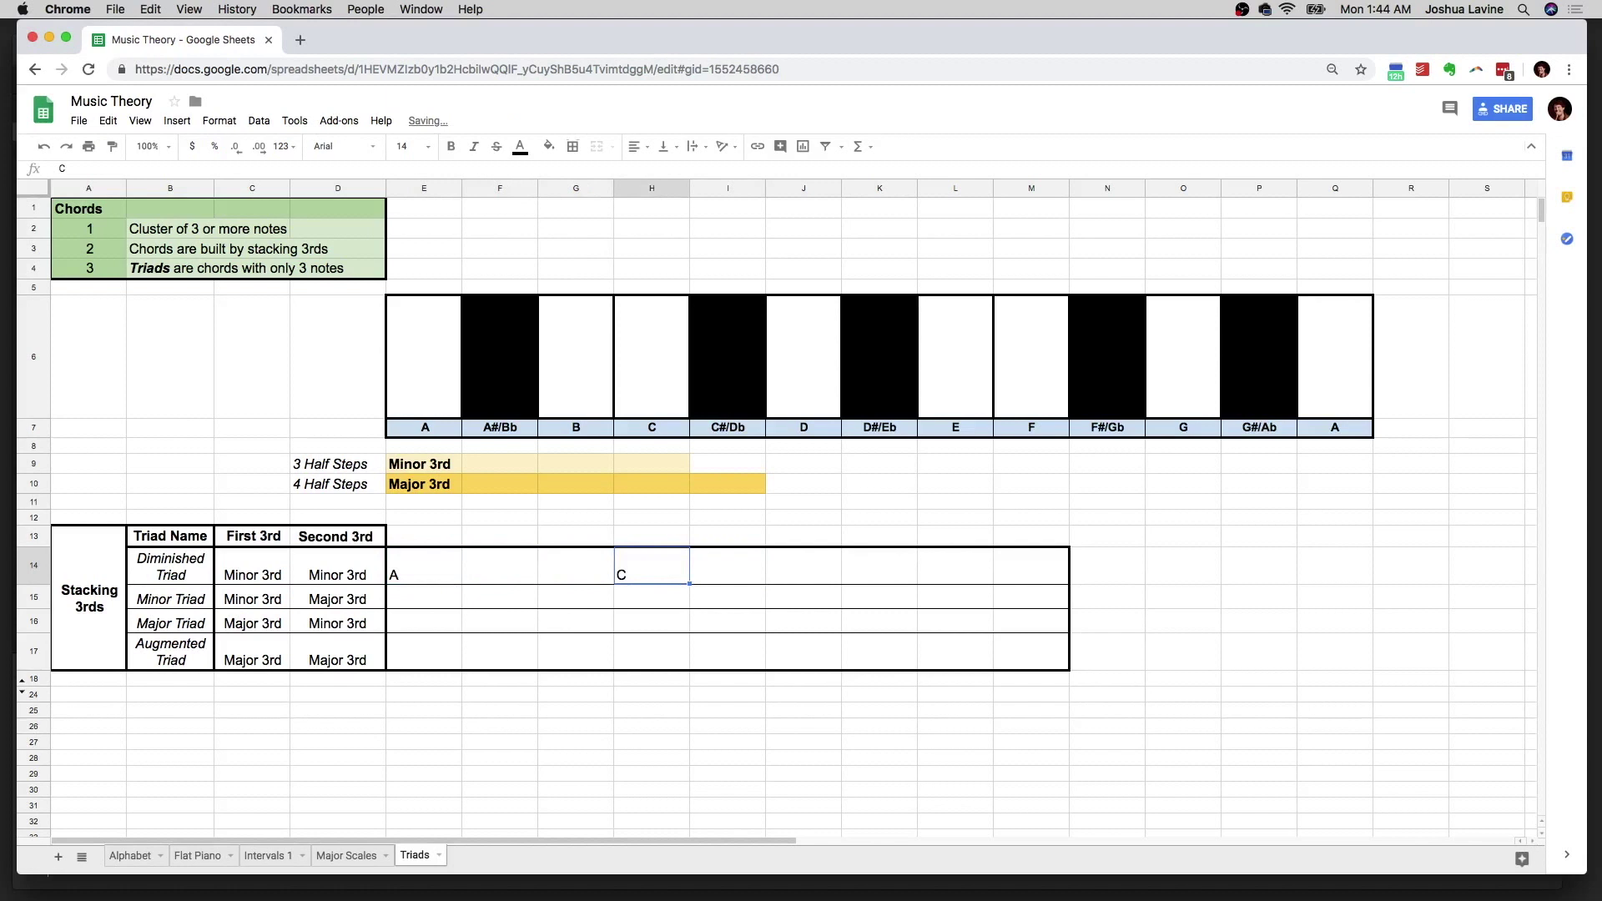
key("Right")
key("Right")
key("Right")
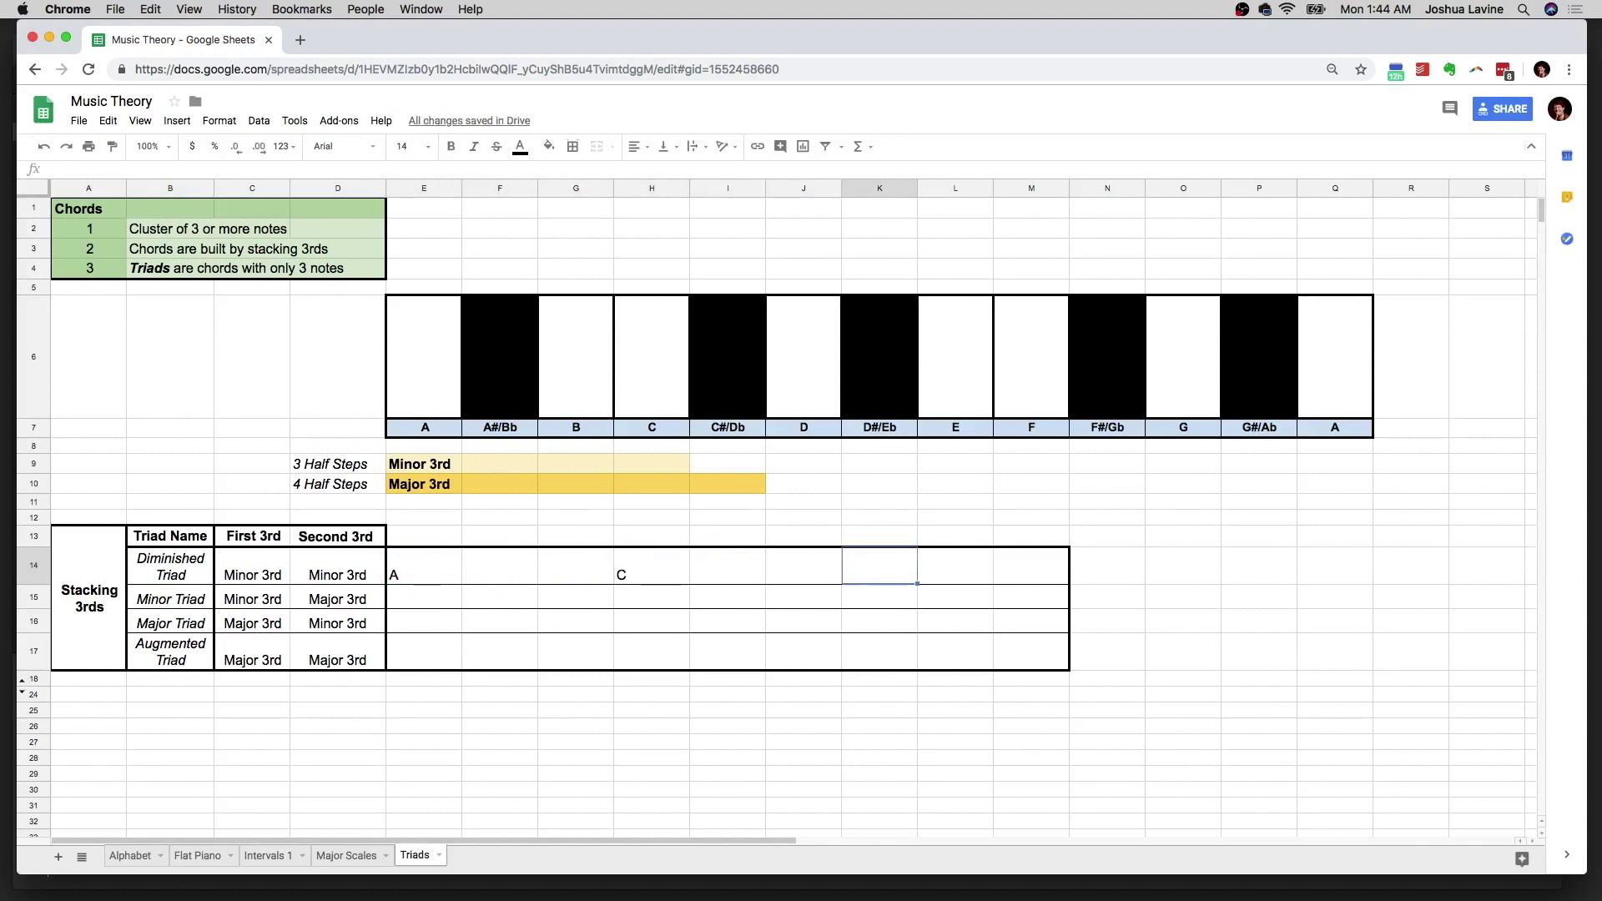
type("Eb")
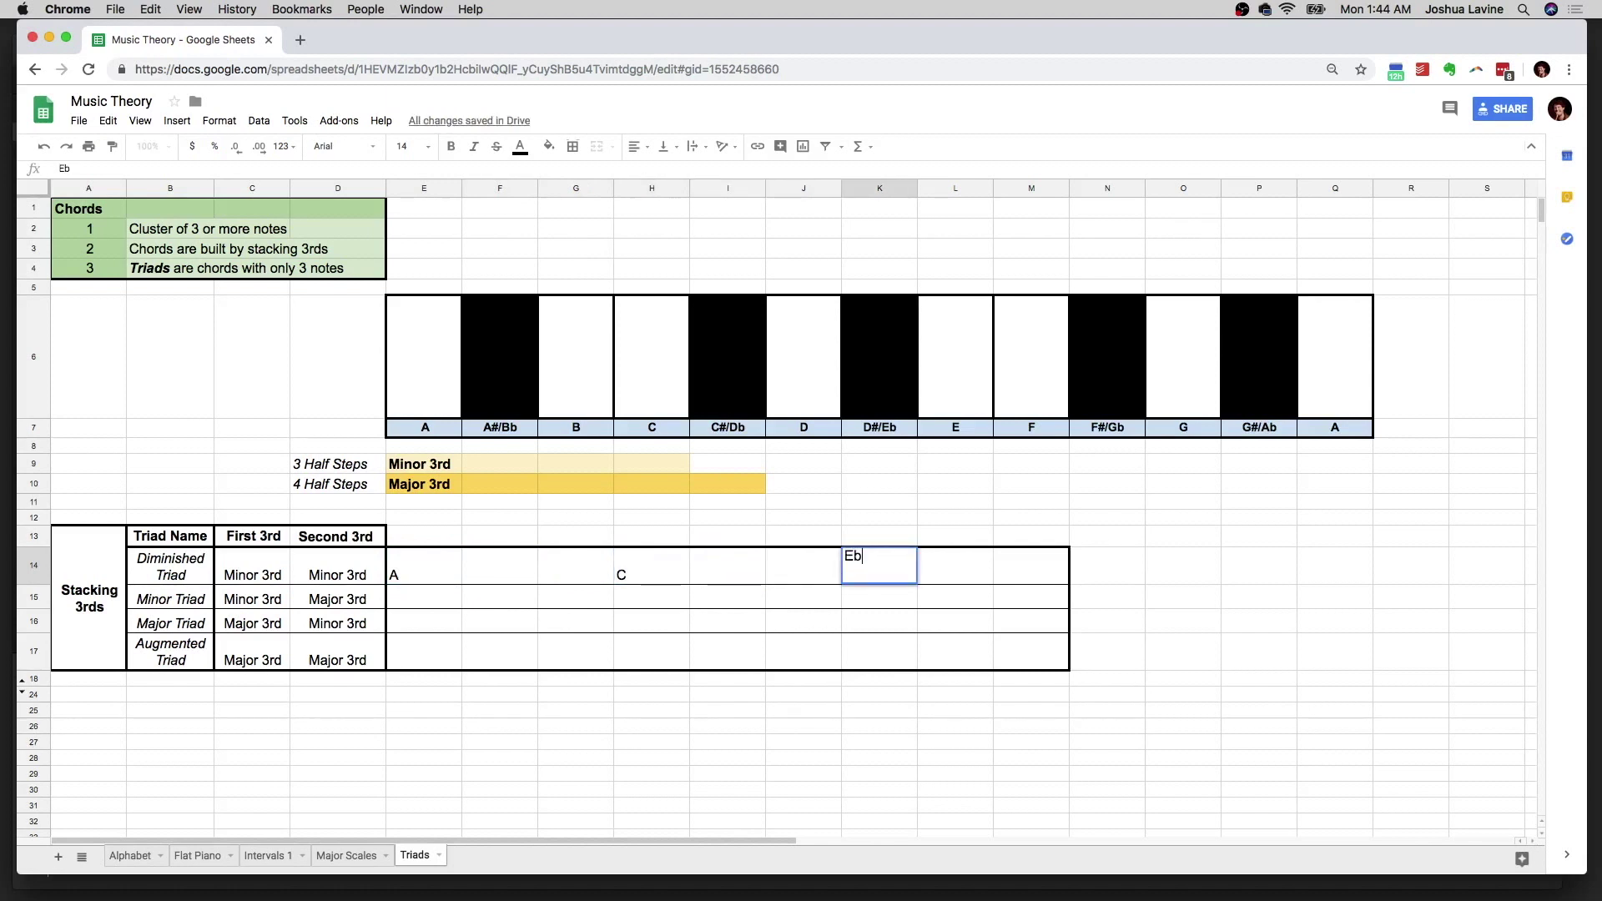
key("Return")
key("Up")
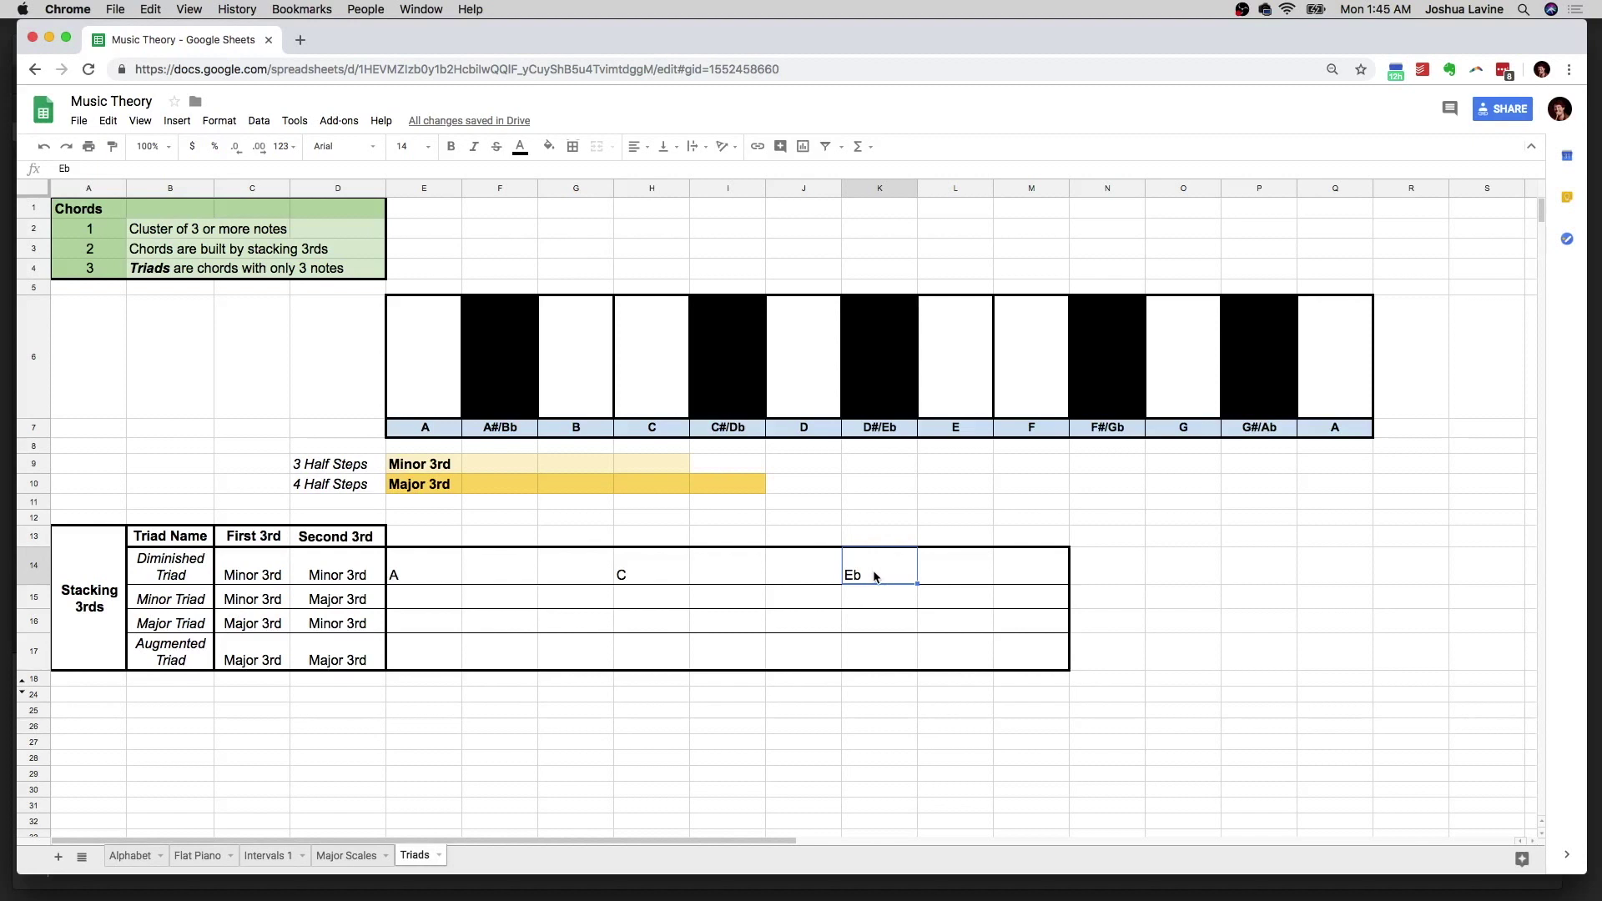
key("Down")
key("Left")
key("Left")
key("Left")
key("Left")
key("Left")
key("Left")
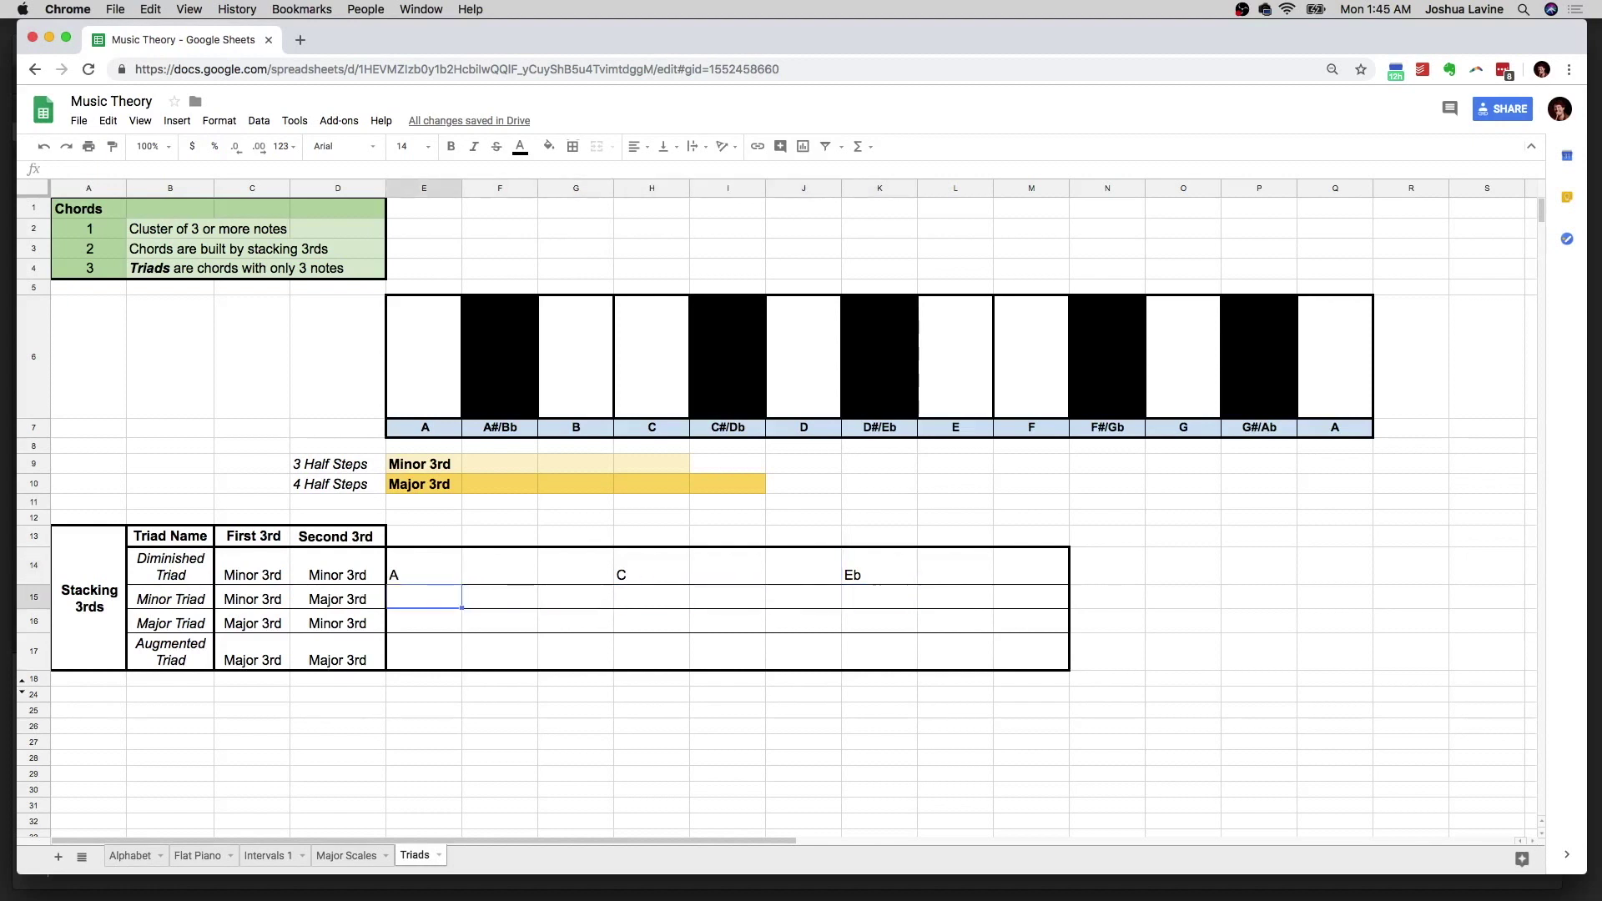
Step: Type A, C and E under their keys in the Minor Triad row
type("A")
key("Return")
key("Right")
key("Right")
key("Right")
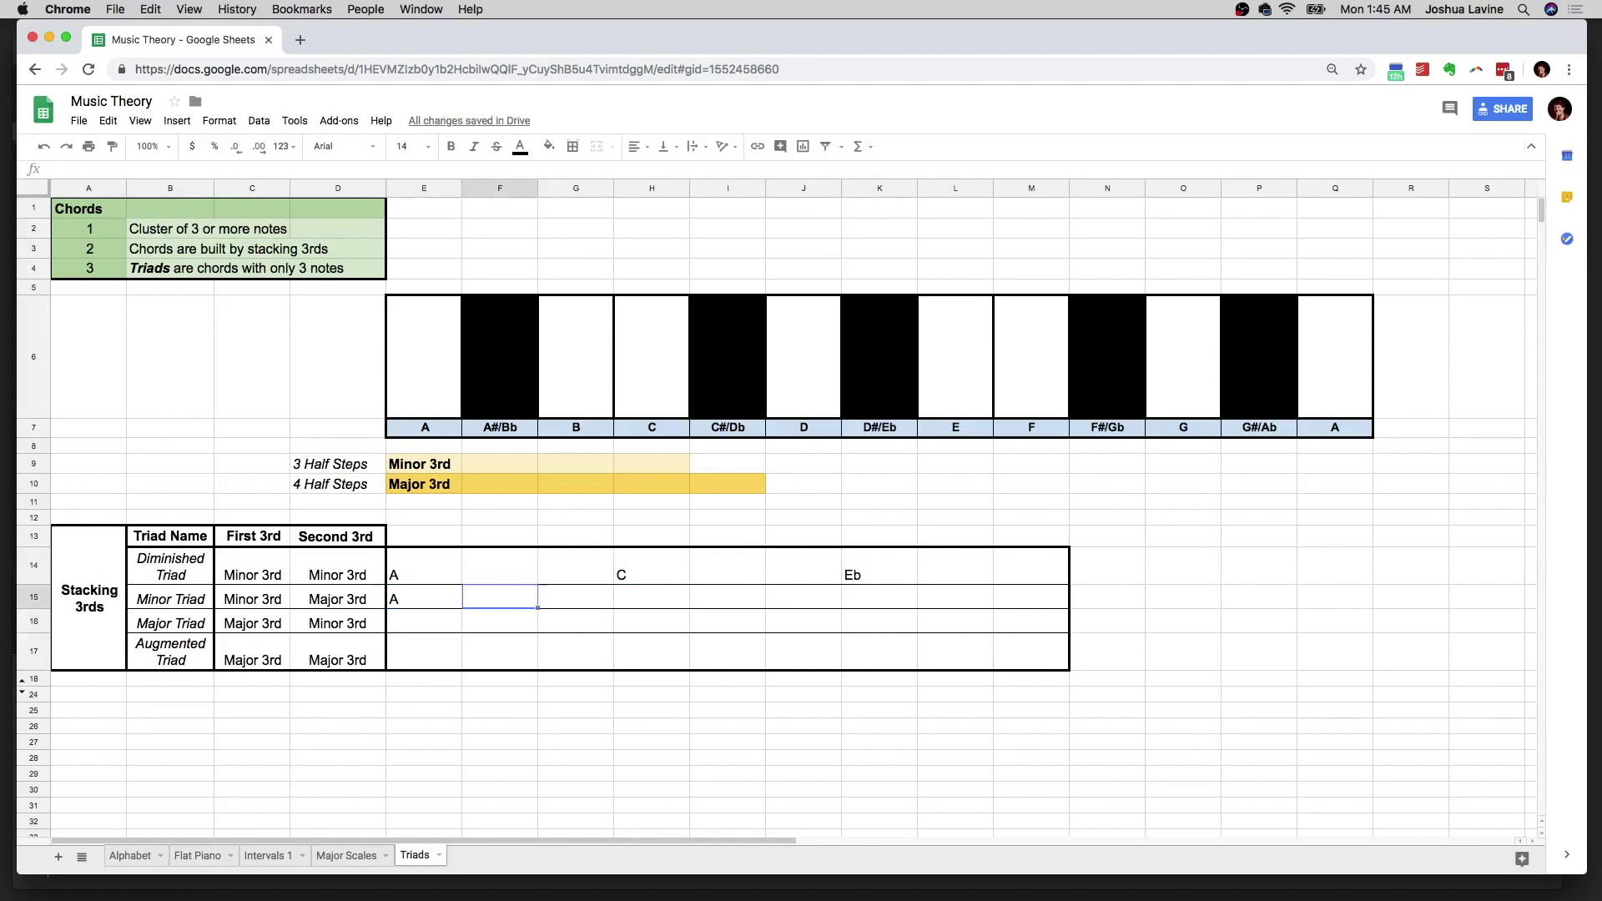
type("C")
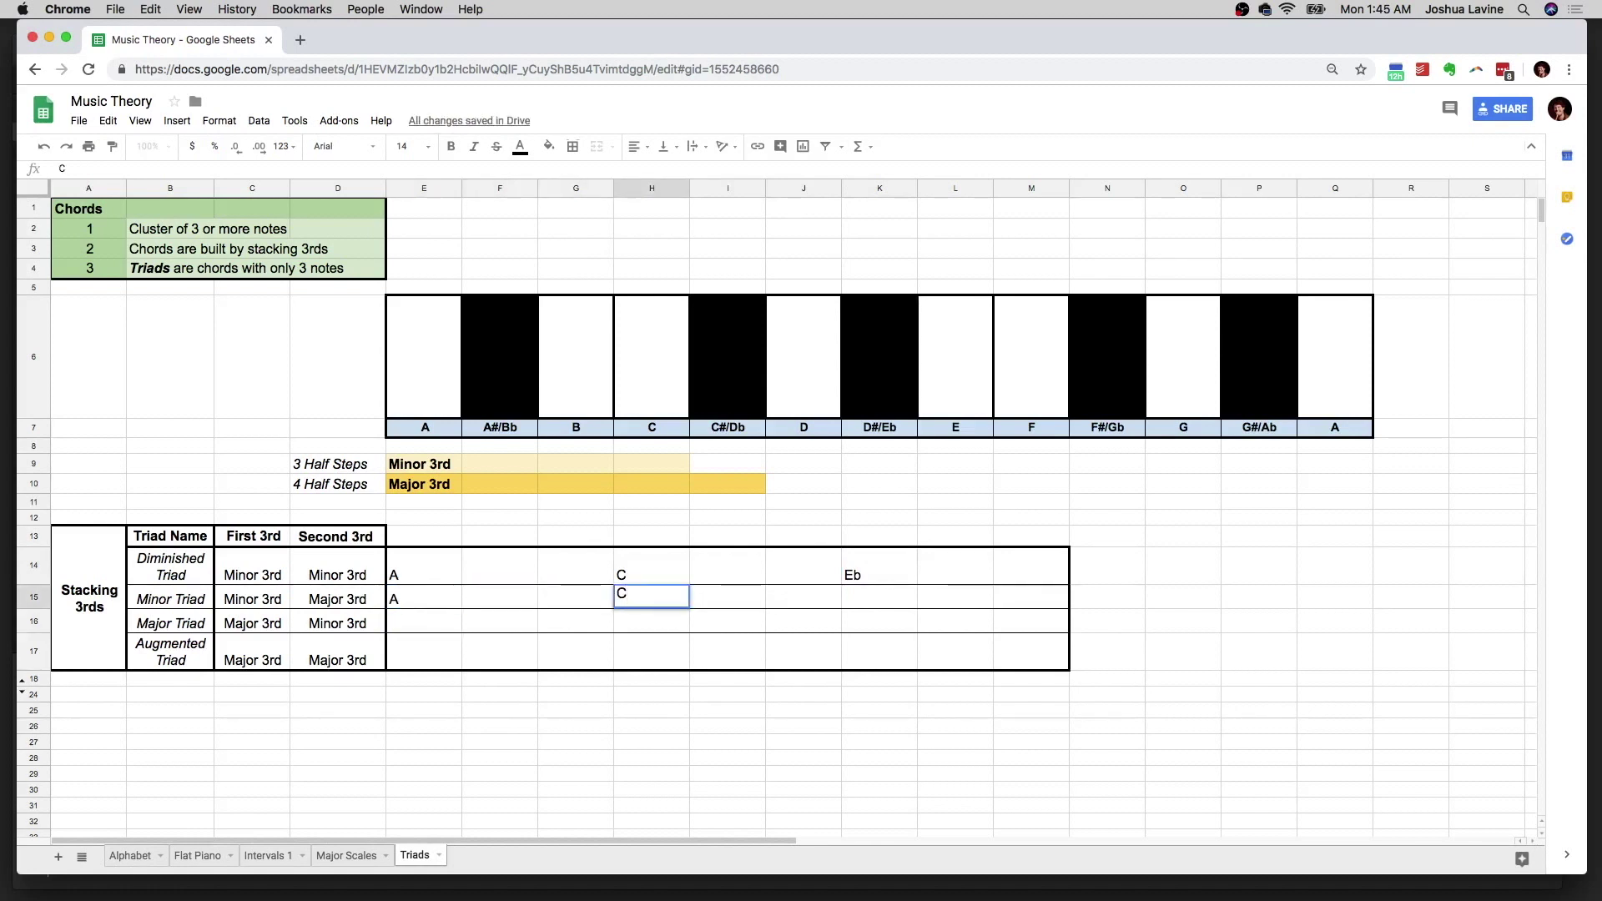
key("Return")
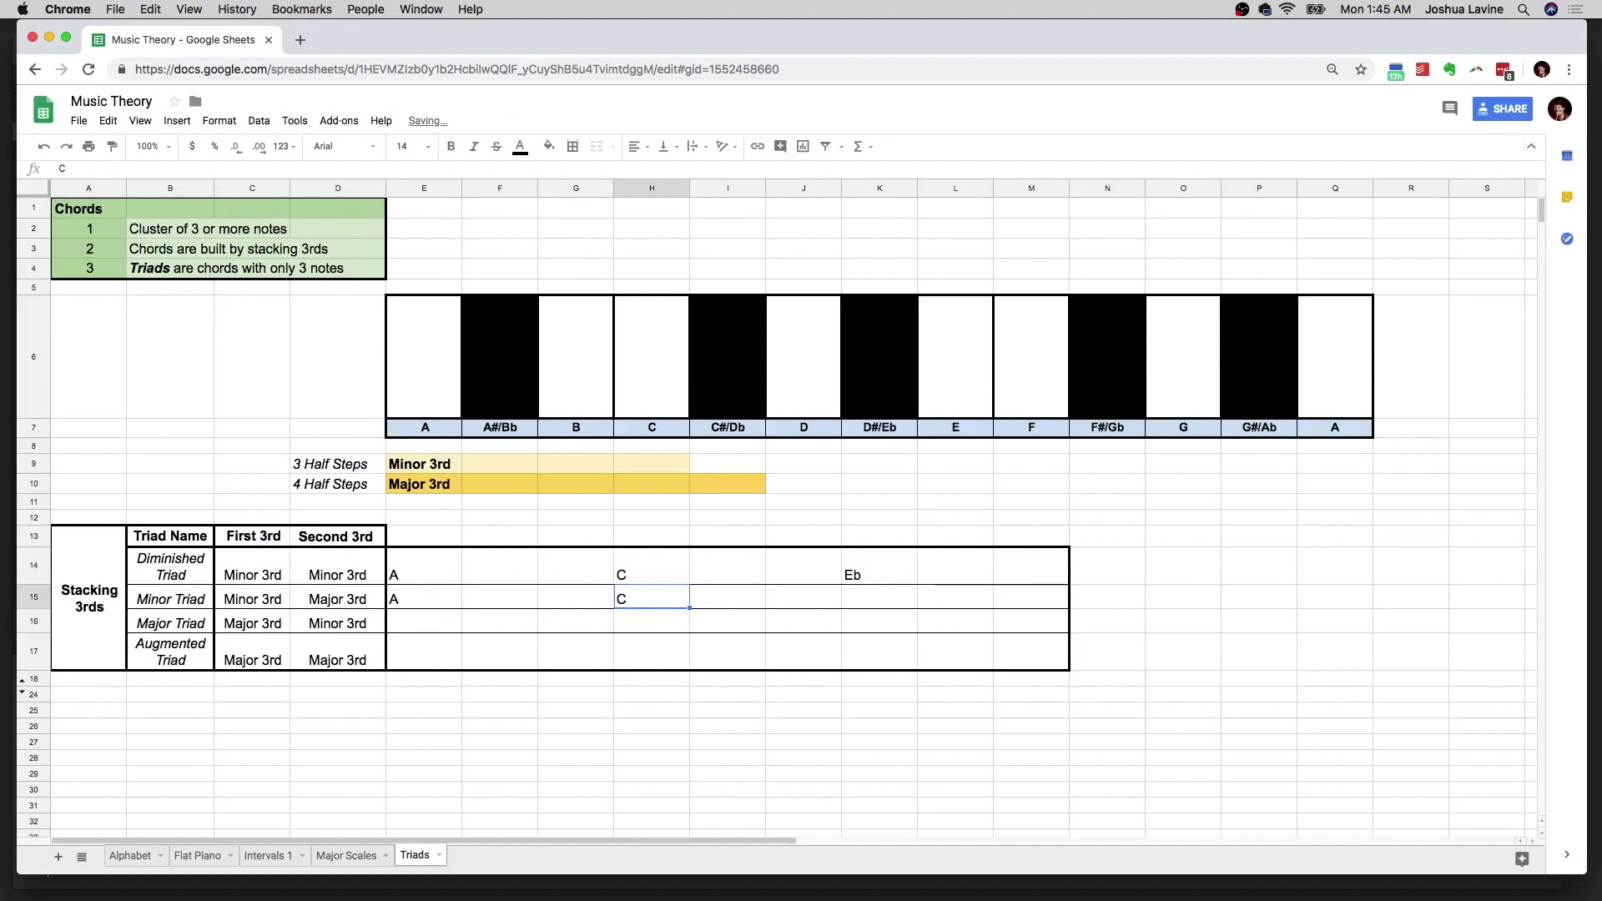
key("Right")
key("Right")
key("Right")
key("Right")
type("E")
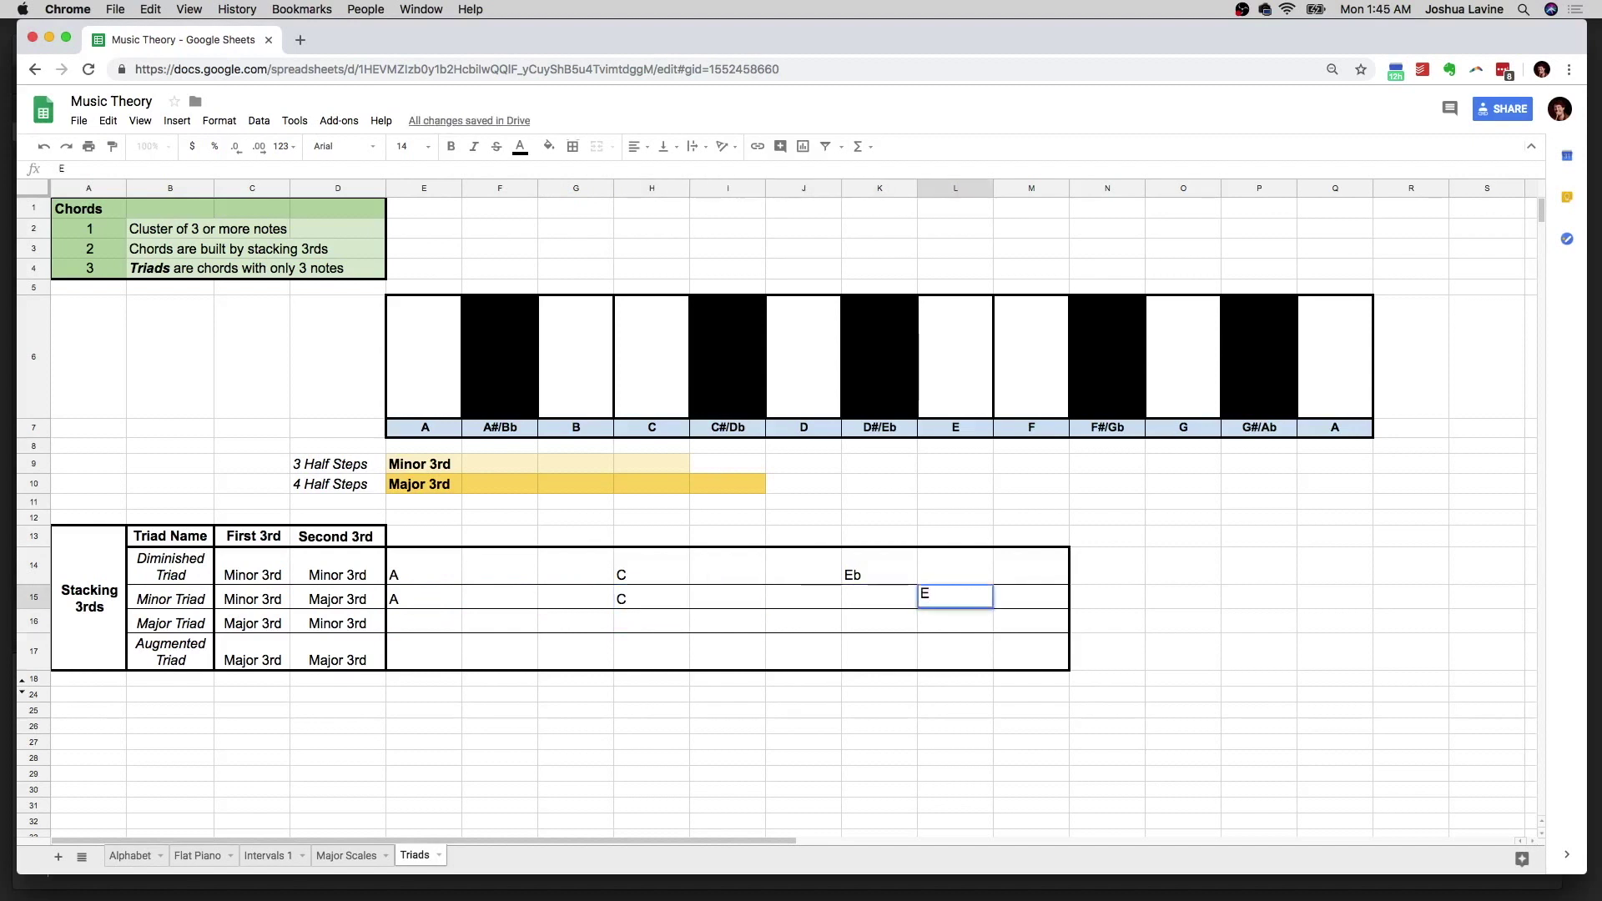
key("Return")
Step: Highlight the Minor Triad notes from A to E, then move toward the Major Triad row
key("Left")
key("Left")
key("Left")
key("Left")
key("Left")
key("Left")
key("Left")
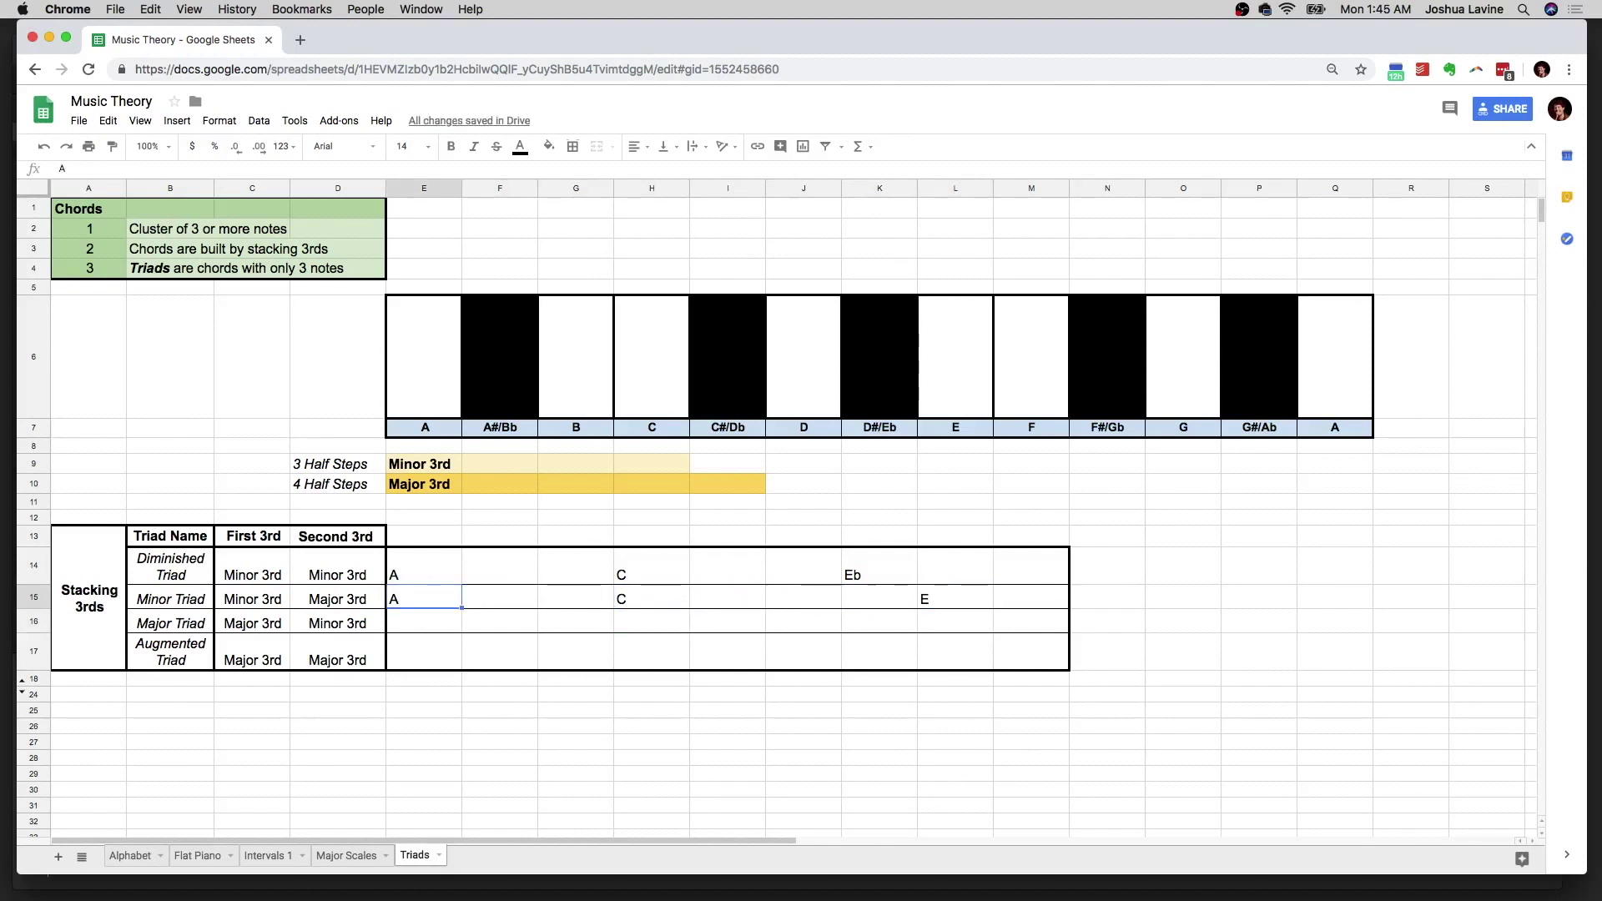
key("shift+Right")
key("shift+Right")
key("shift+Right")
key("shift+Right")
key("shift+Right")
key("shift+Right")
key("shift+Right")
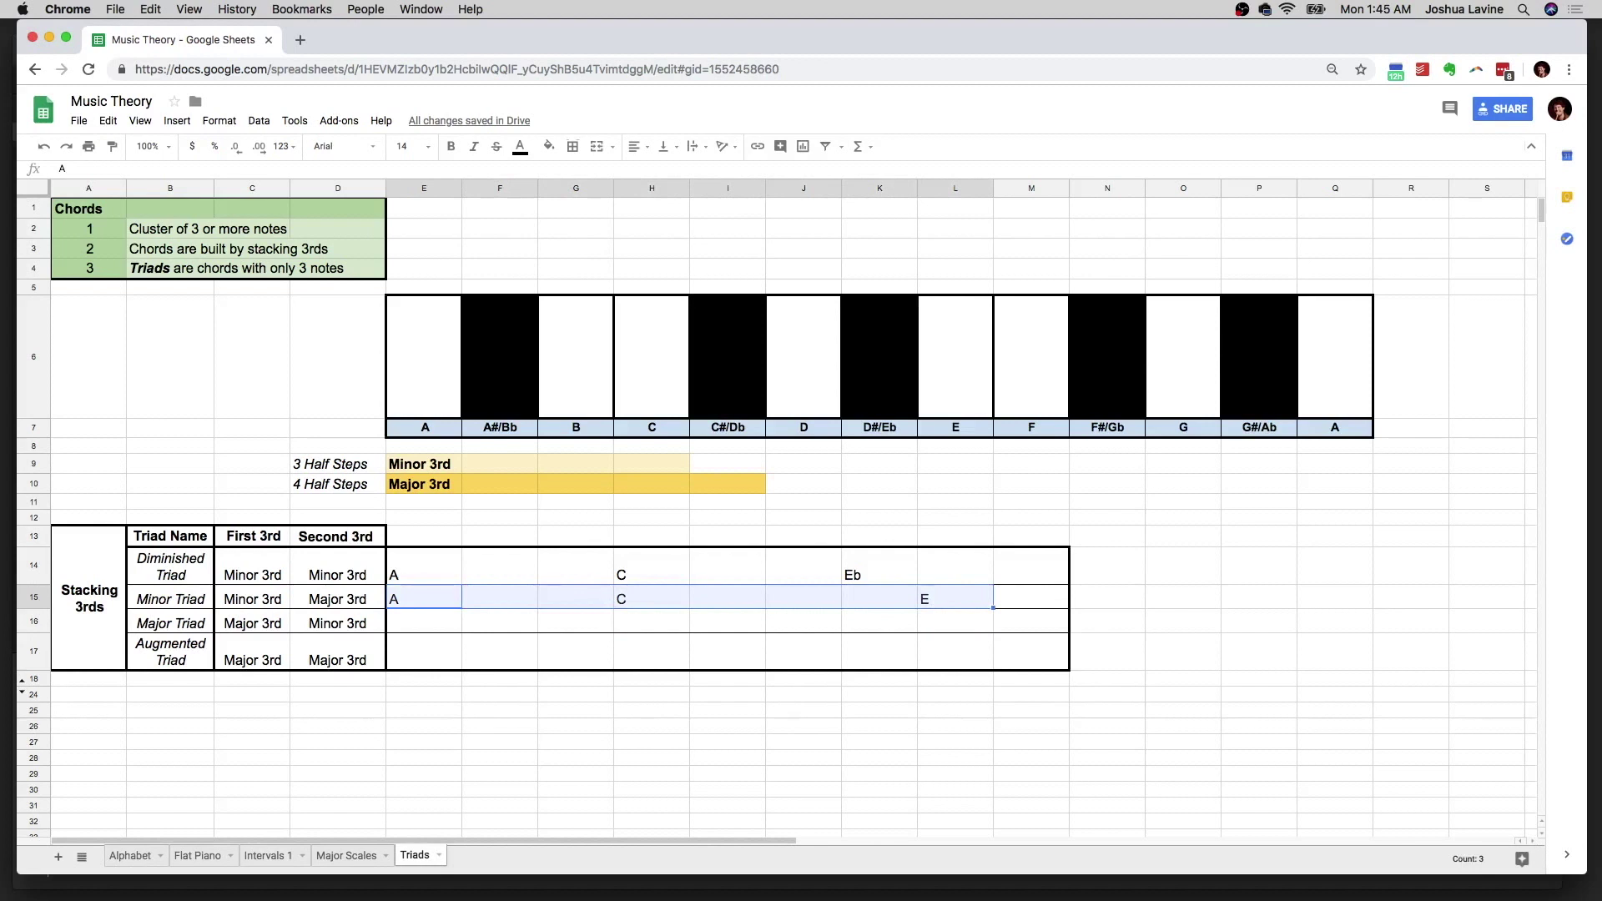
key("Left")
key("Left")
key("Left")
key("Left")
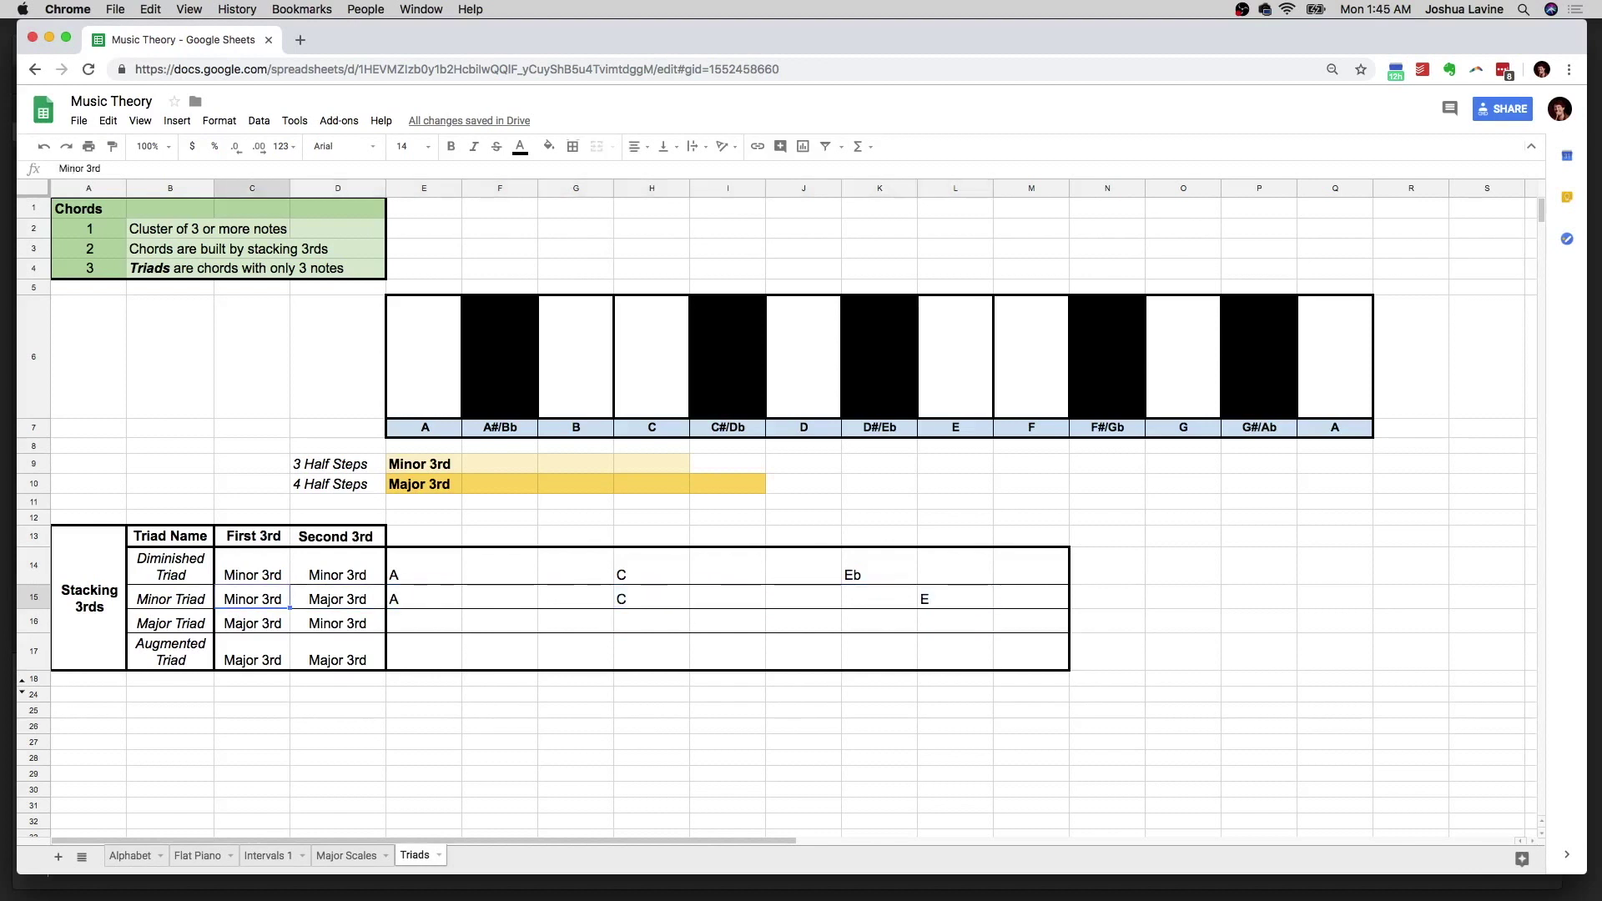
key("Right")
key("Right")
key("Right")
key("Down")
key("Down")
key("Right")
Step: Enter A, C# and E under their keys in the Major Triad row
key("Up")
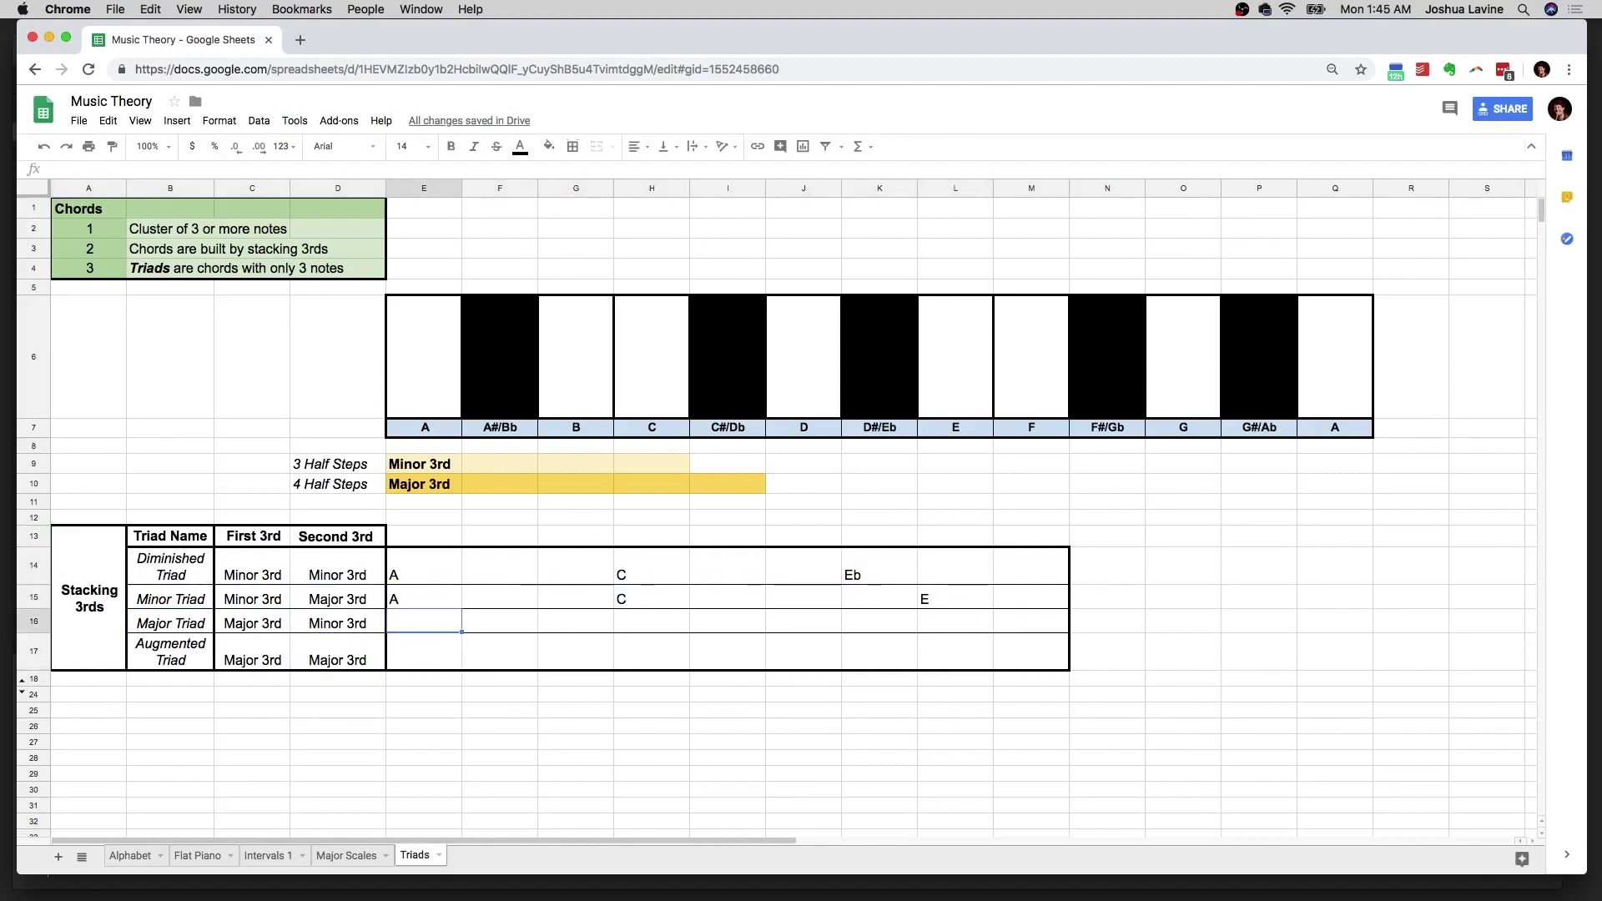
type("A")
key("Right")
key("Right")
key("Right")
key("Right")
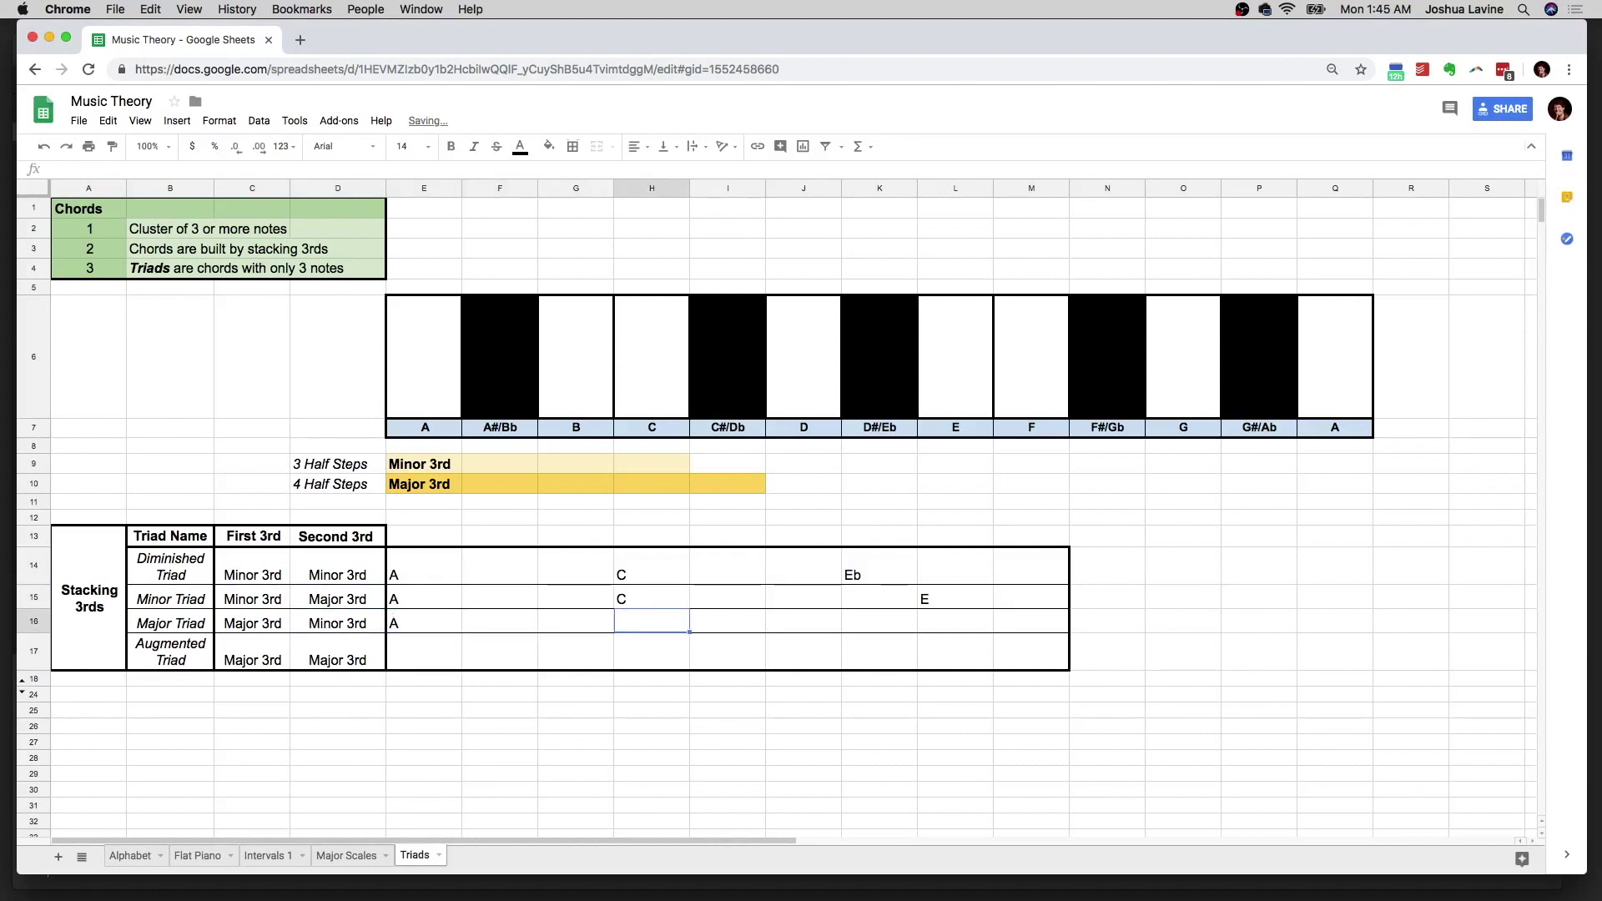
type("C#")
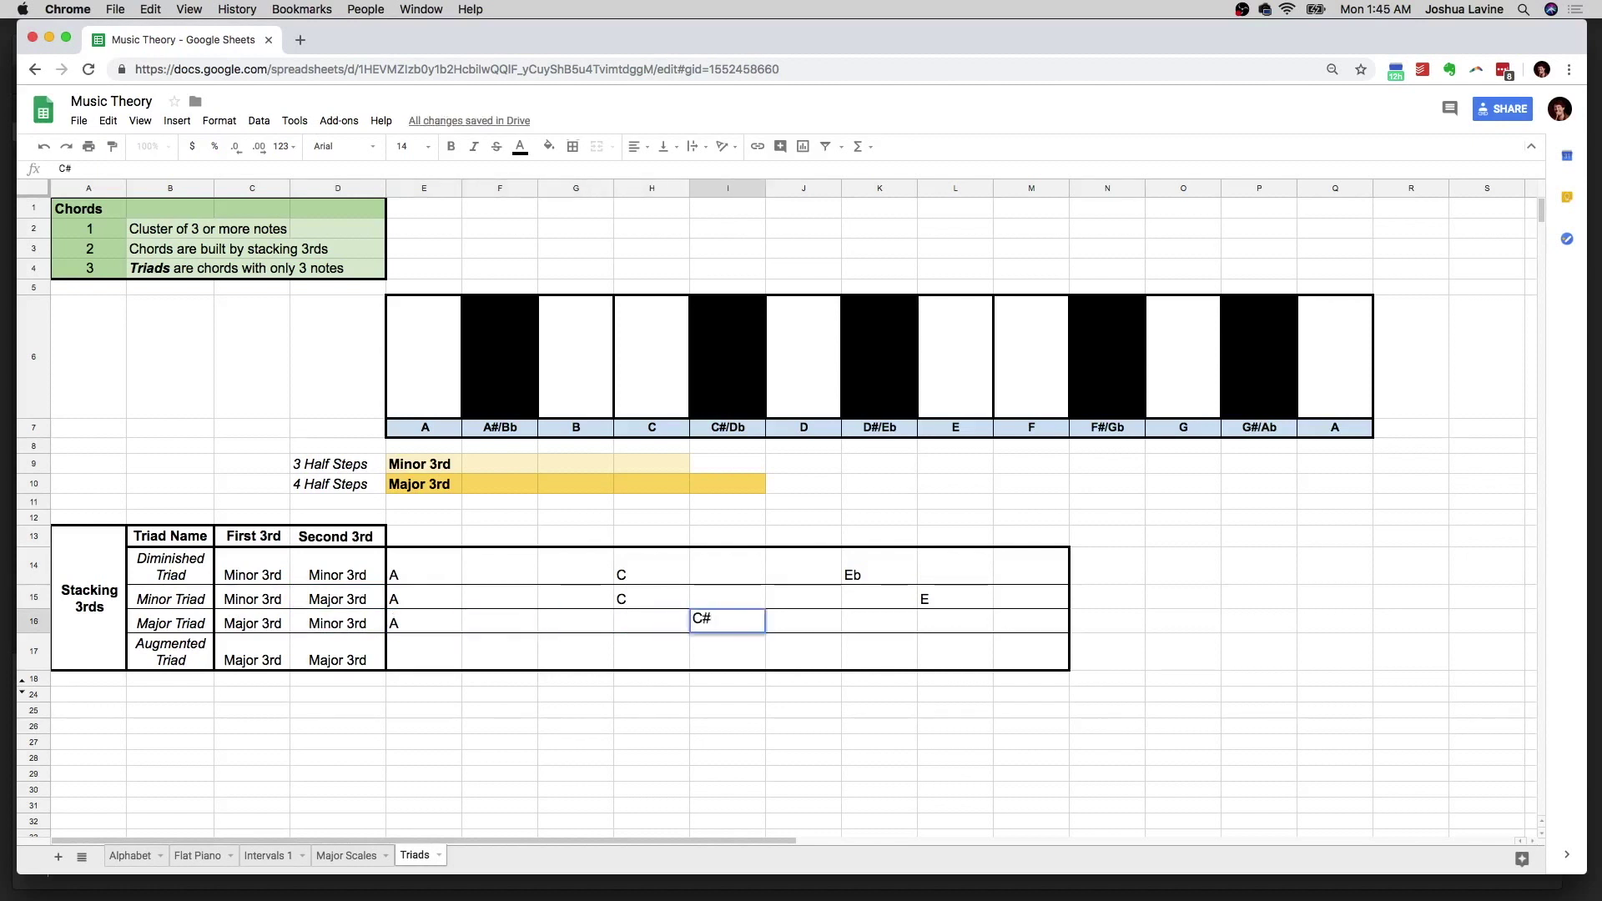
key("Return")
key("Up")
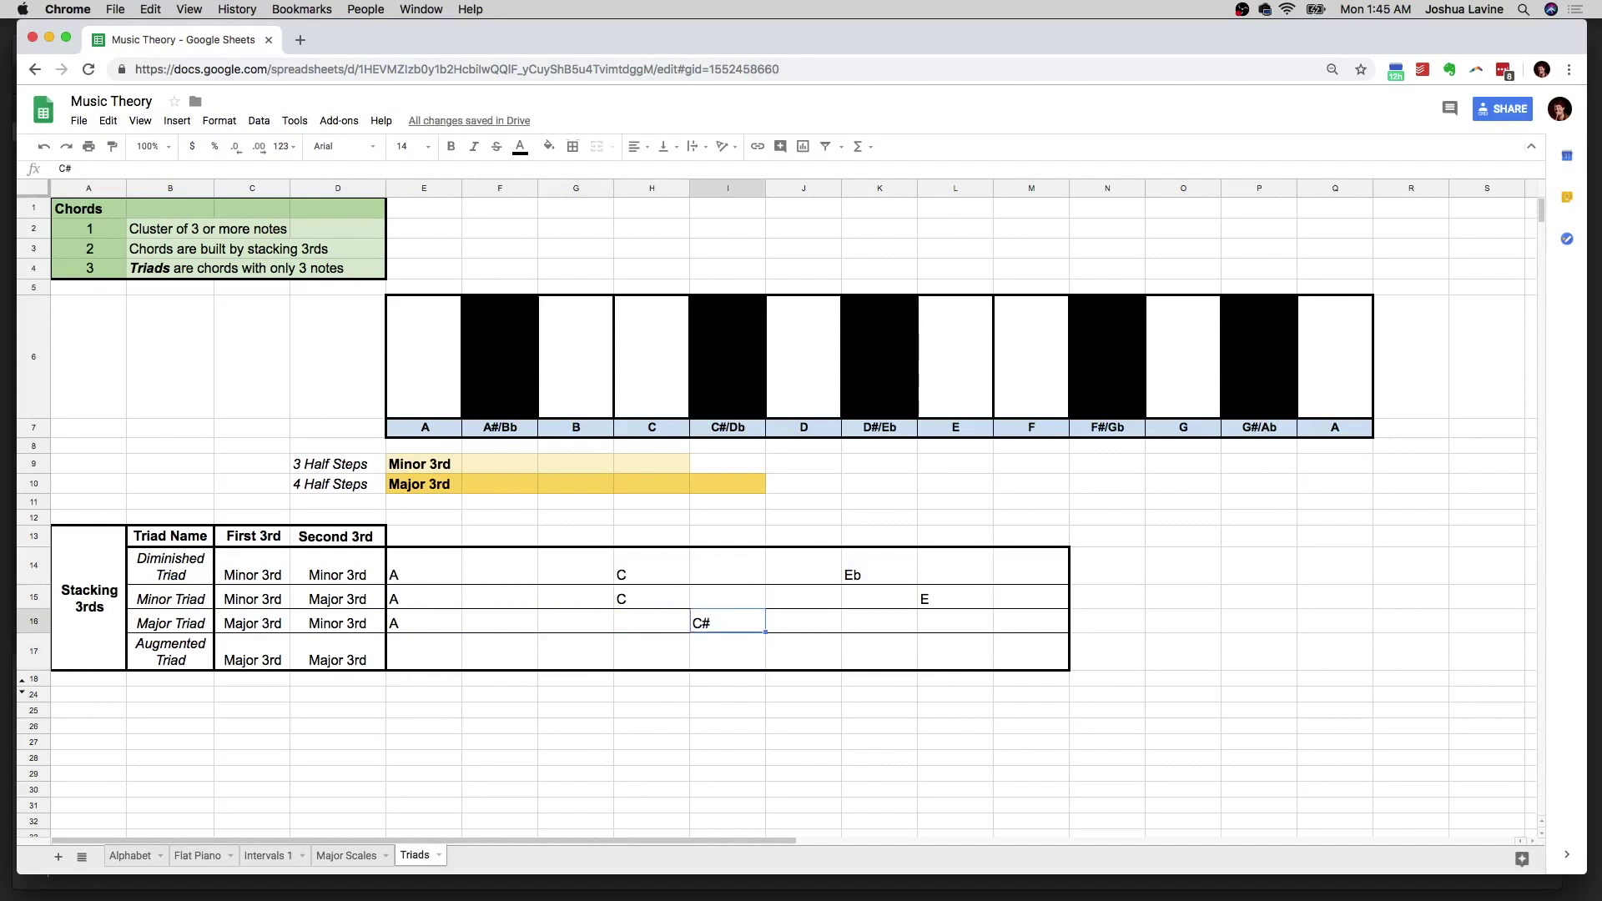
key("Right")
key("Right")
key("Right")
type("E")
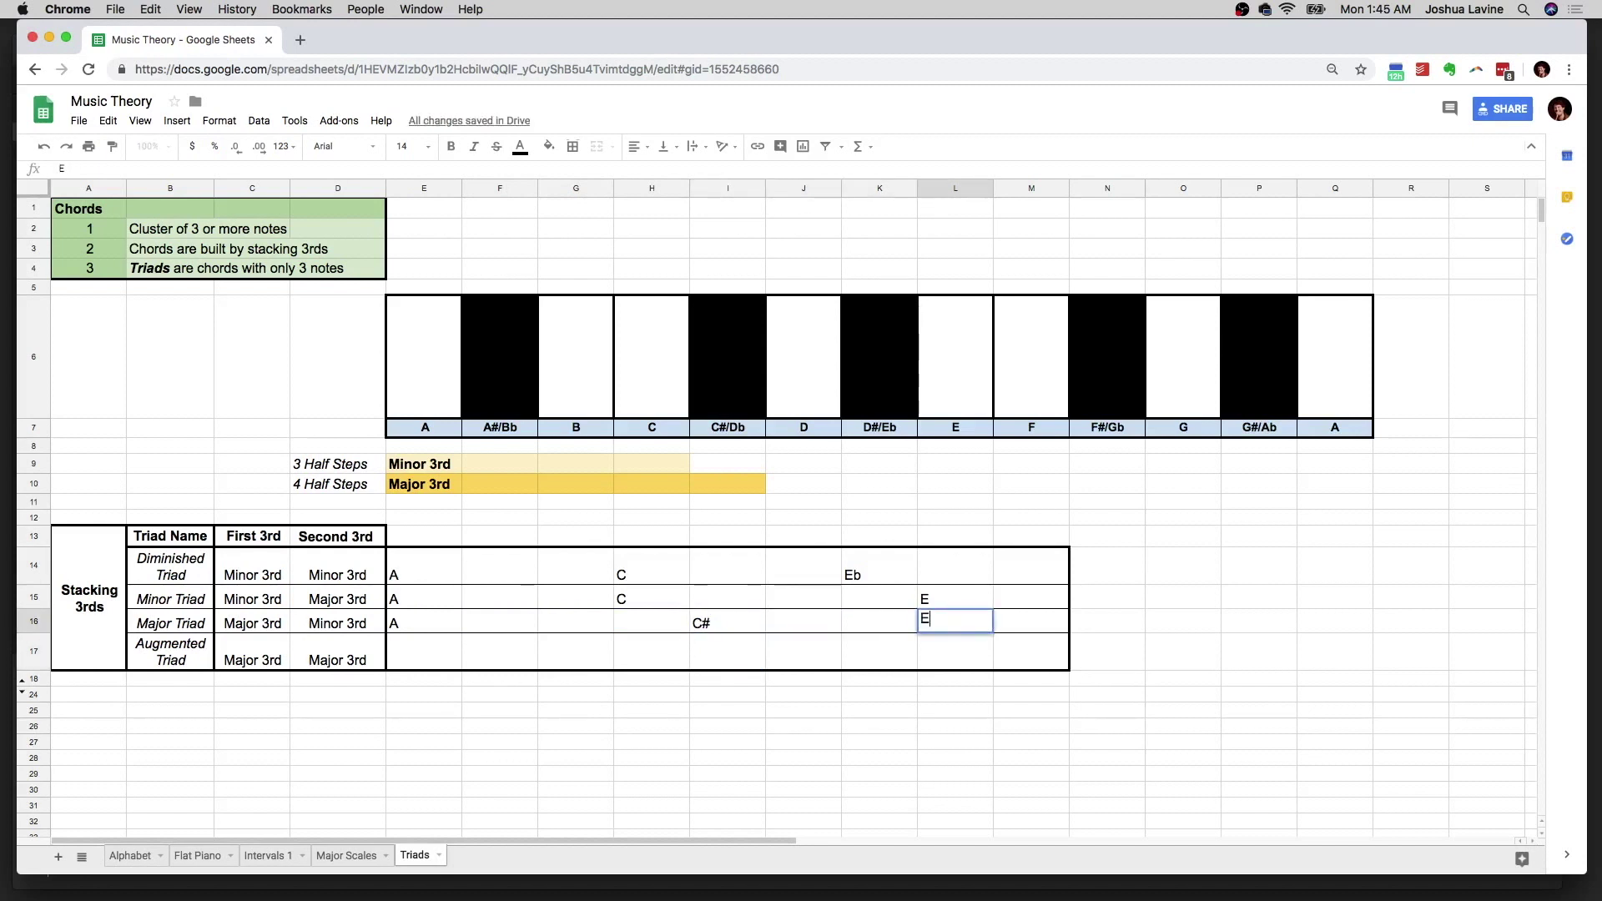
key("Return")
key("Up")
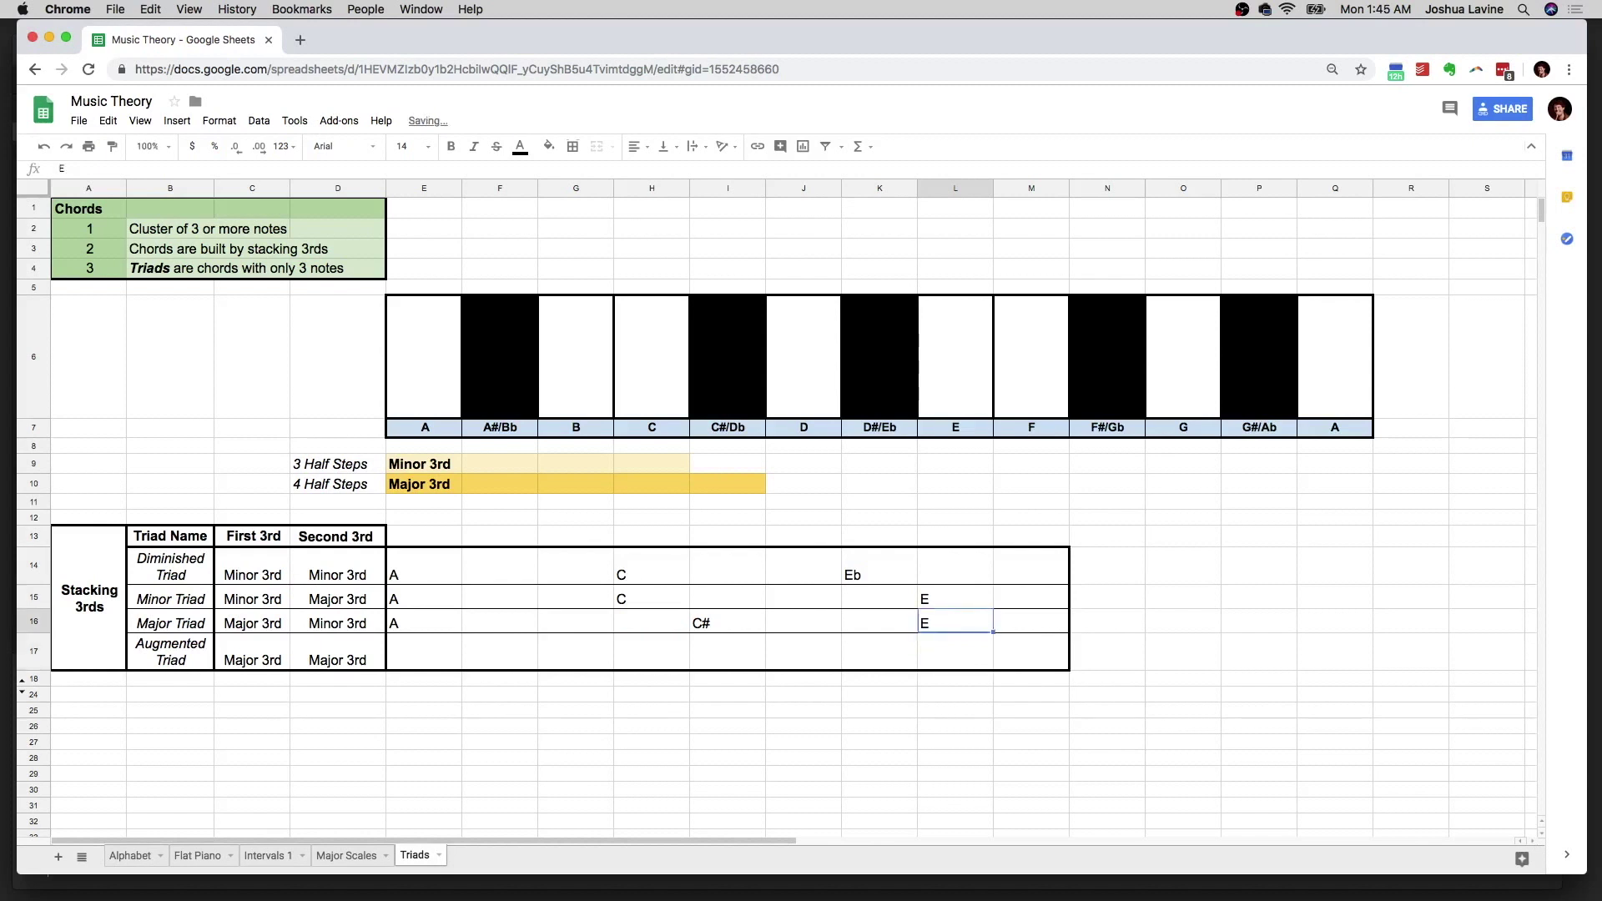
Step: Highlight the major triad's notes from A through E, then move to the Augmented Triad row
key("Left")
key("Left")
key("Left")
key("Left")
key("Left")
key("Left")
key("Left")
key("shift+Right")
key("shift+Right")
key("shift+Right")
key("shift+Right")
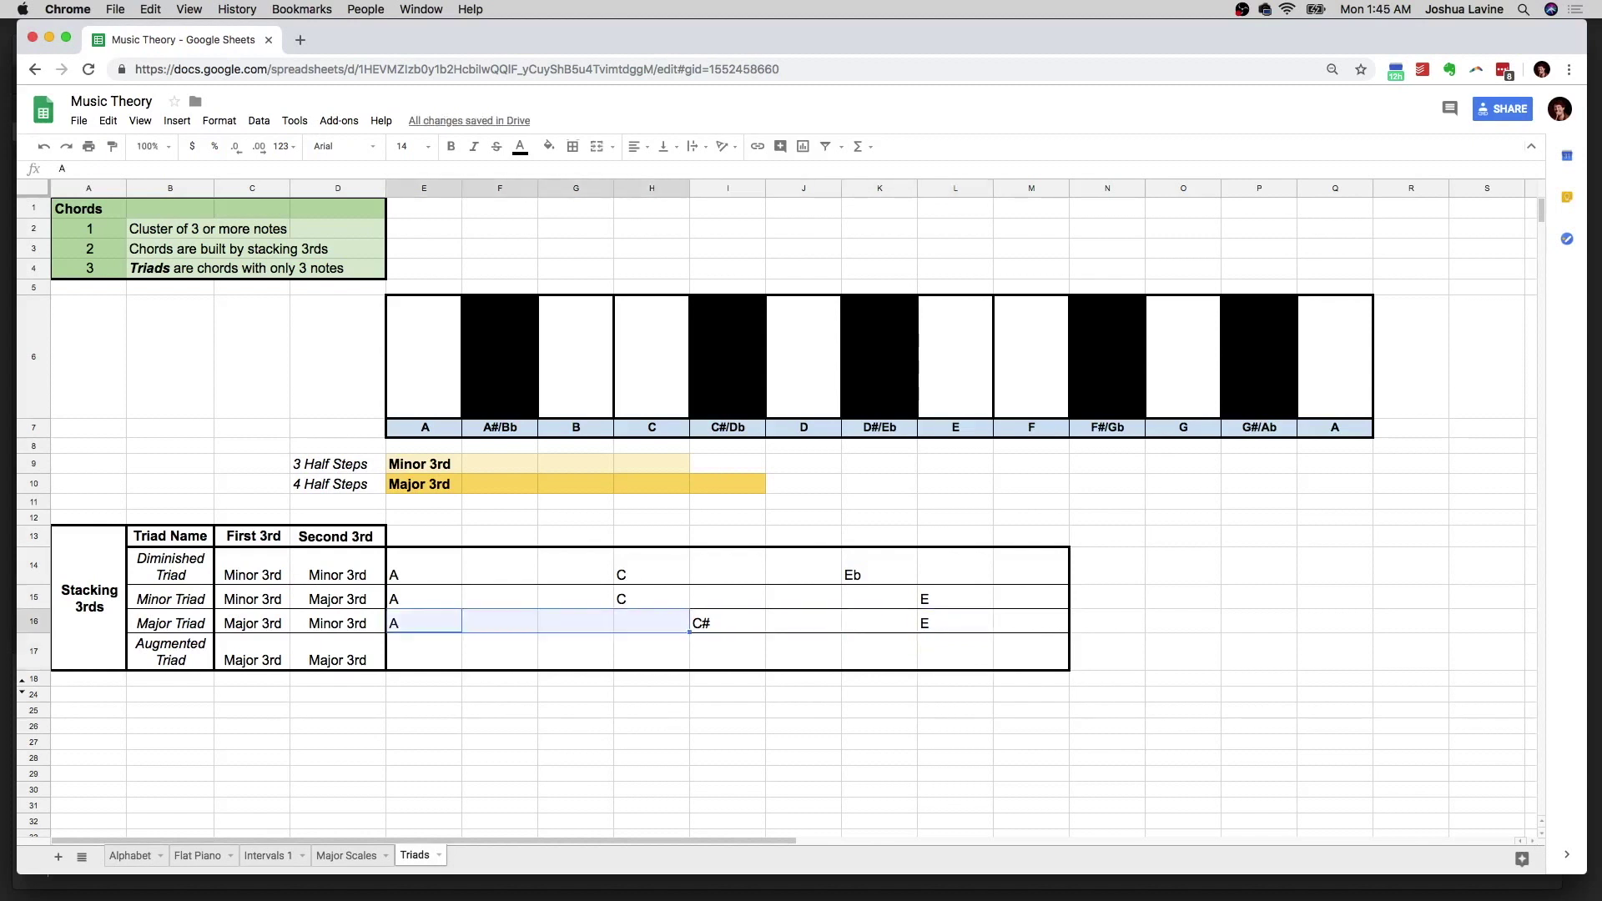
key("Right")
key("Right")
key("Right")
key("Right")
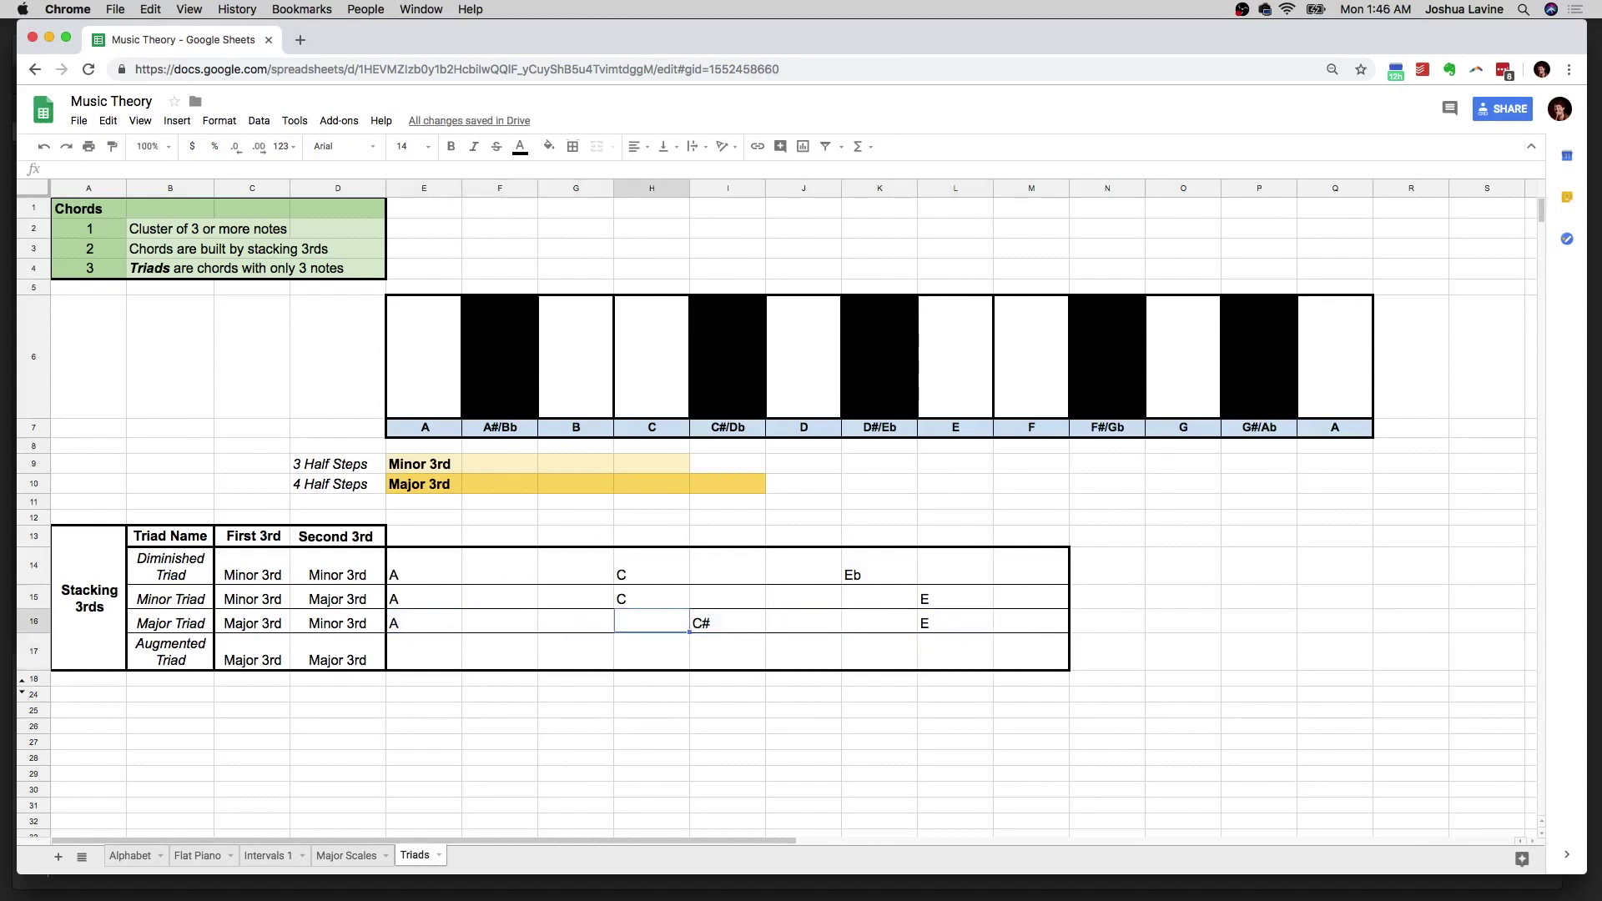
key("shift+Right")
key("shift+Right")
key("shift+Right")
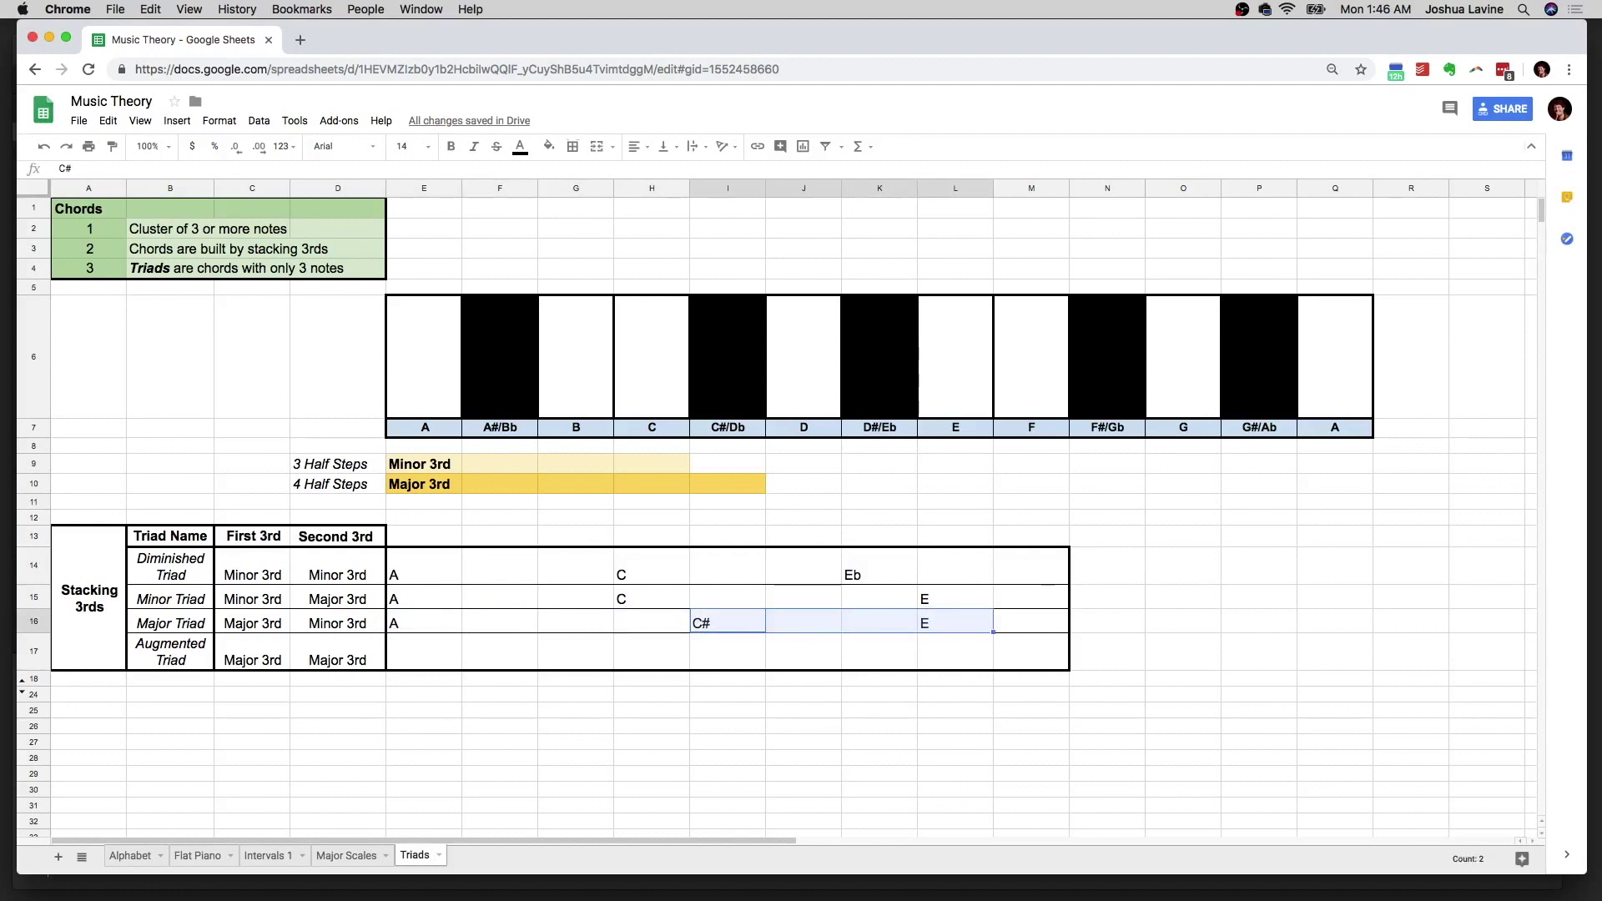
key("Down")
key("Left")
key("Left")
key("Left")
key("Left")
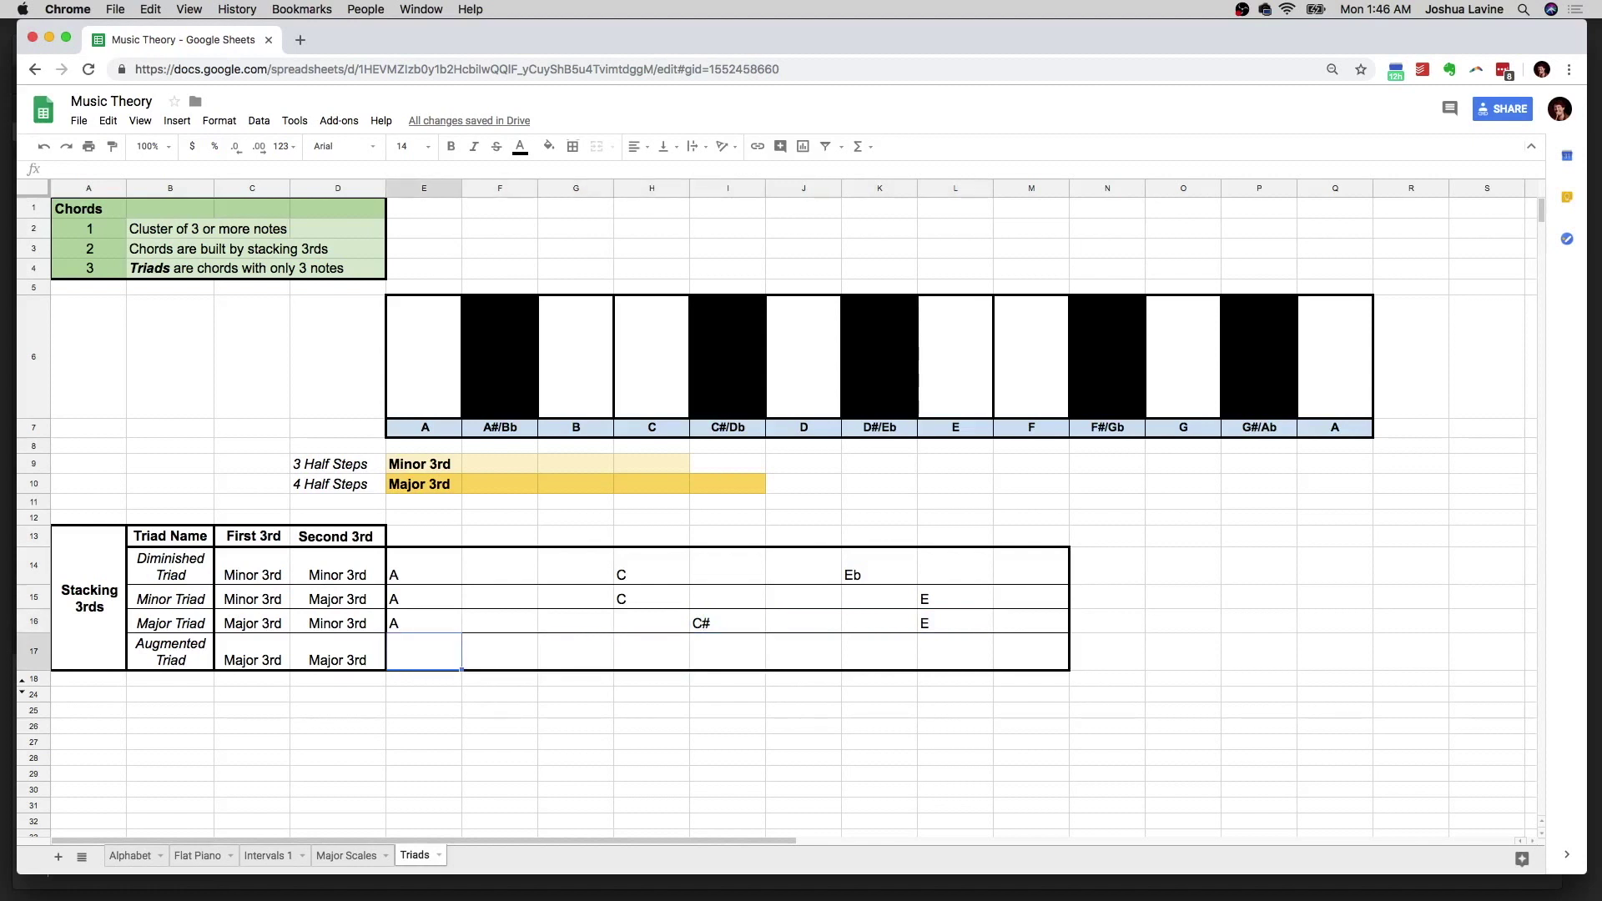
Step: Enter A, C# and F across the Augmented Triad row, correcting a mistyped EF to F
type("A")
key("Tab")
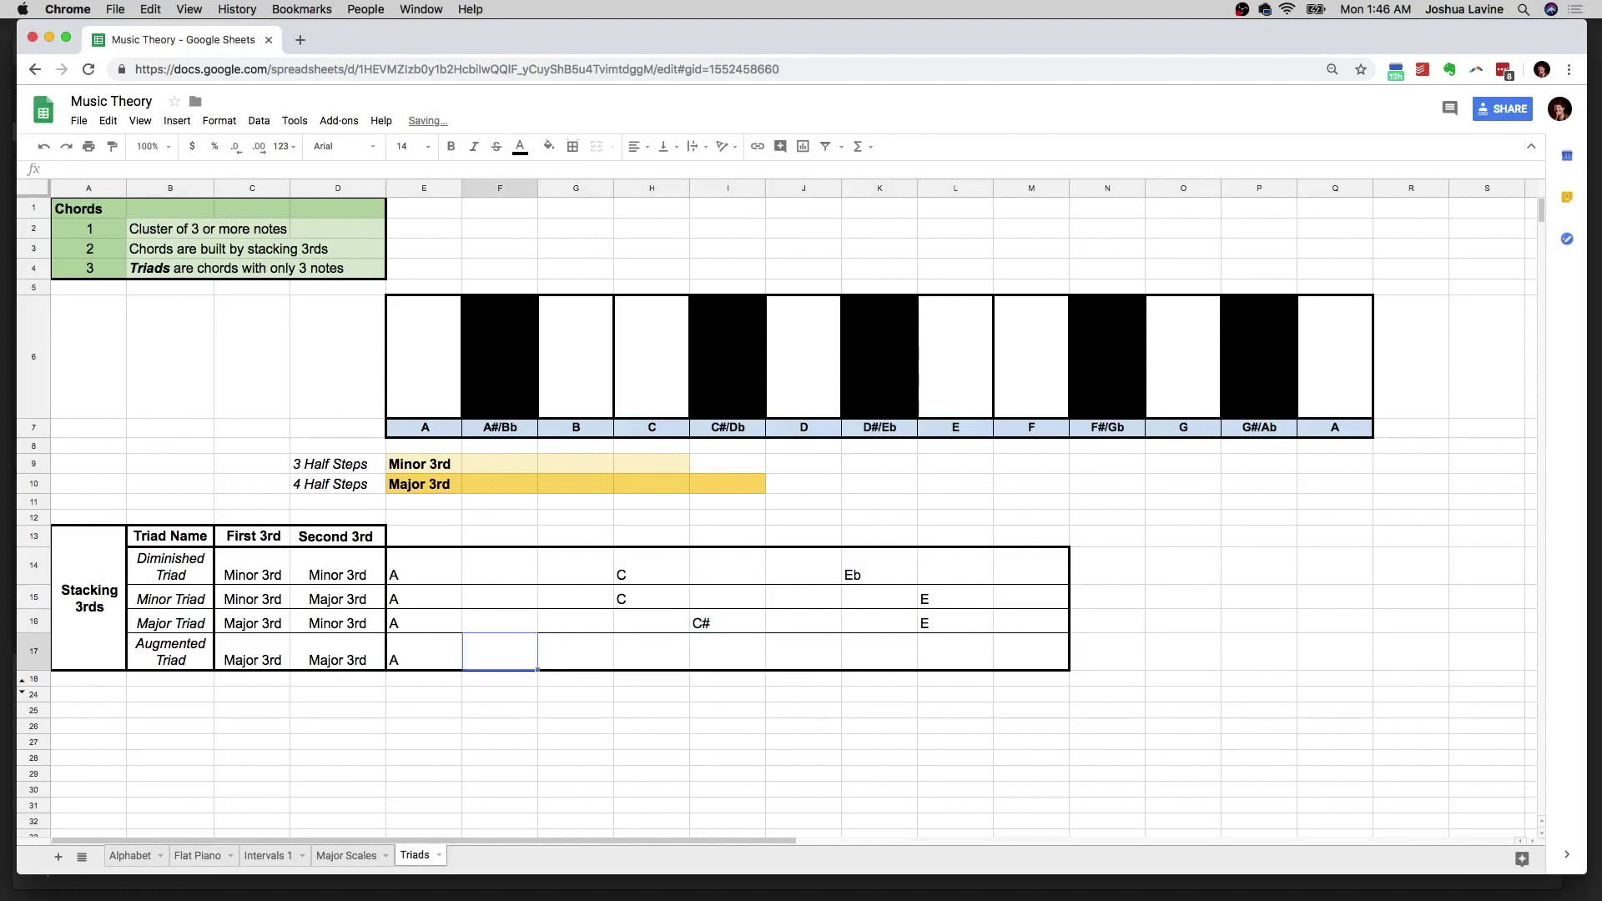
key("Right")
key("Right")
key("Right")
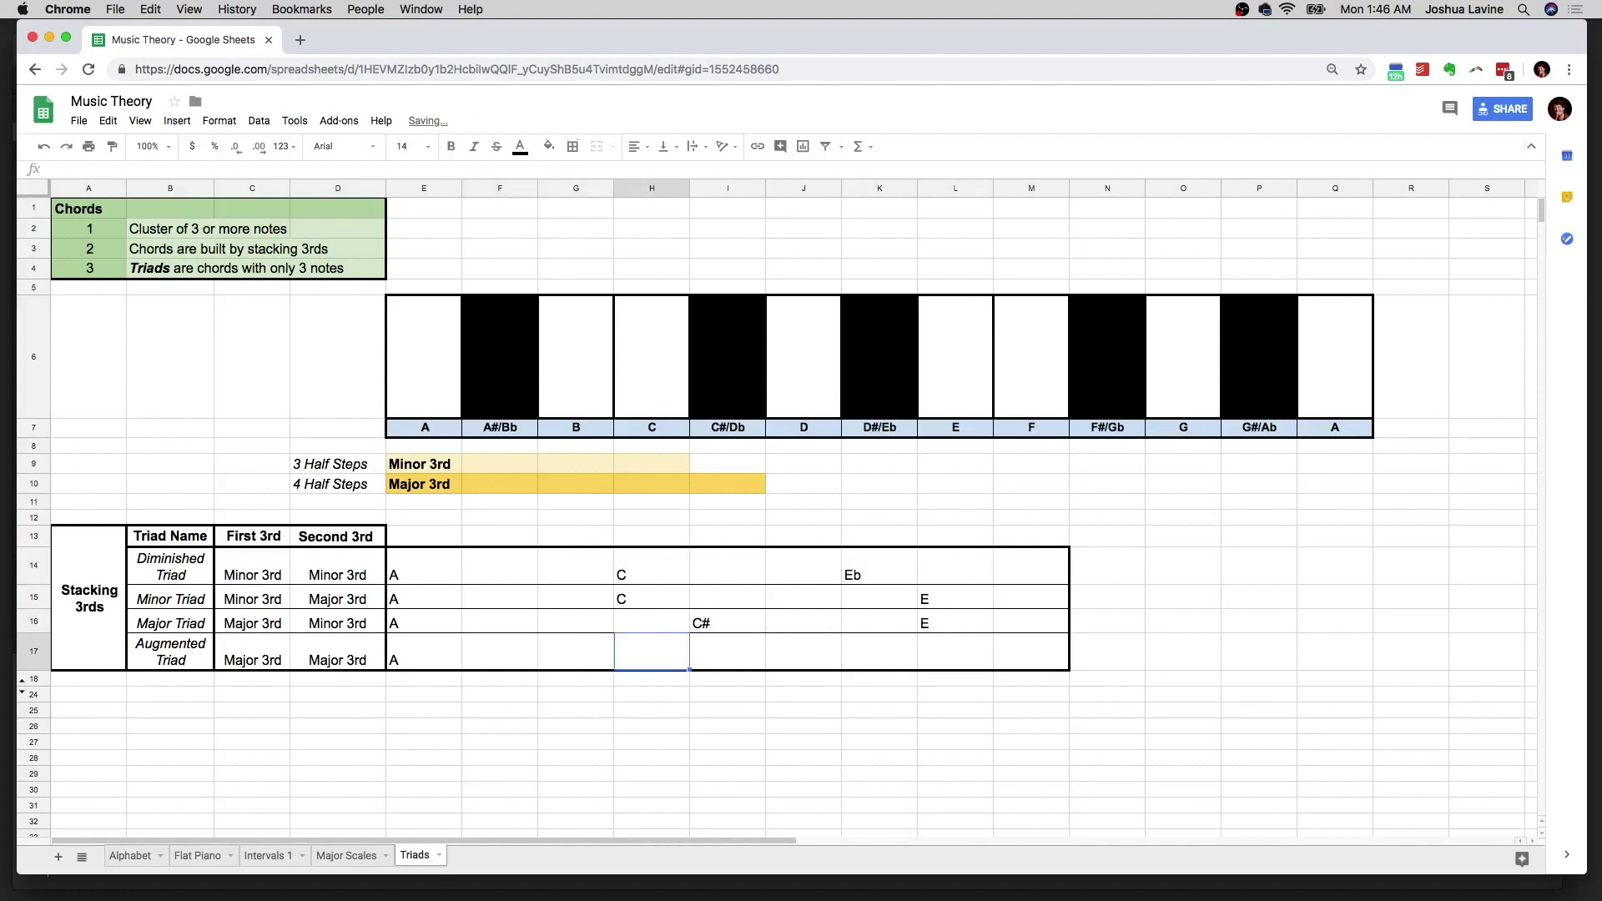
type("C#")
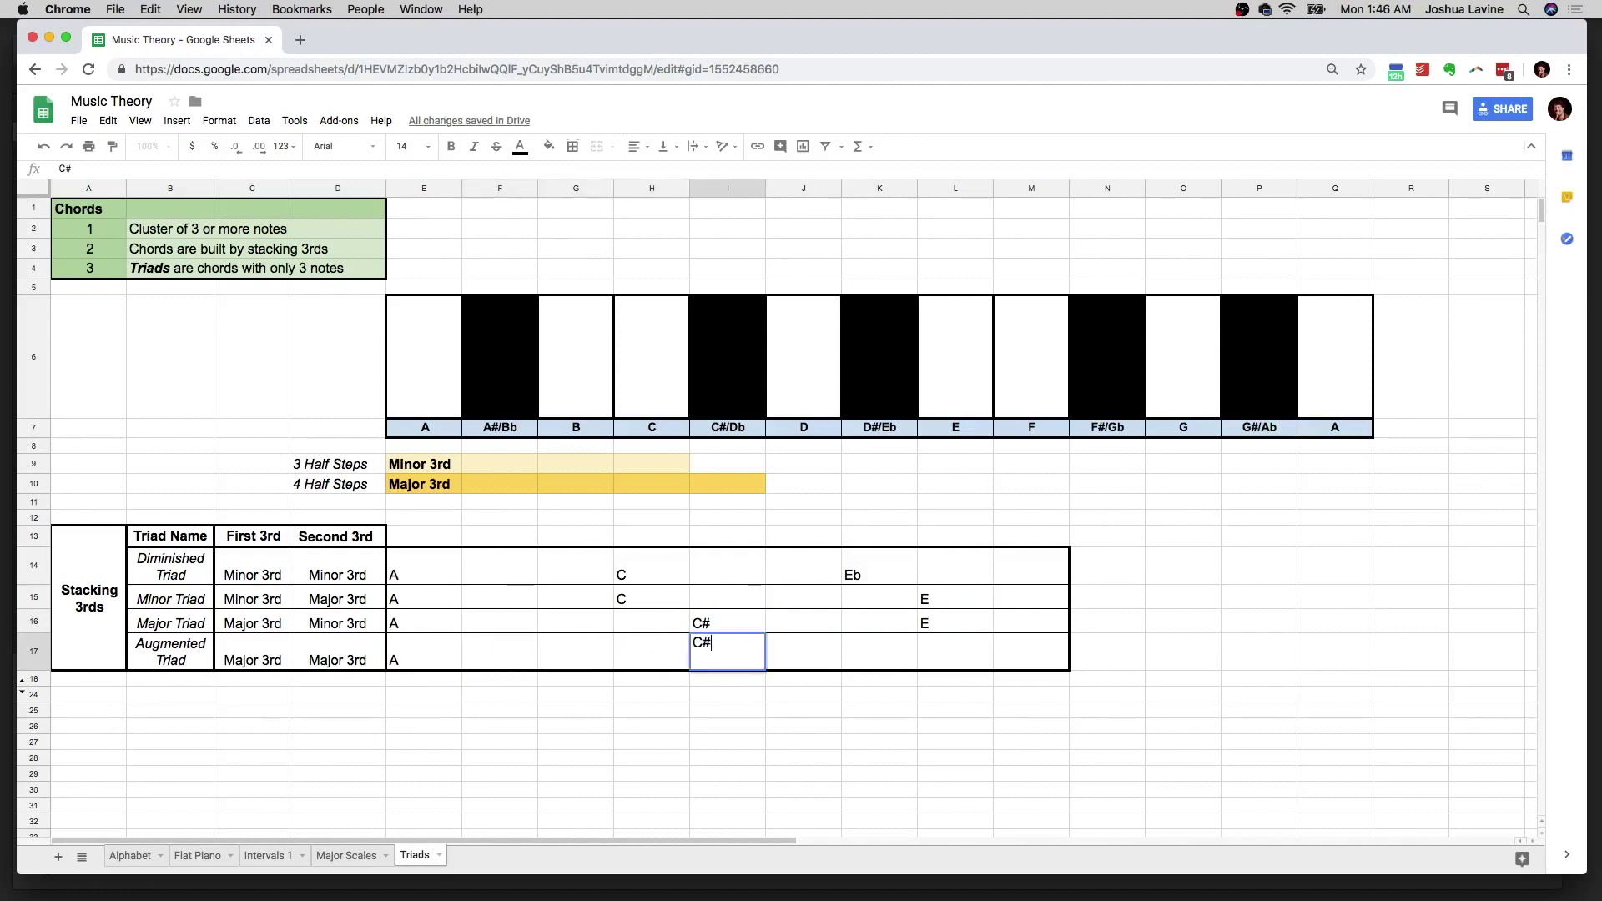
key("Left")
key("Left")
key("Left")
key("Right")
key("Right")
key("Right")
key("Right")
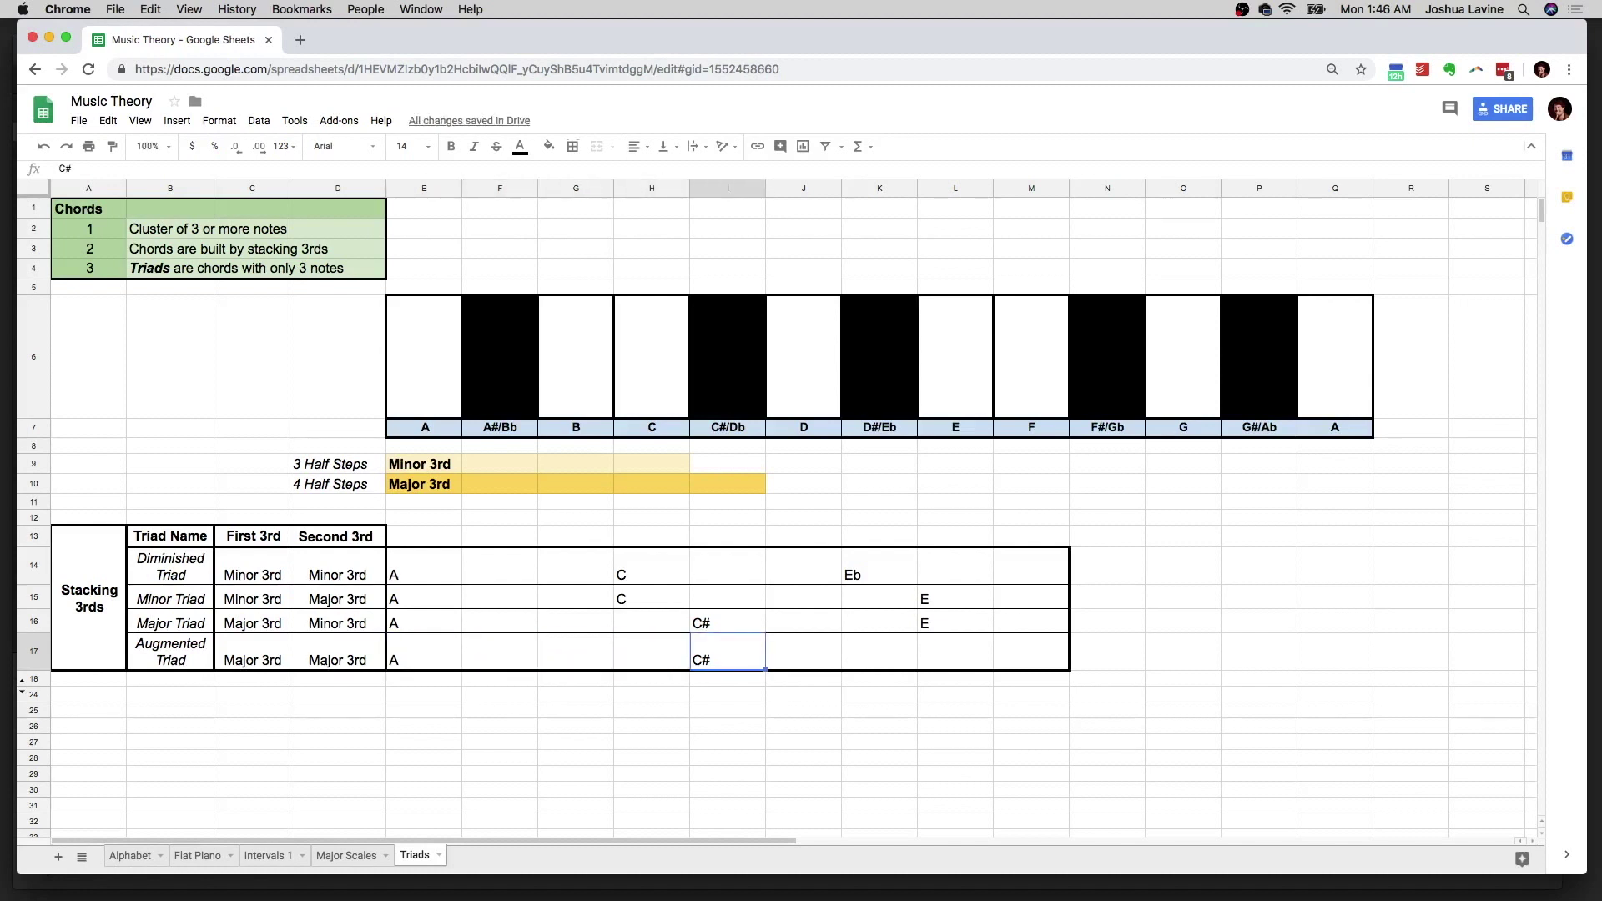
key("Right")
key("Right")
key("Right")
key("Right")
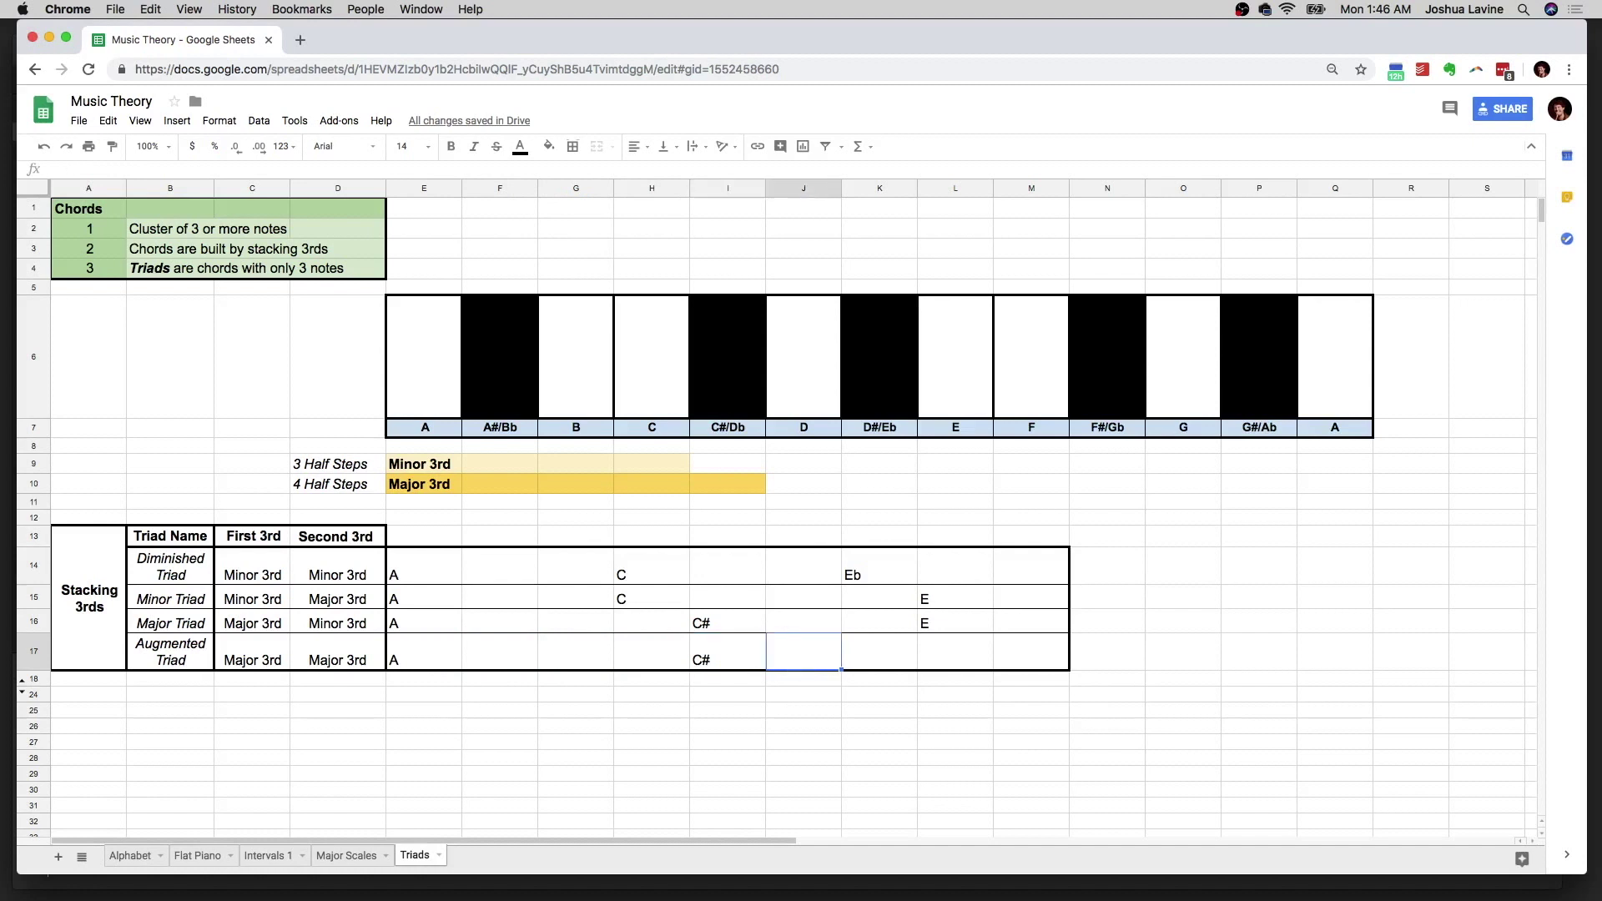
type("EF")
key("BackSpace")
key("BackSpace")
type("F")
key("Return")
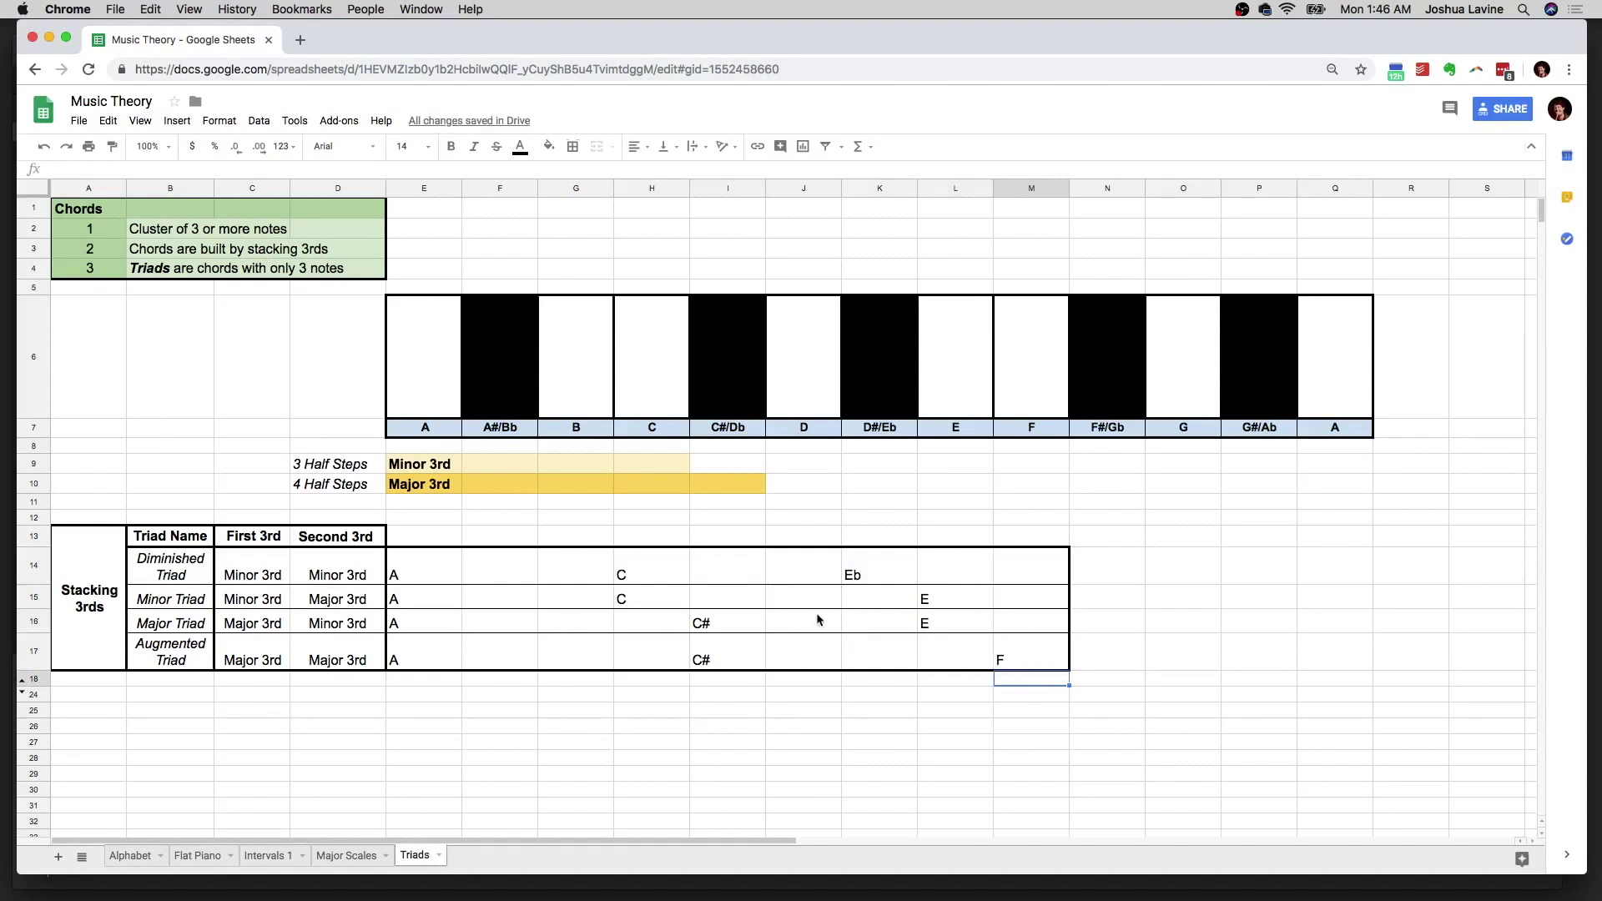
left_click(411, 575)
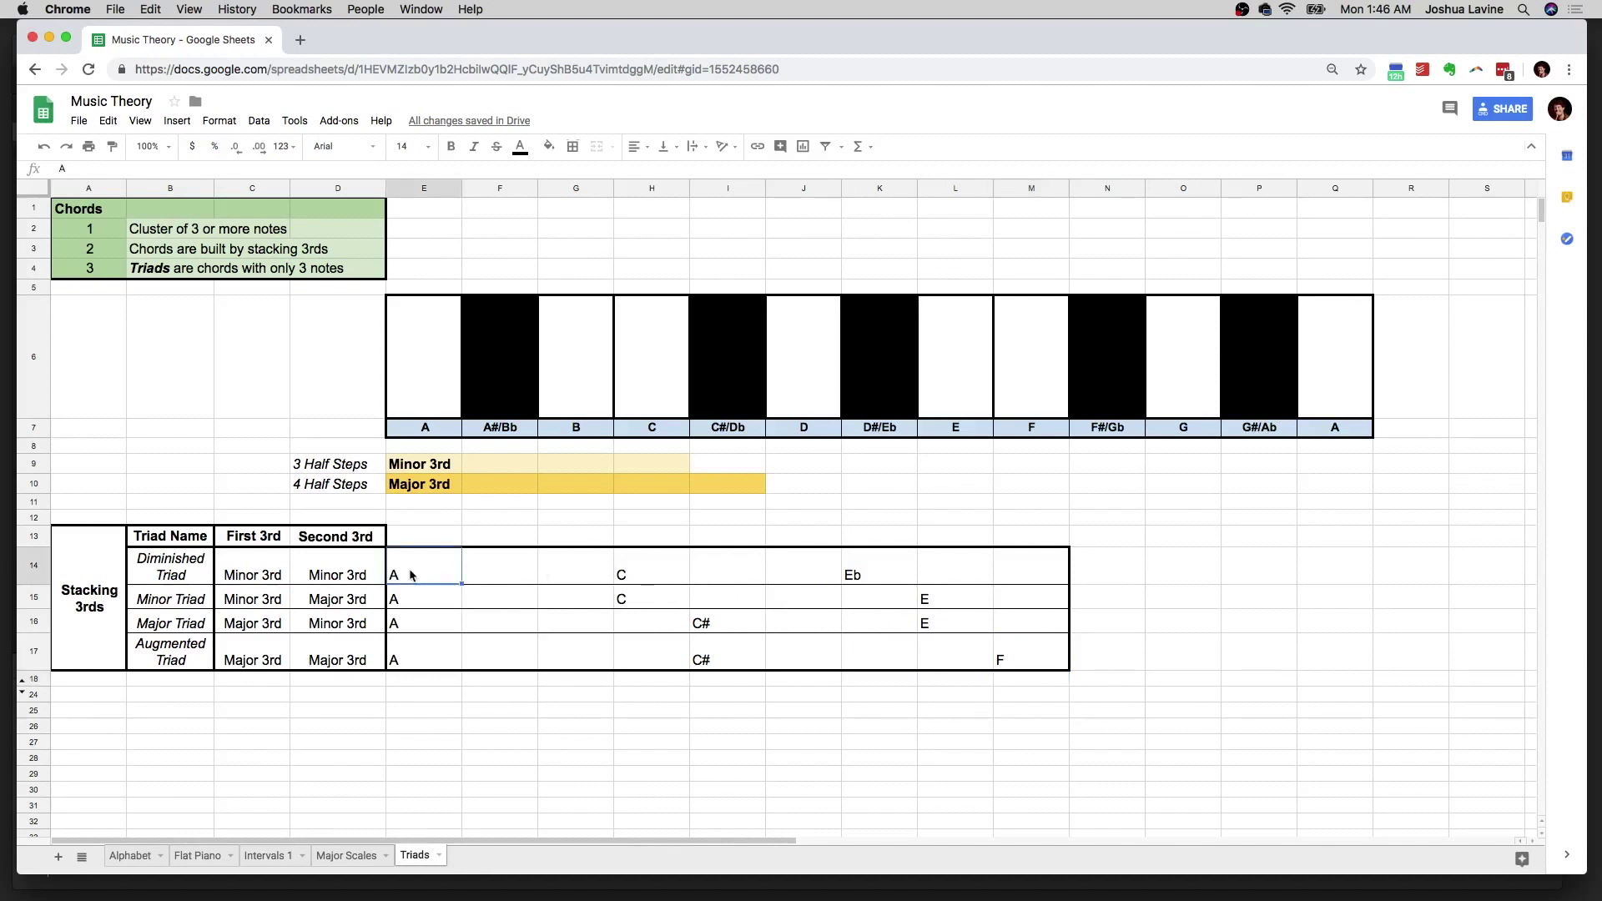
Step: Select the diminished triad's minor thirds and the Diminished, Minor and Major triad names
left_click_drag(271, 574, 315, 580)
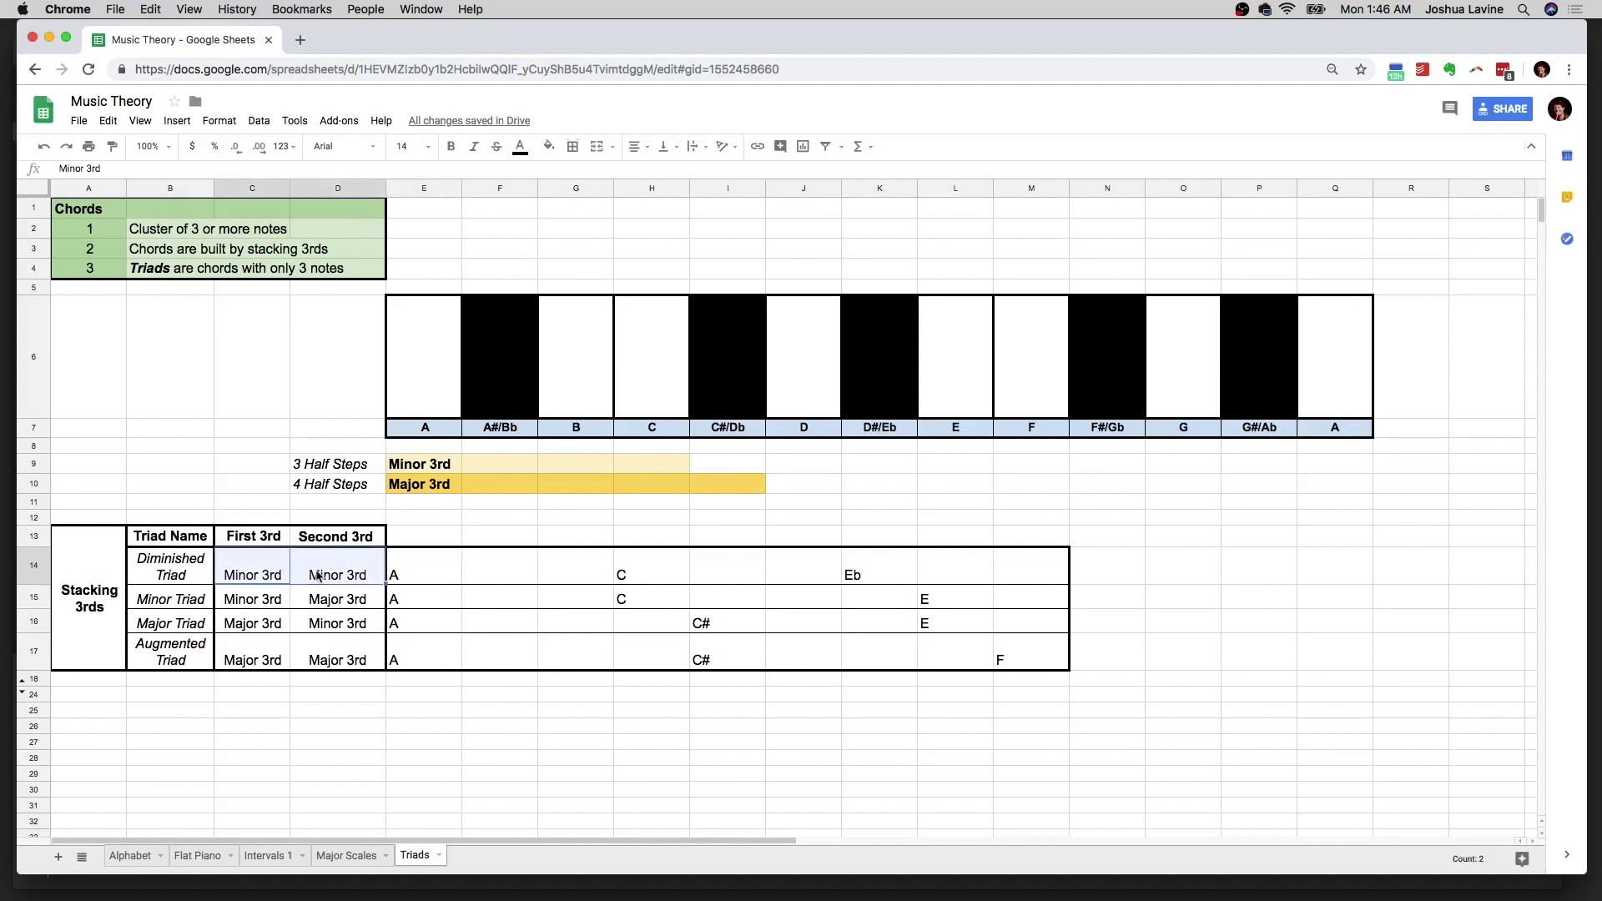
left_click(415, 578)
left_click_drag(183, 576, 183, 652)
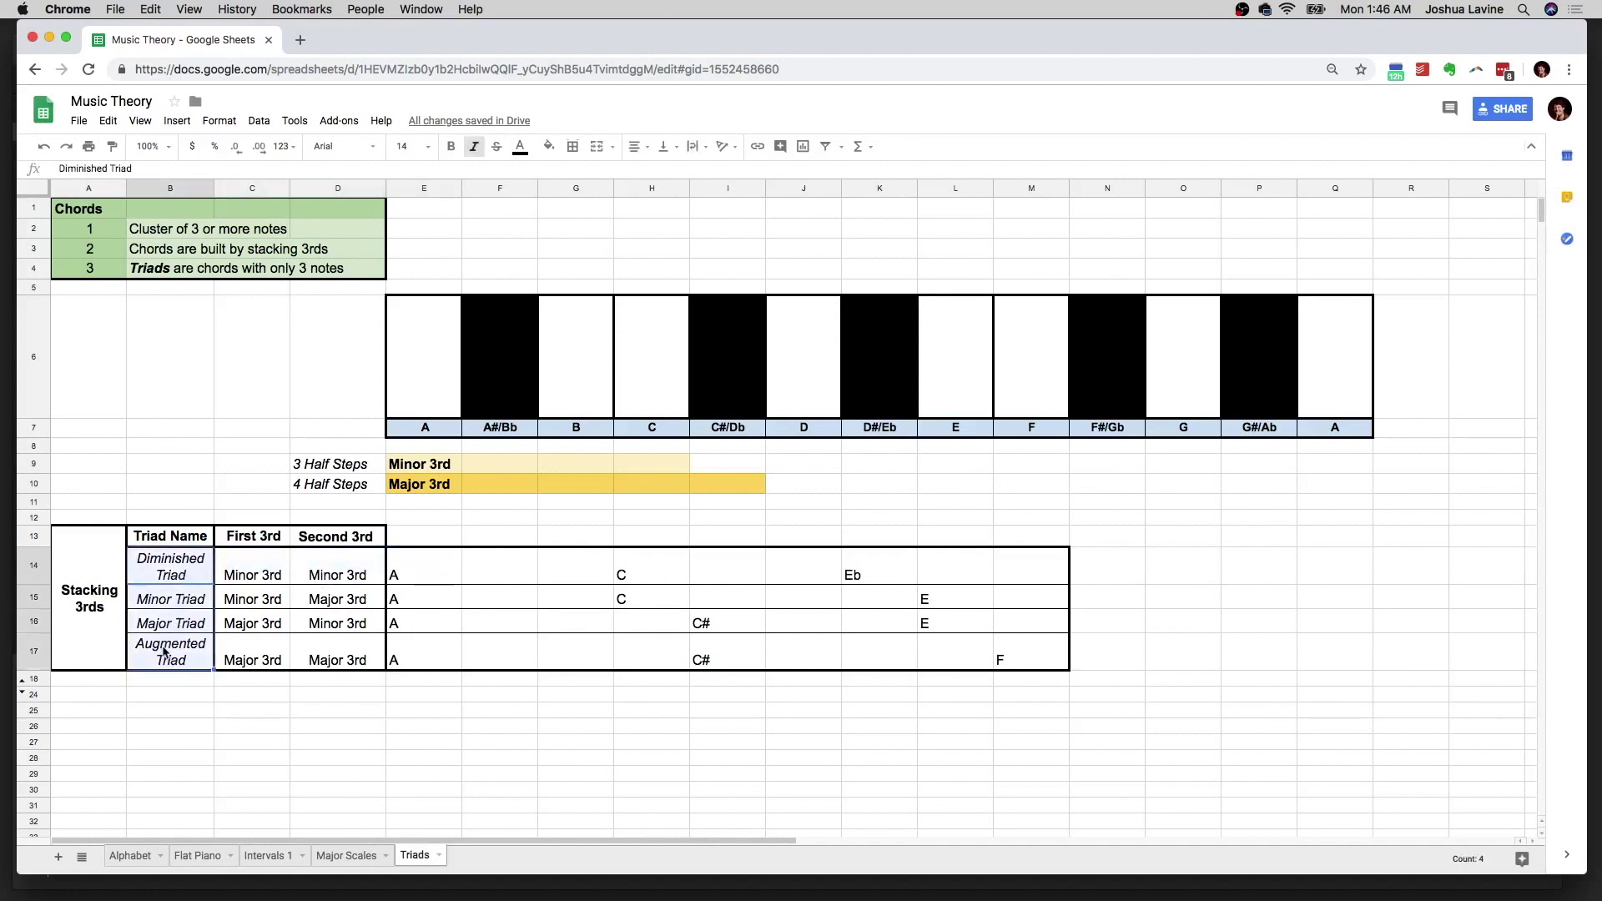
Step: Unhide rows 19–23 and move the second Stacking 3rds table to start at F19
left_click(22, 691)
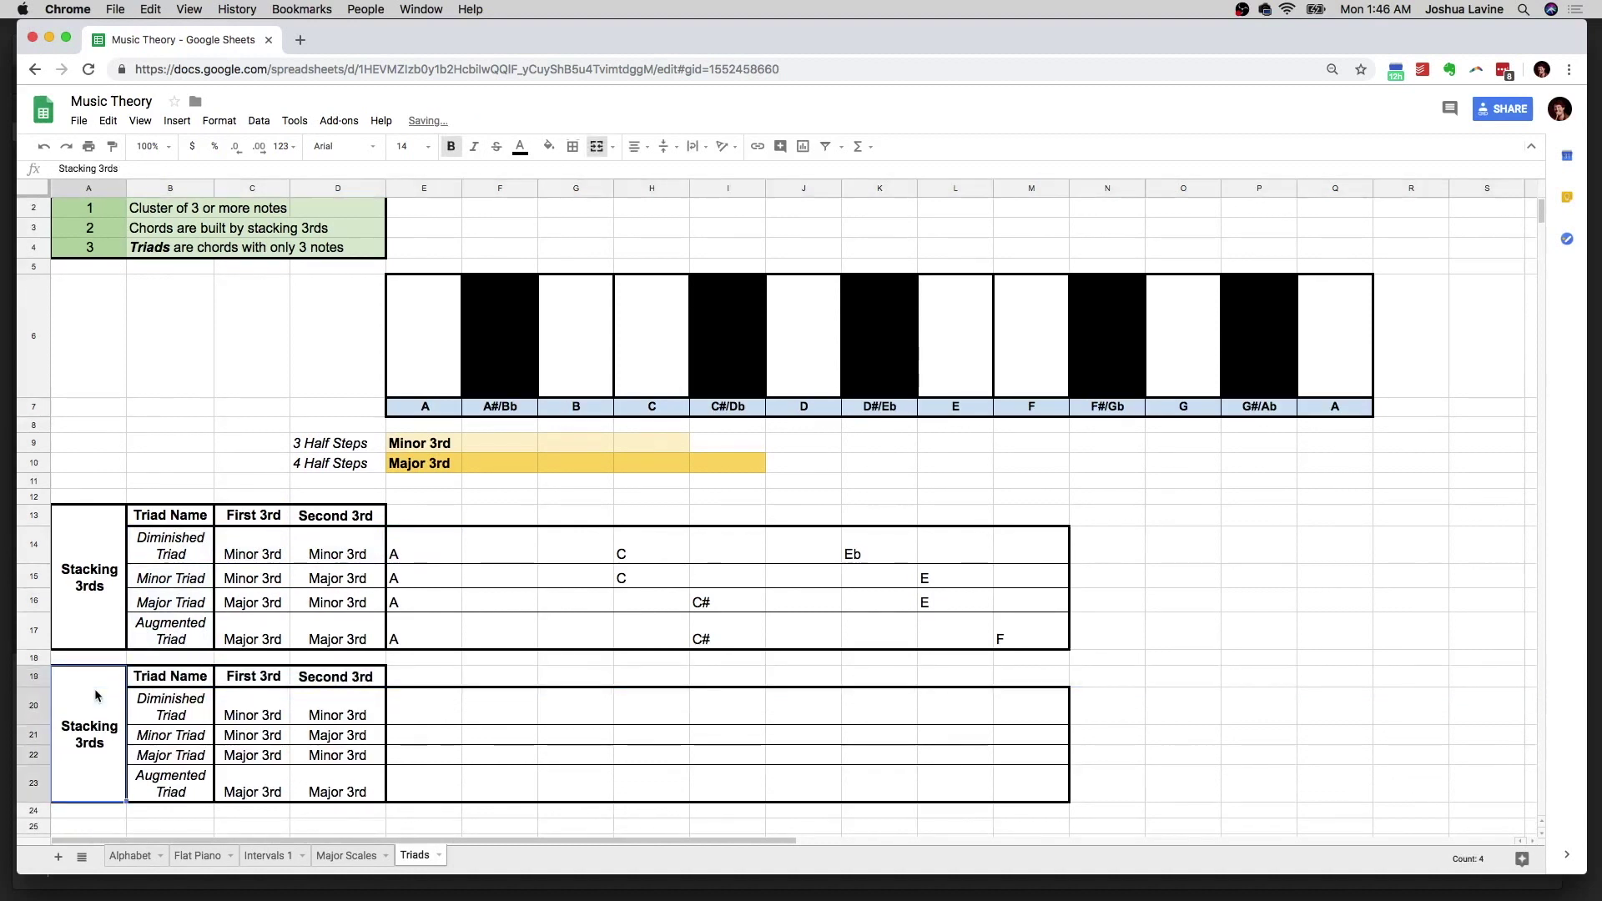
scroll(347, 721, "down", 1)
left_click(1006, 795, "shift")
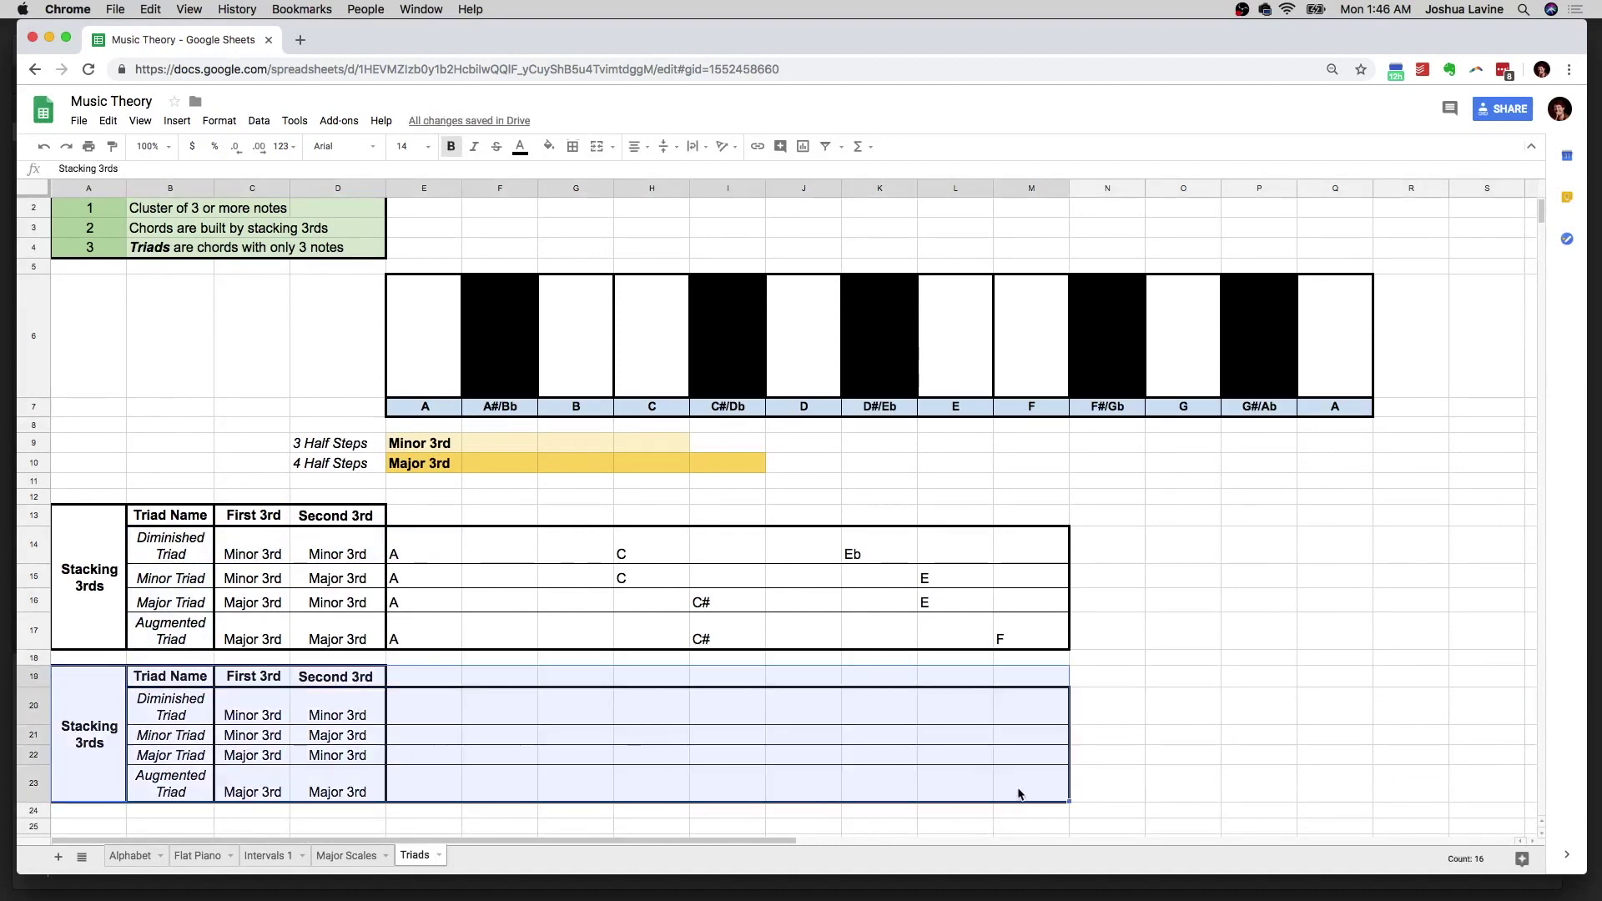
key("ctrl+c")
left_click(526, 679)
key("ctrl+v")
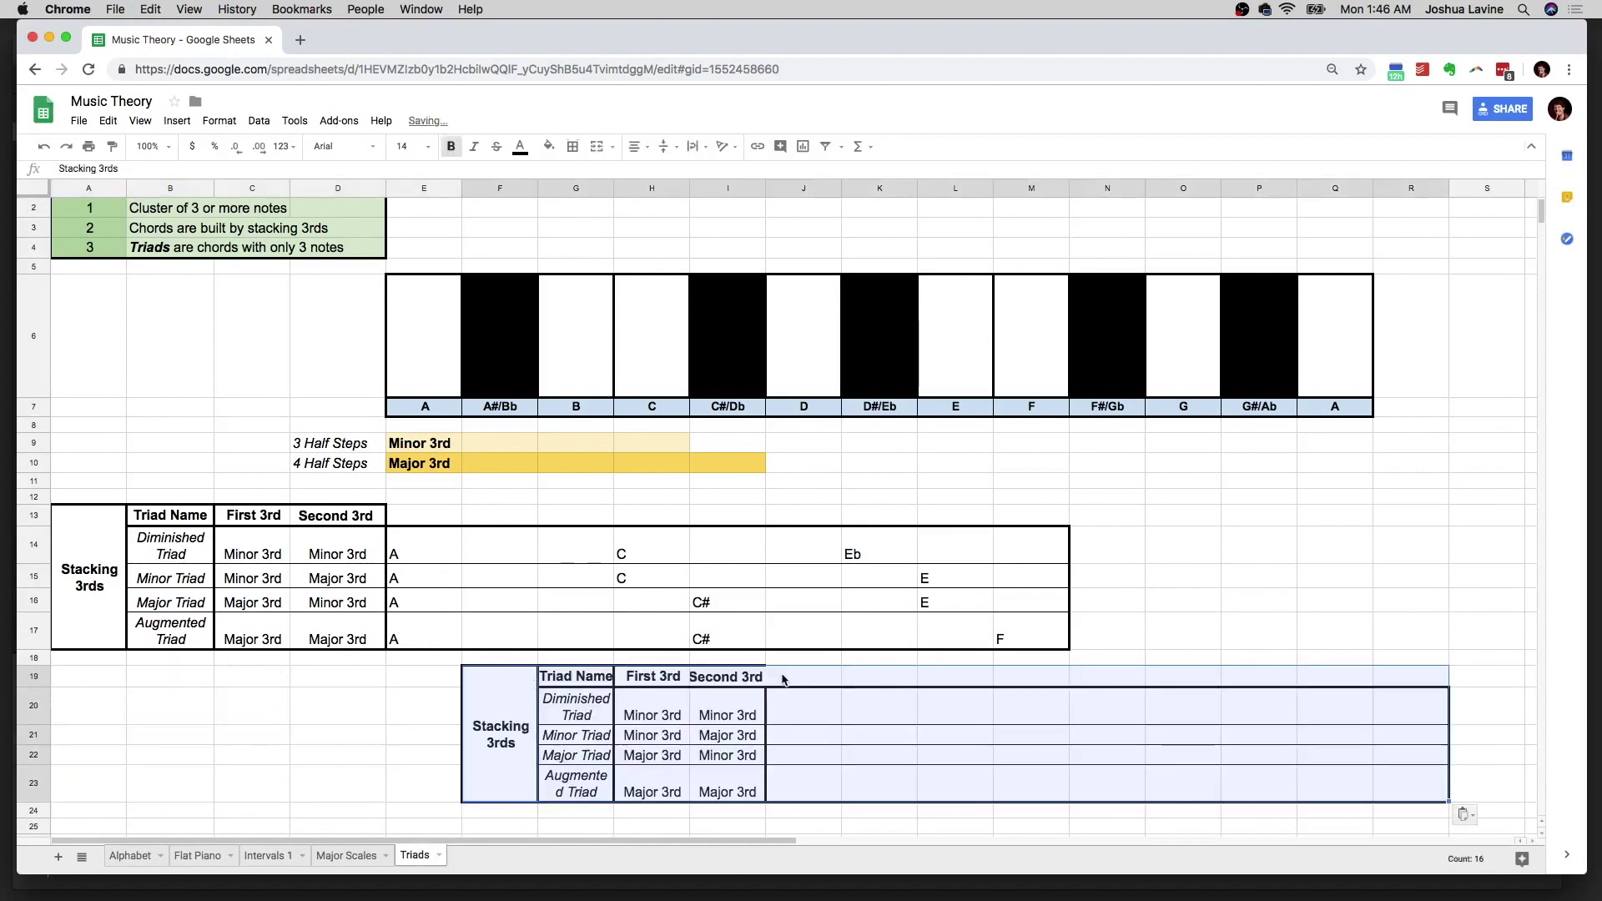
left_click(782, 678)
left_click_drag(781, 678, 1277, 679)
left_click(758, 680)
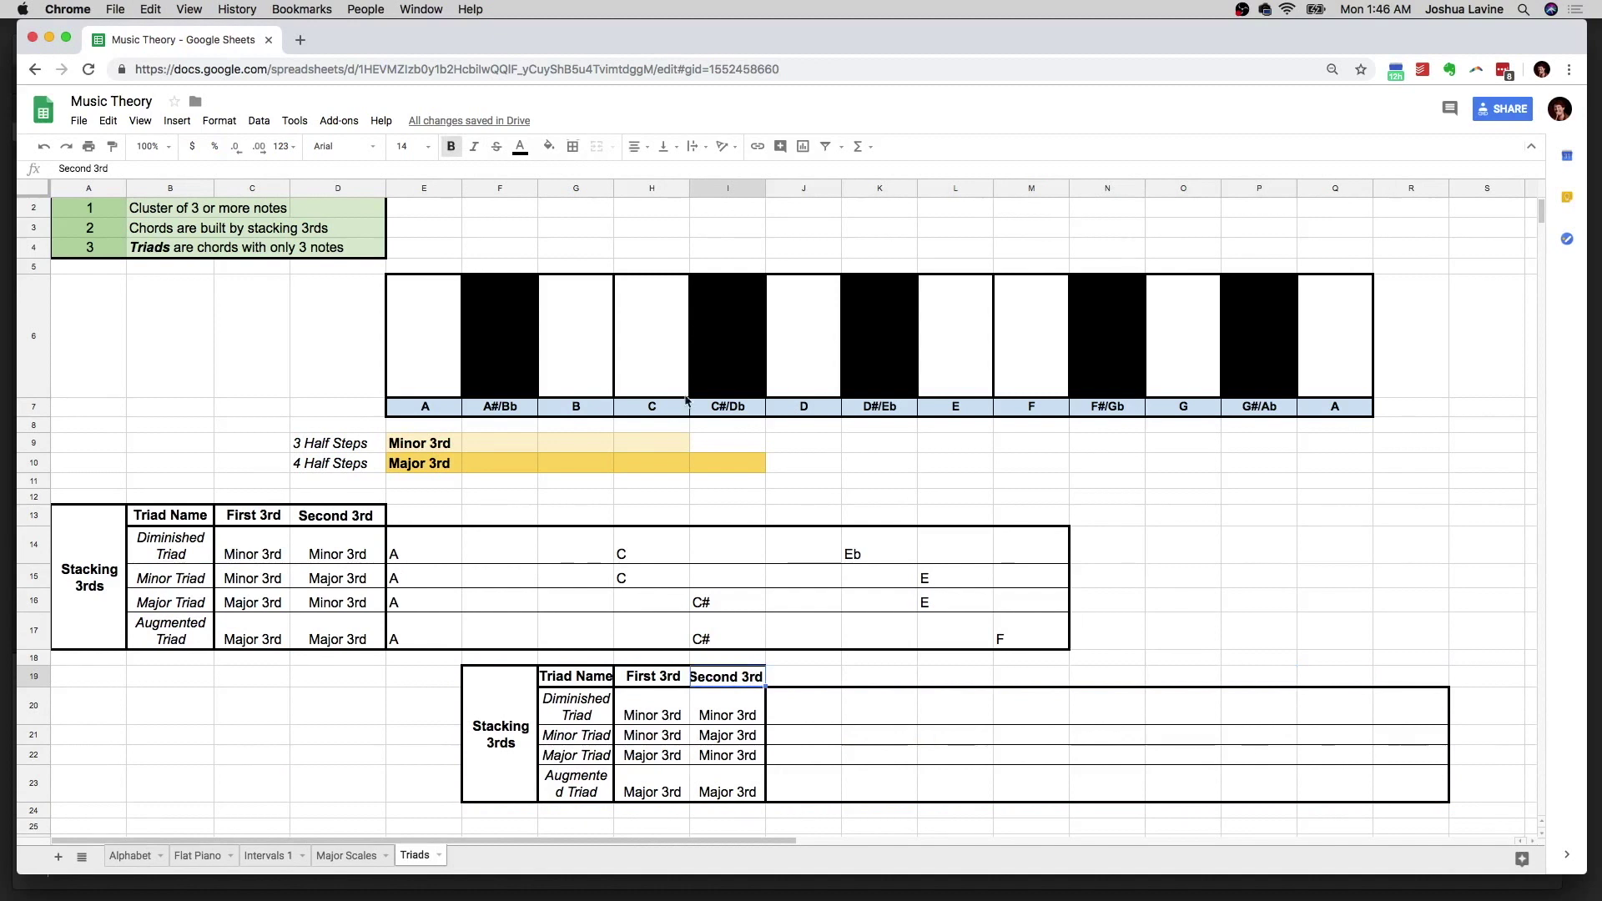
Step: Enter D as the root in the lower table's Diminished Triad row
left_click(799, 711)
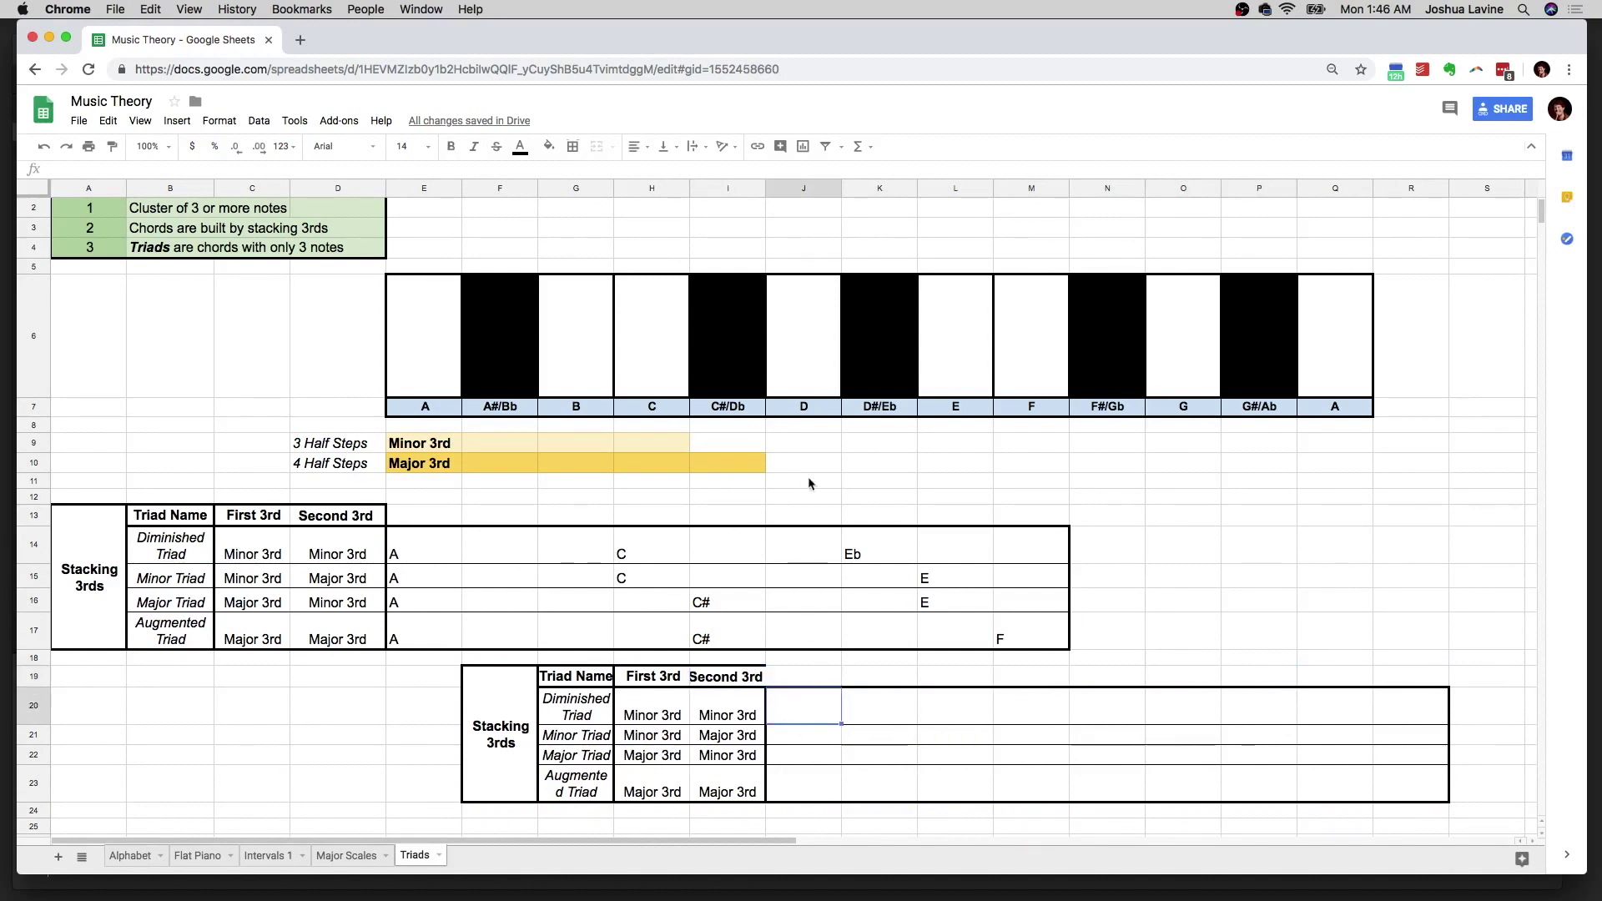
left_click(838, 390)
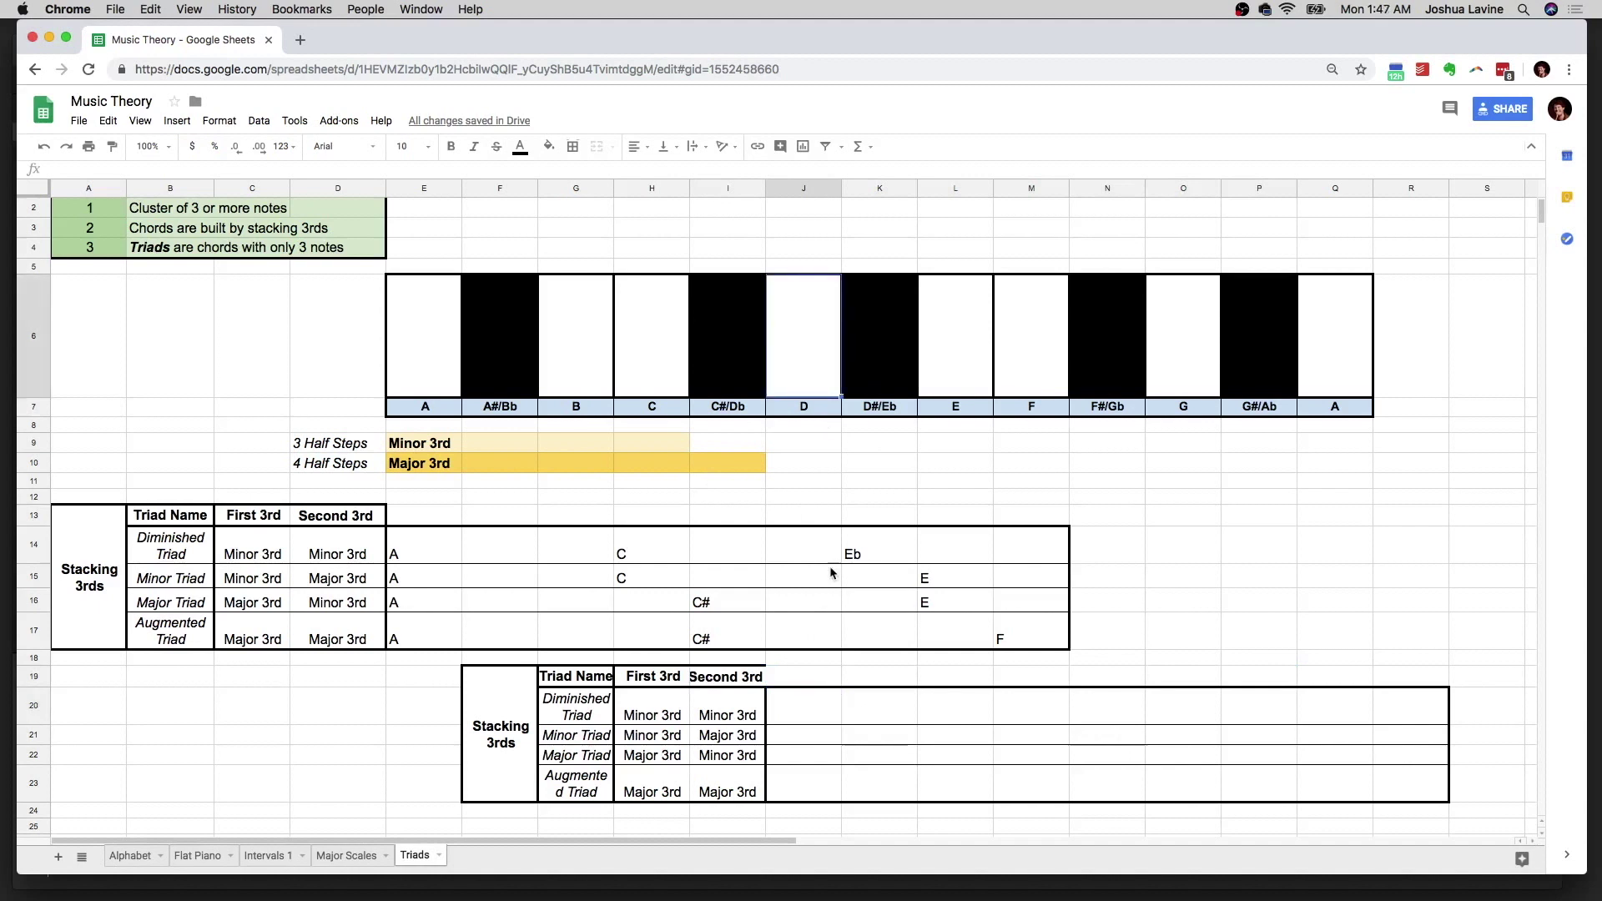
left_click(803, 696)
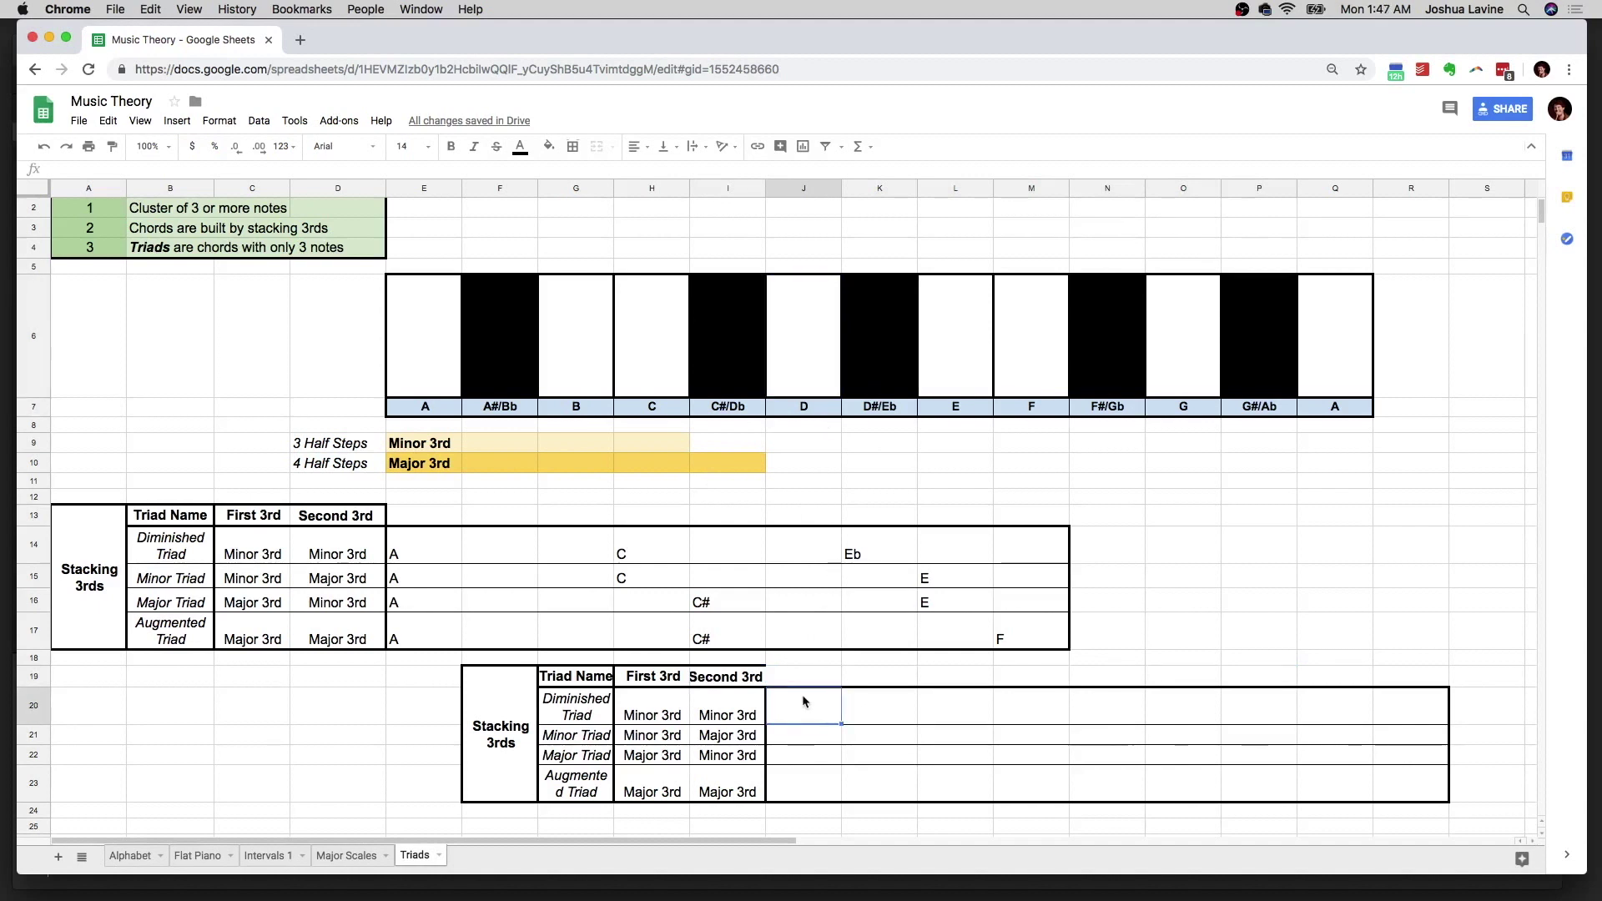
type("D")
key("Tab")
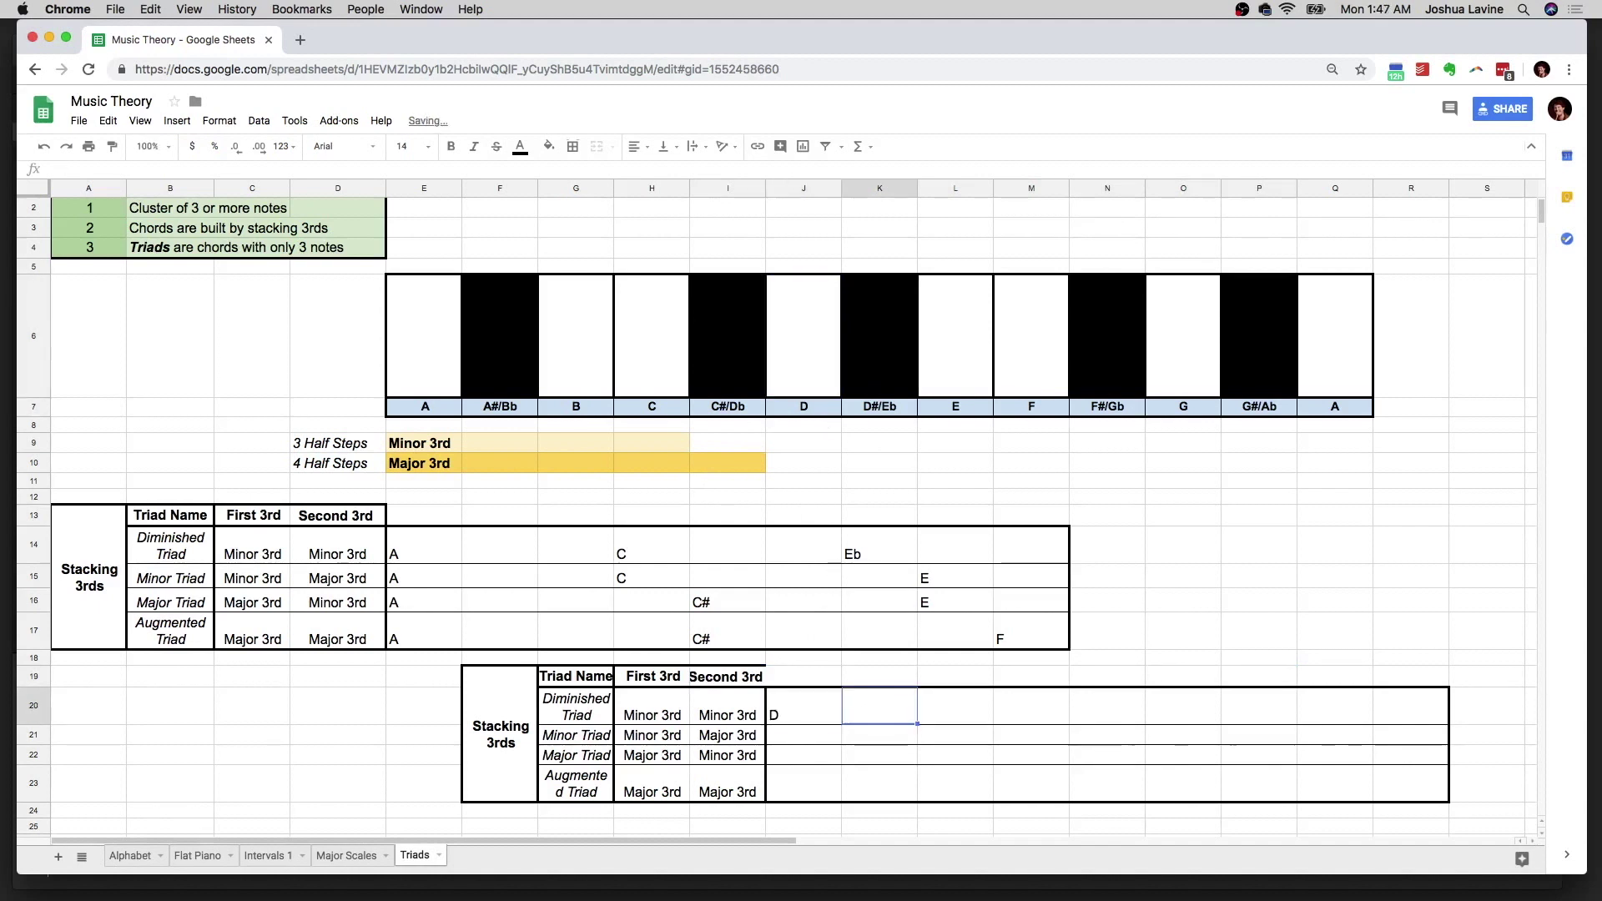
key("Left")
key("Left")
key("Left")
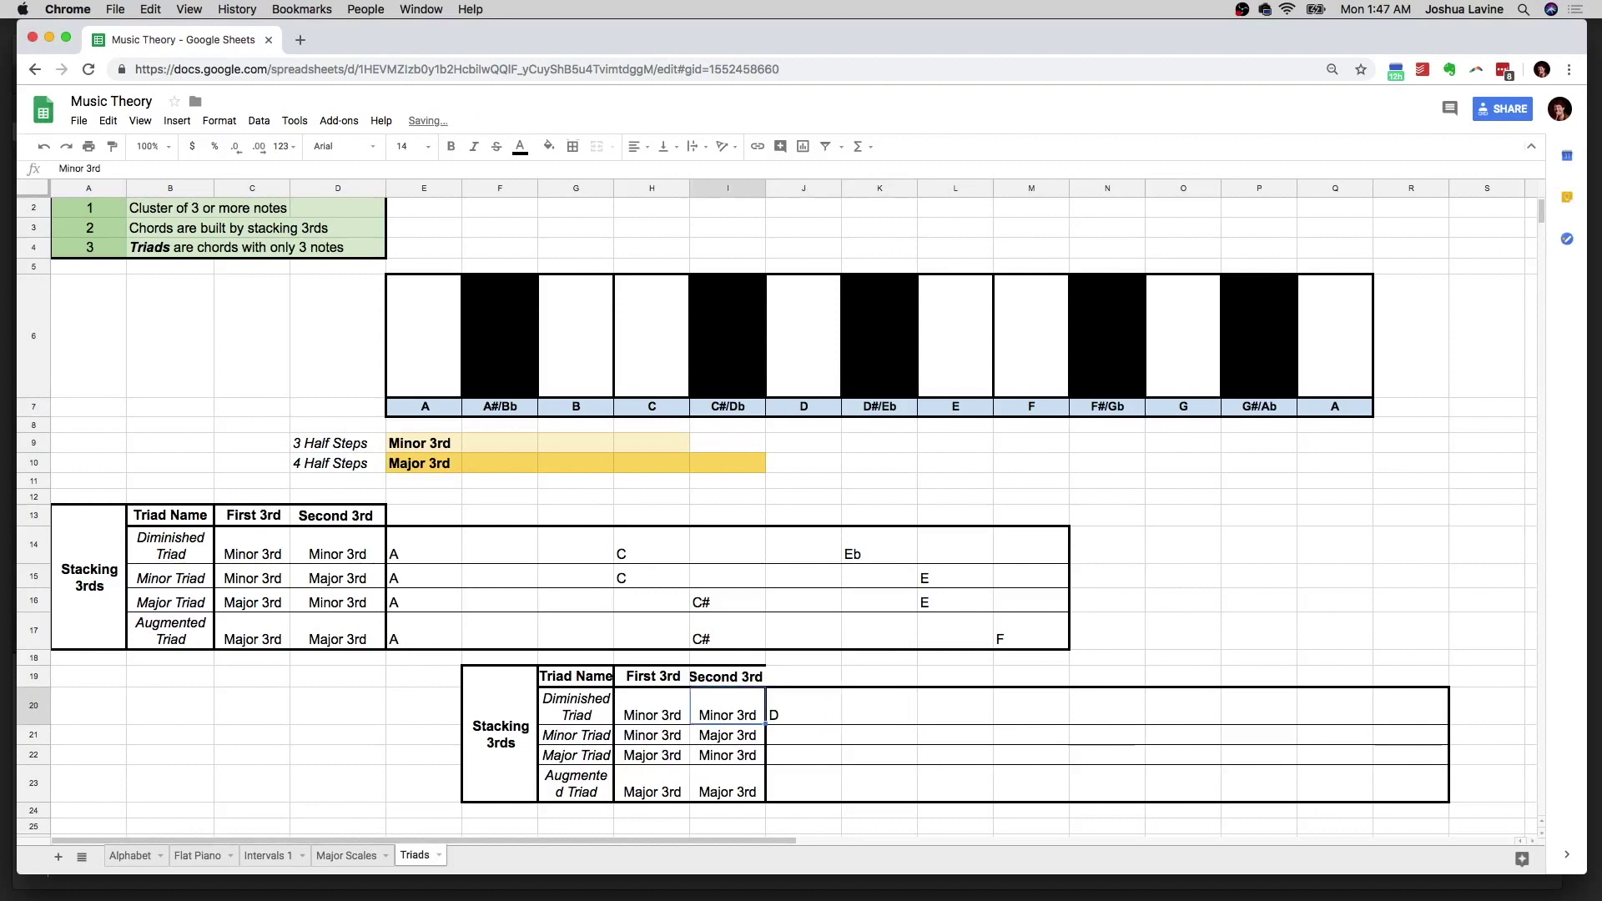
key("Right")
key("Right")
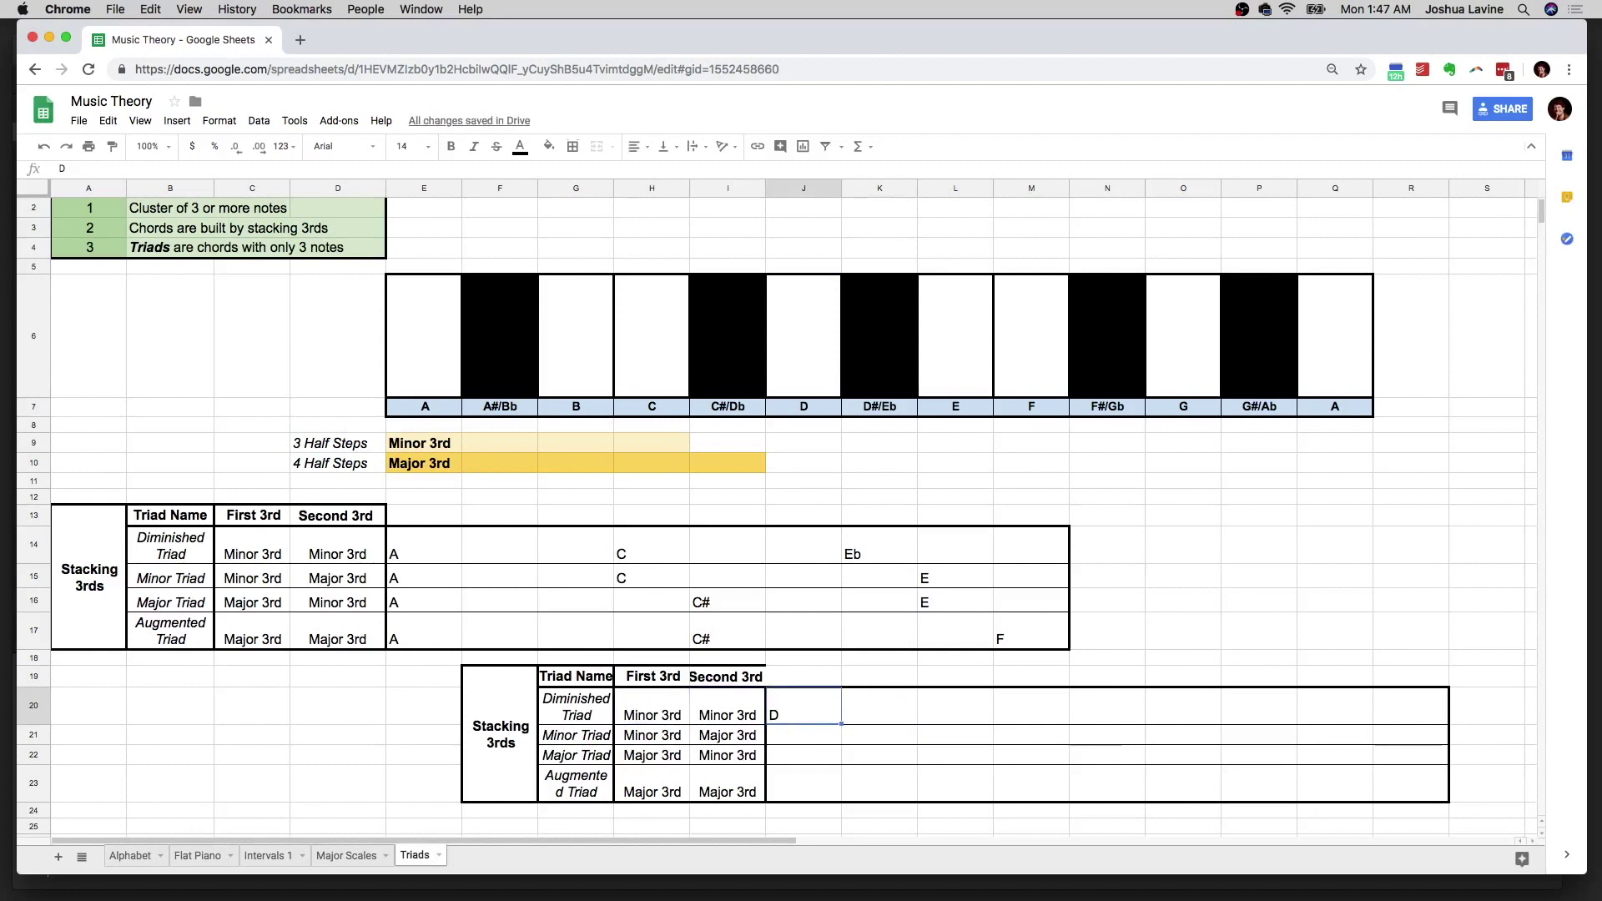
Step: Add F and Ab by counting three half steps each, completing the D diminished triad
key("Right")
key("Right")
key("Right")
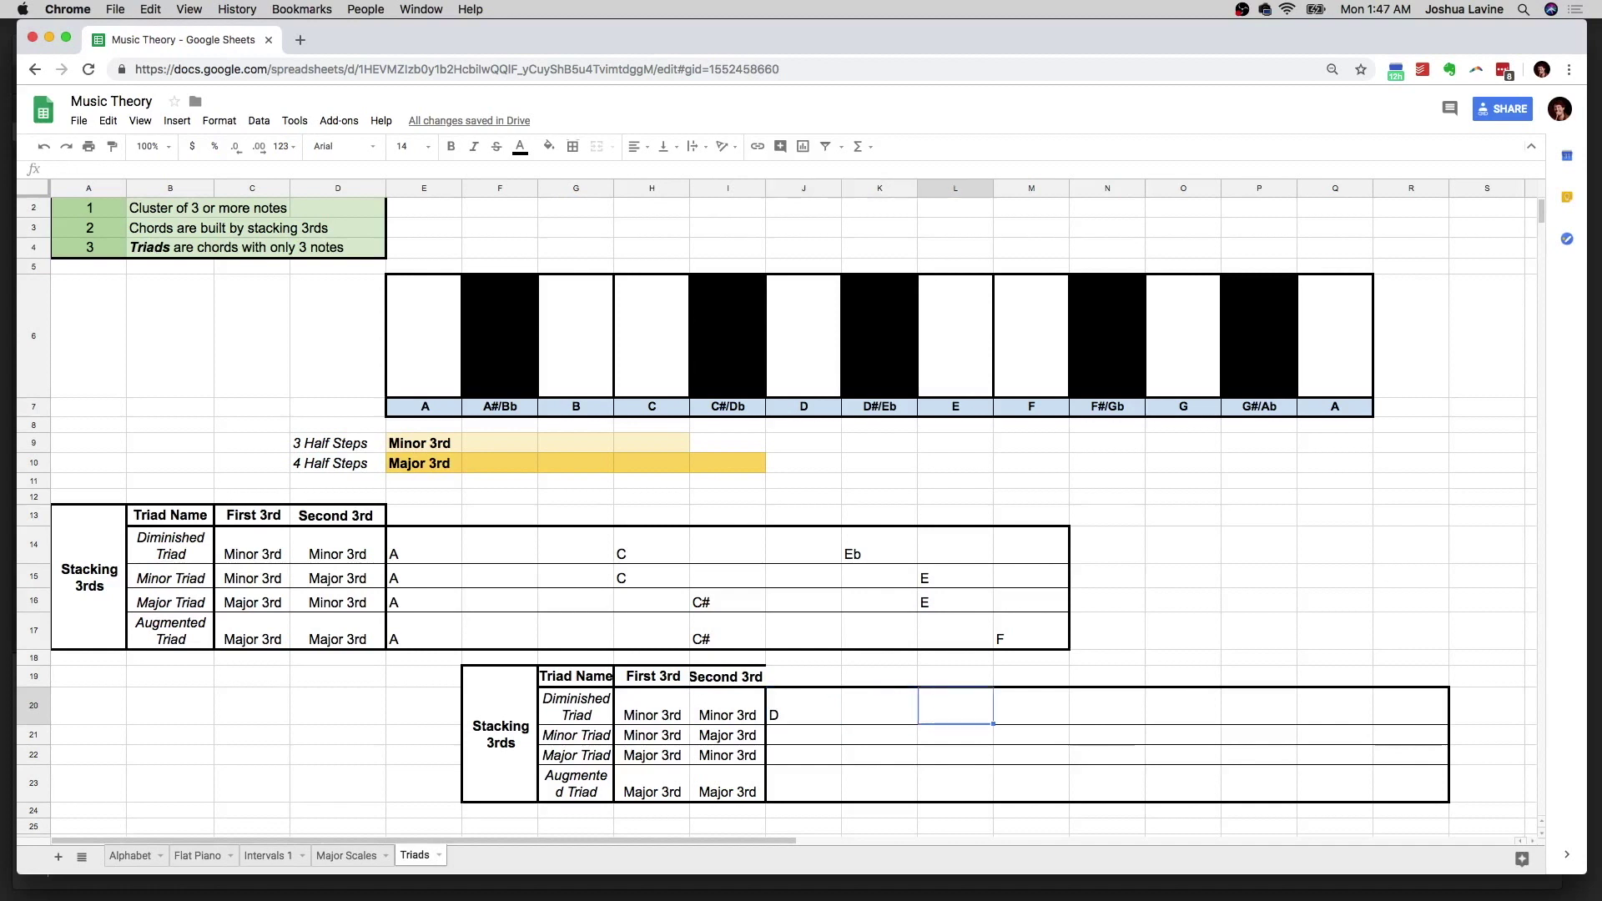
type("F")
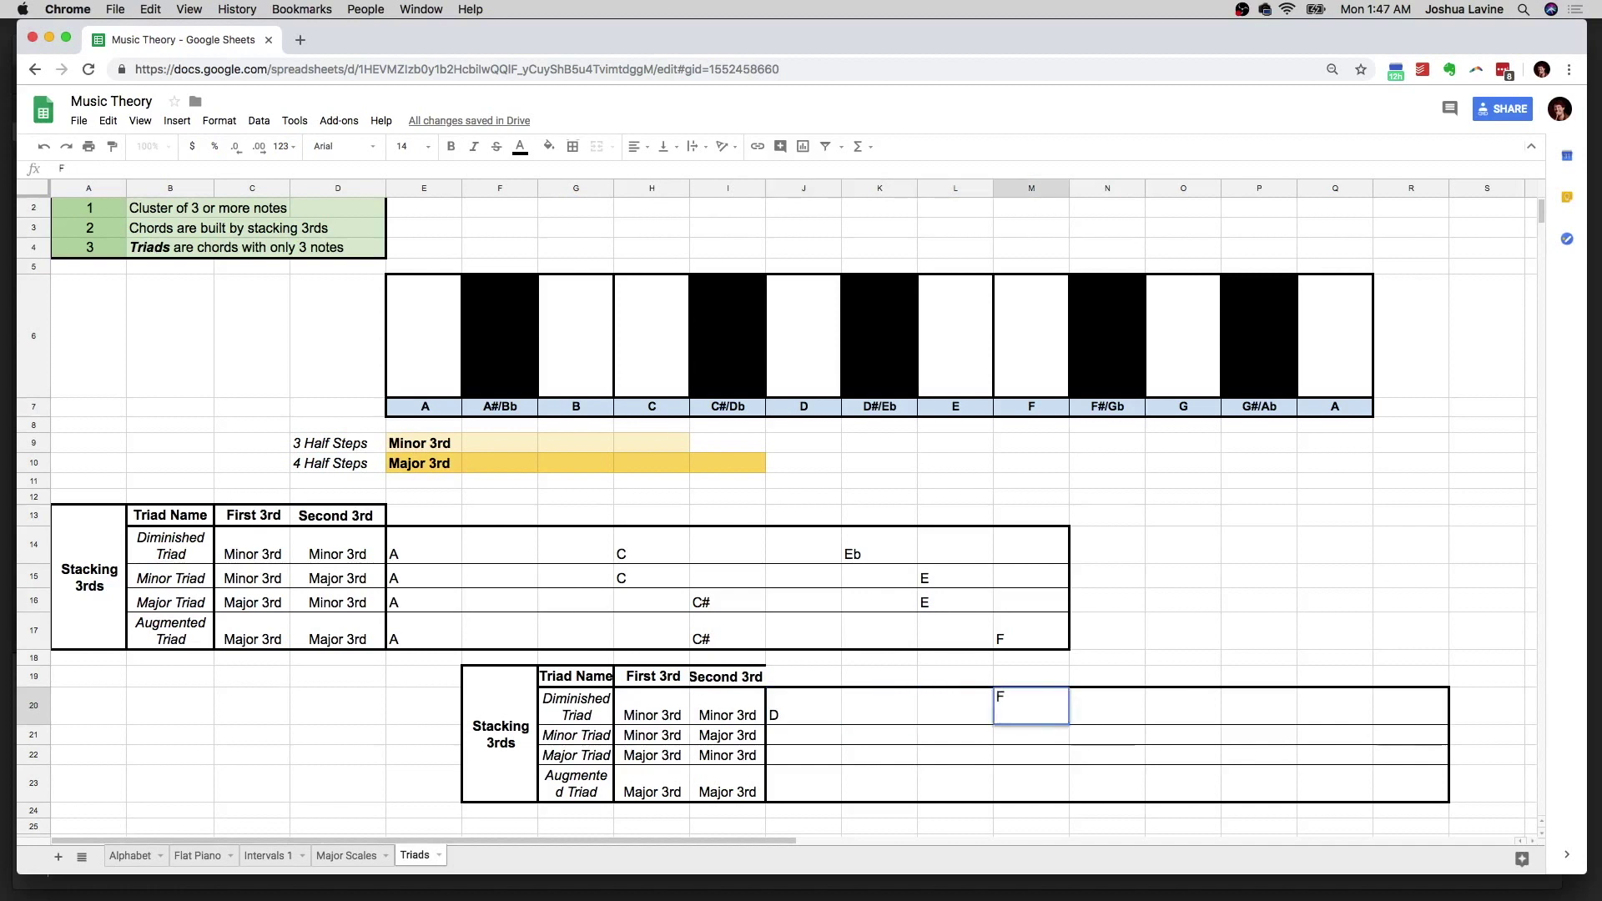
key("Right")
key("Right")
key("Right")
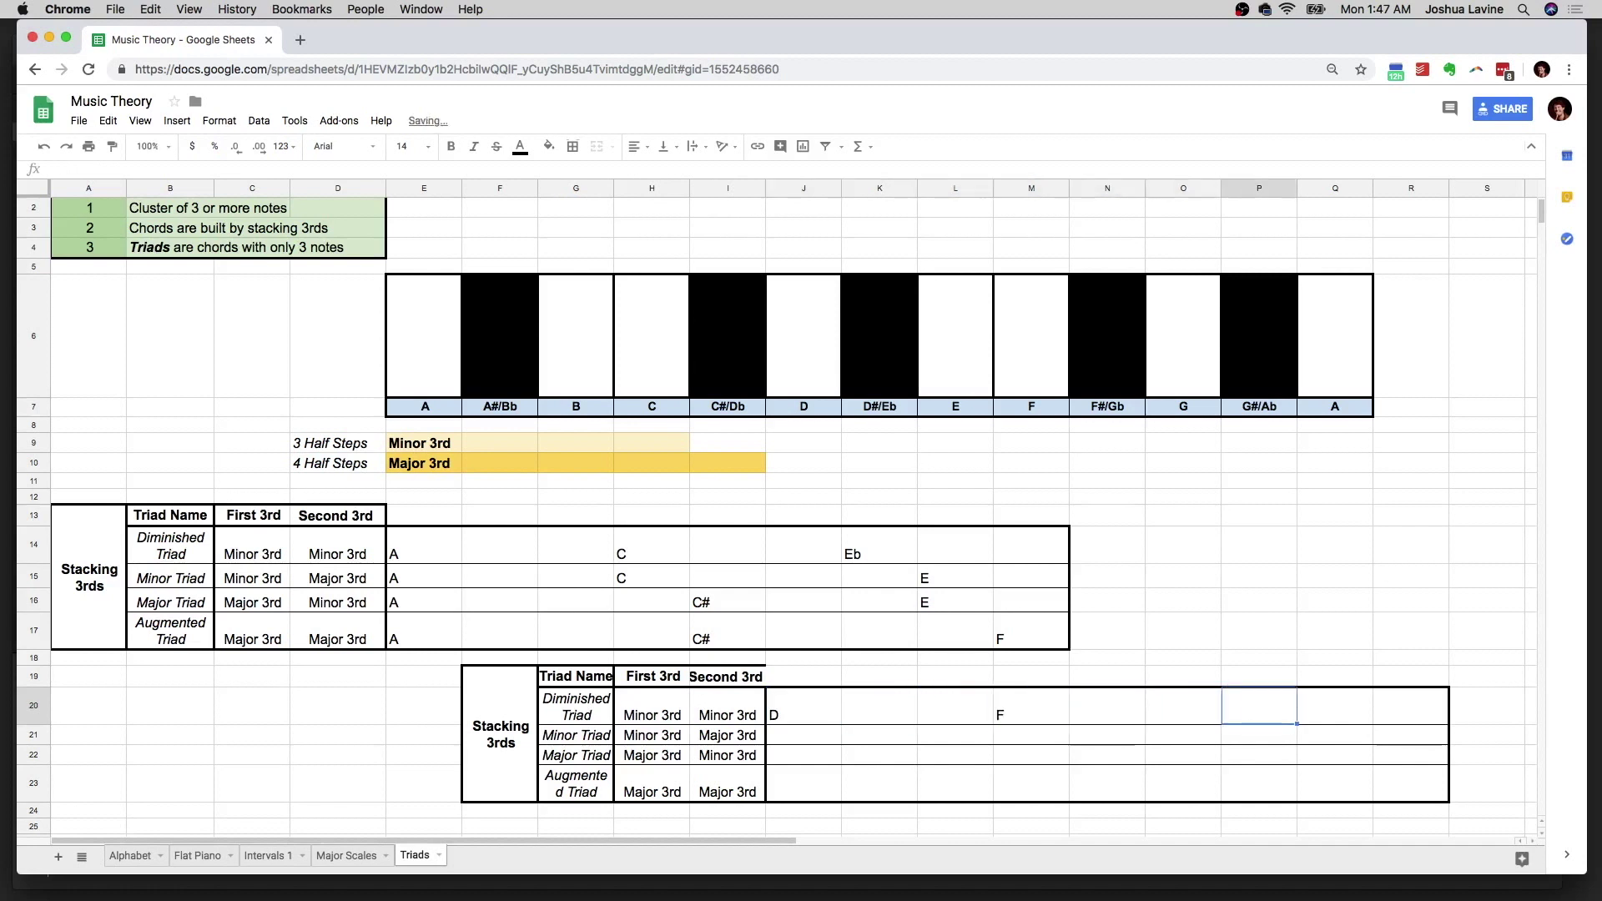
type("Ab")
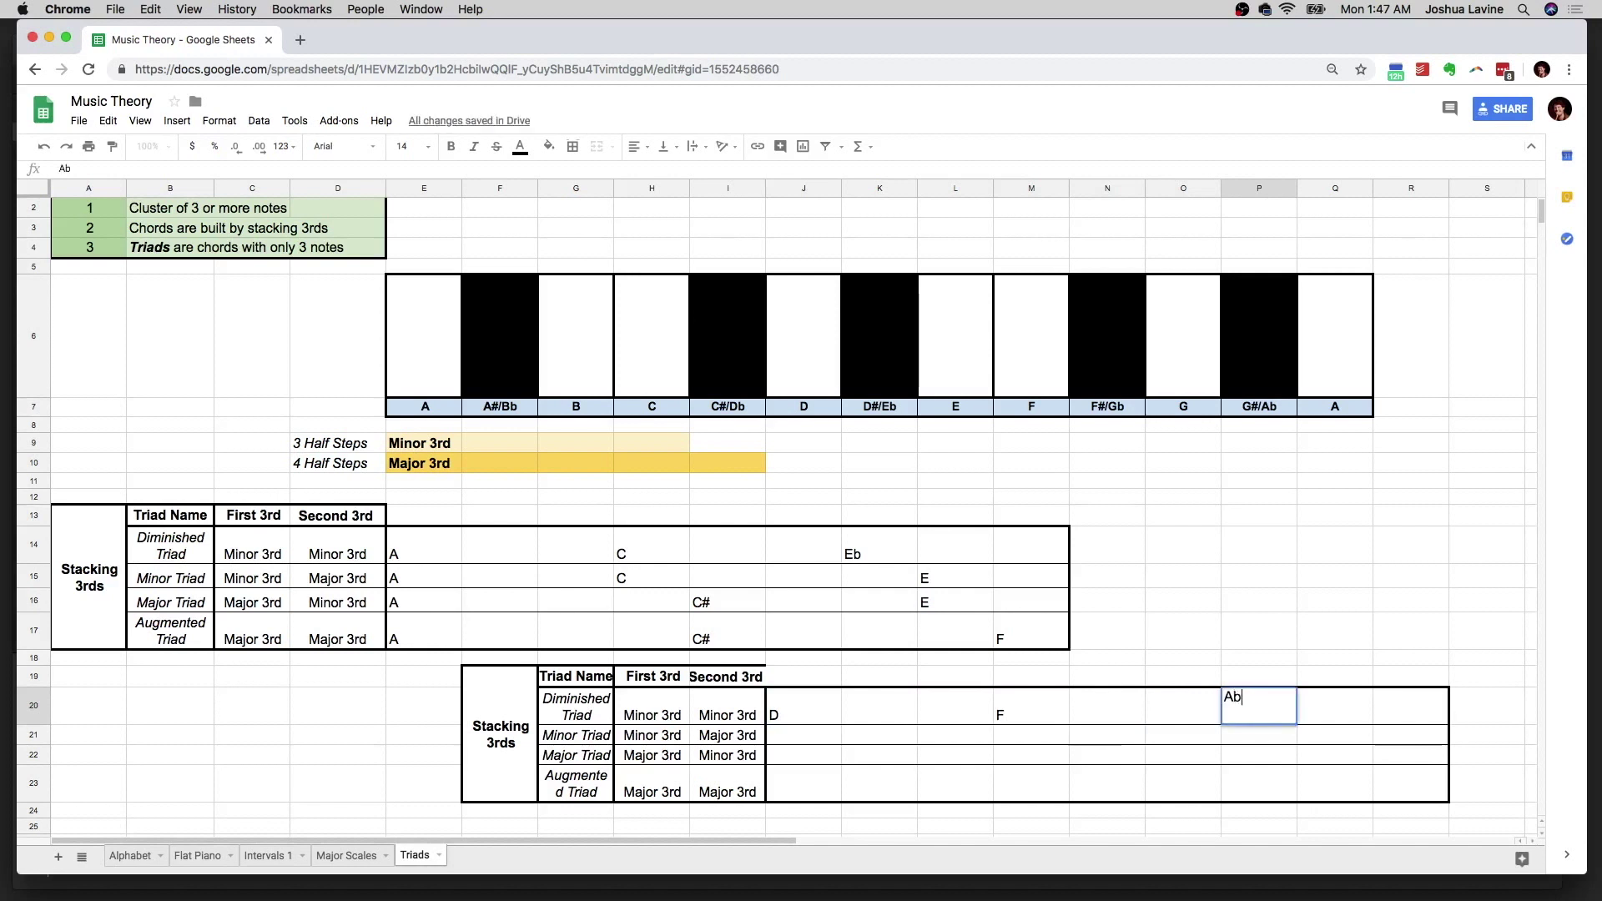
key("Return")
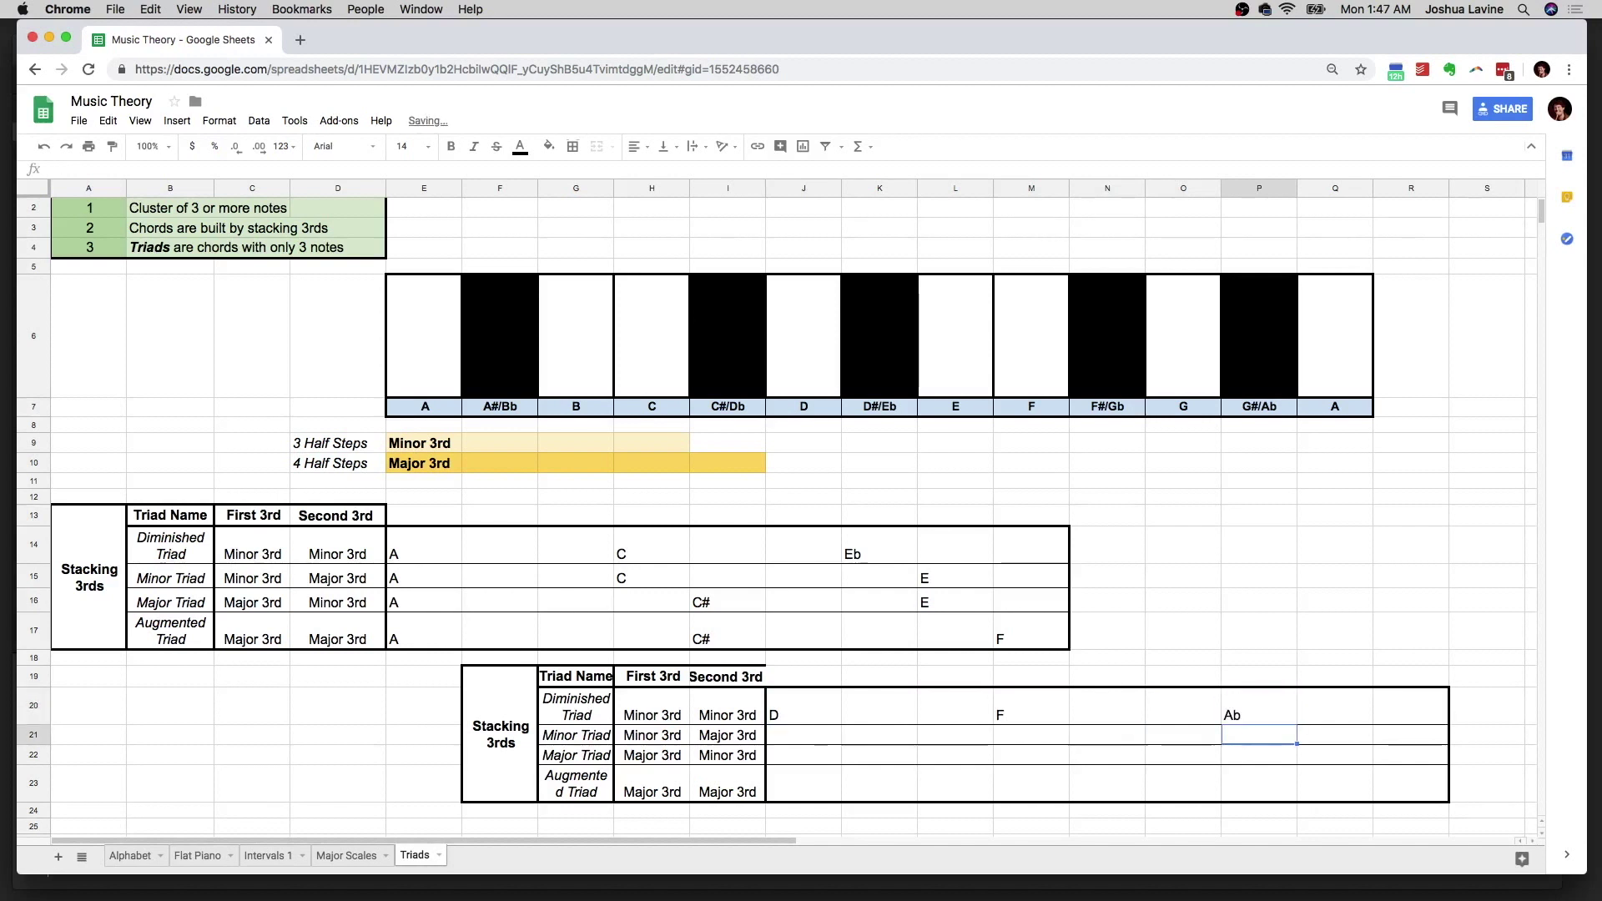
key("Up")
key("Left")
key("Left")
key("Left")
key("Left")
key("Left")
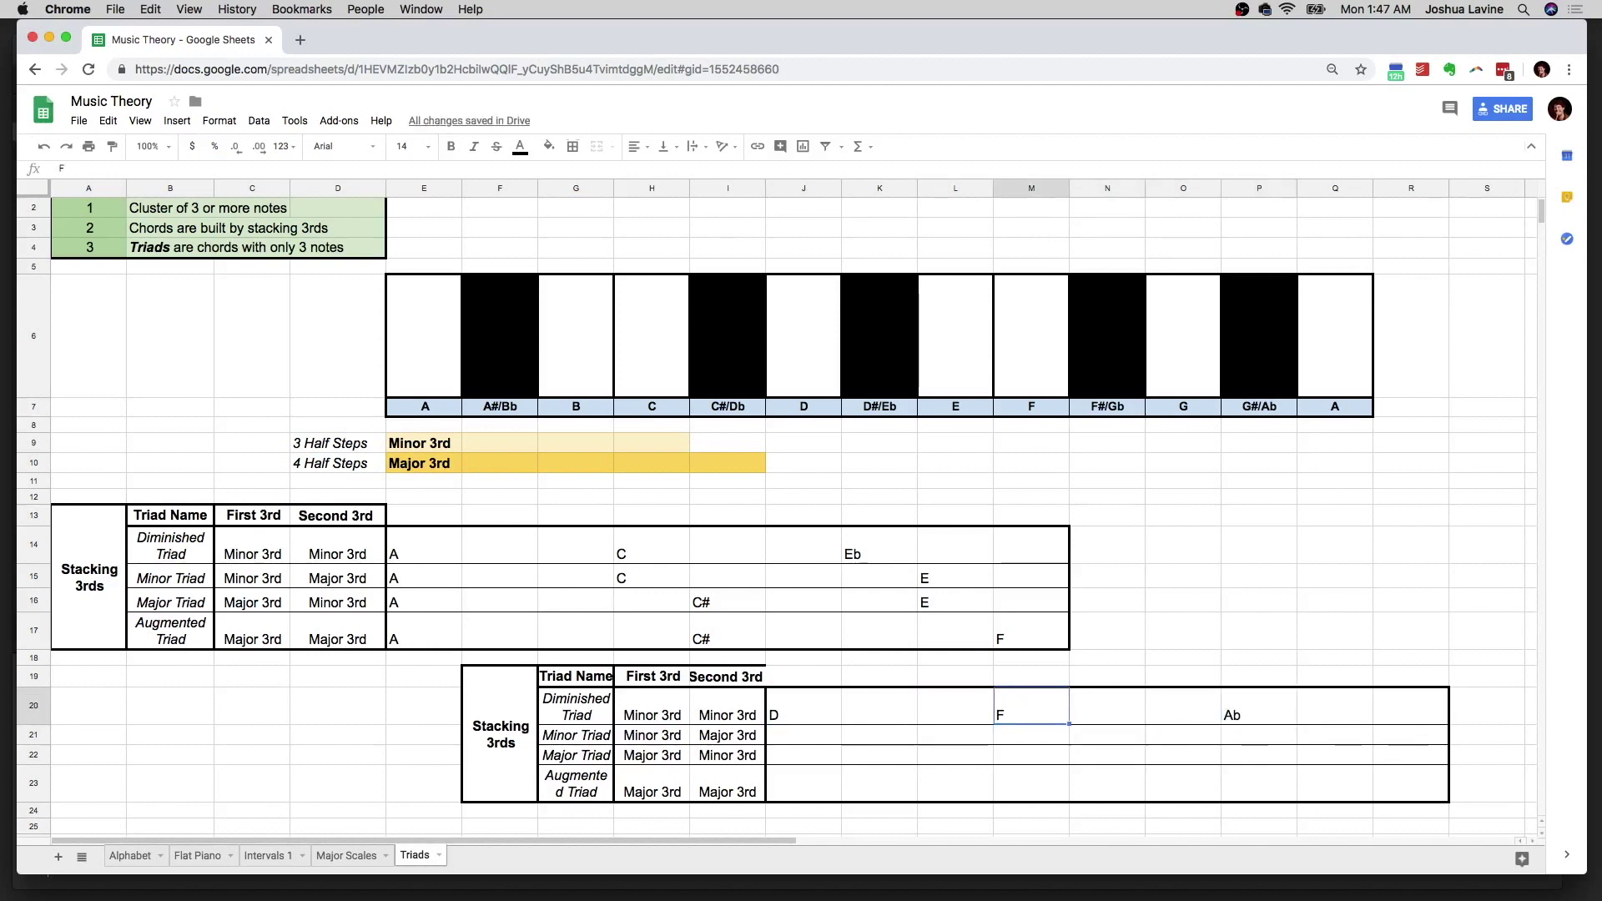
key("Left")
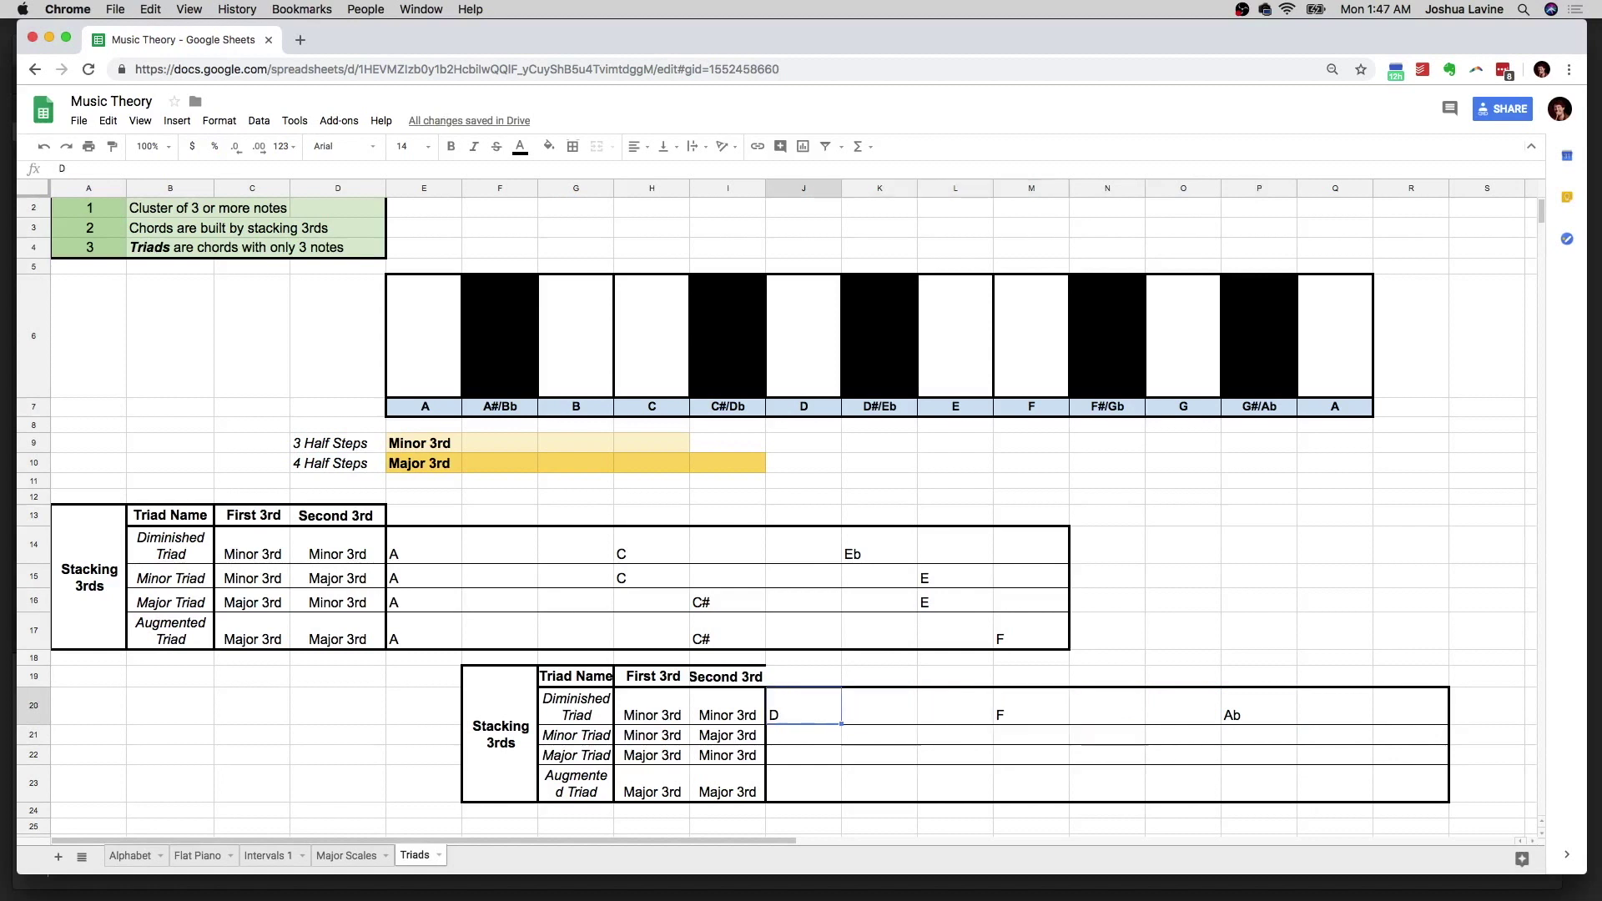
left_click(804, 735)
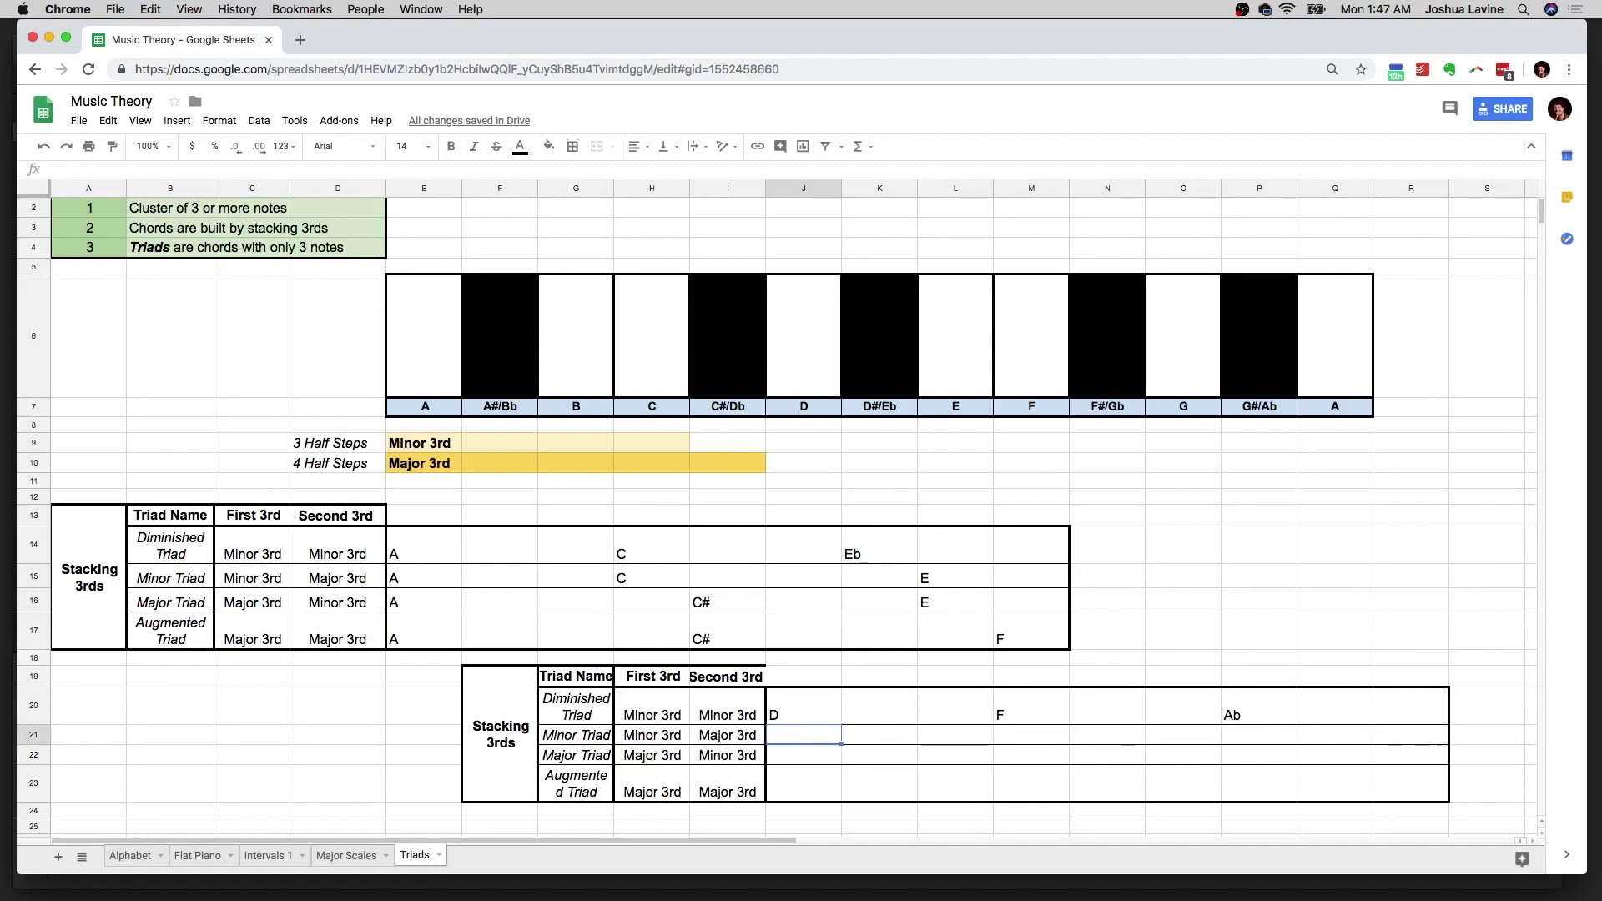
Step: Compare with the upper table, then enter D, F and A in the lower Minor Triad row
left_click(815, 708)
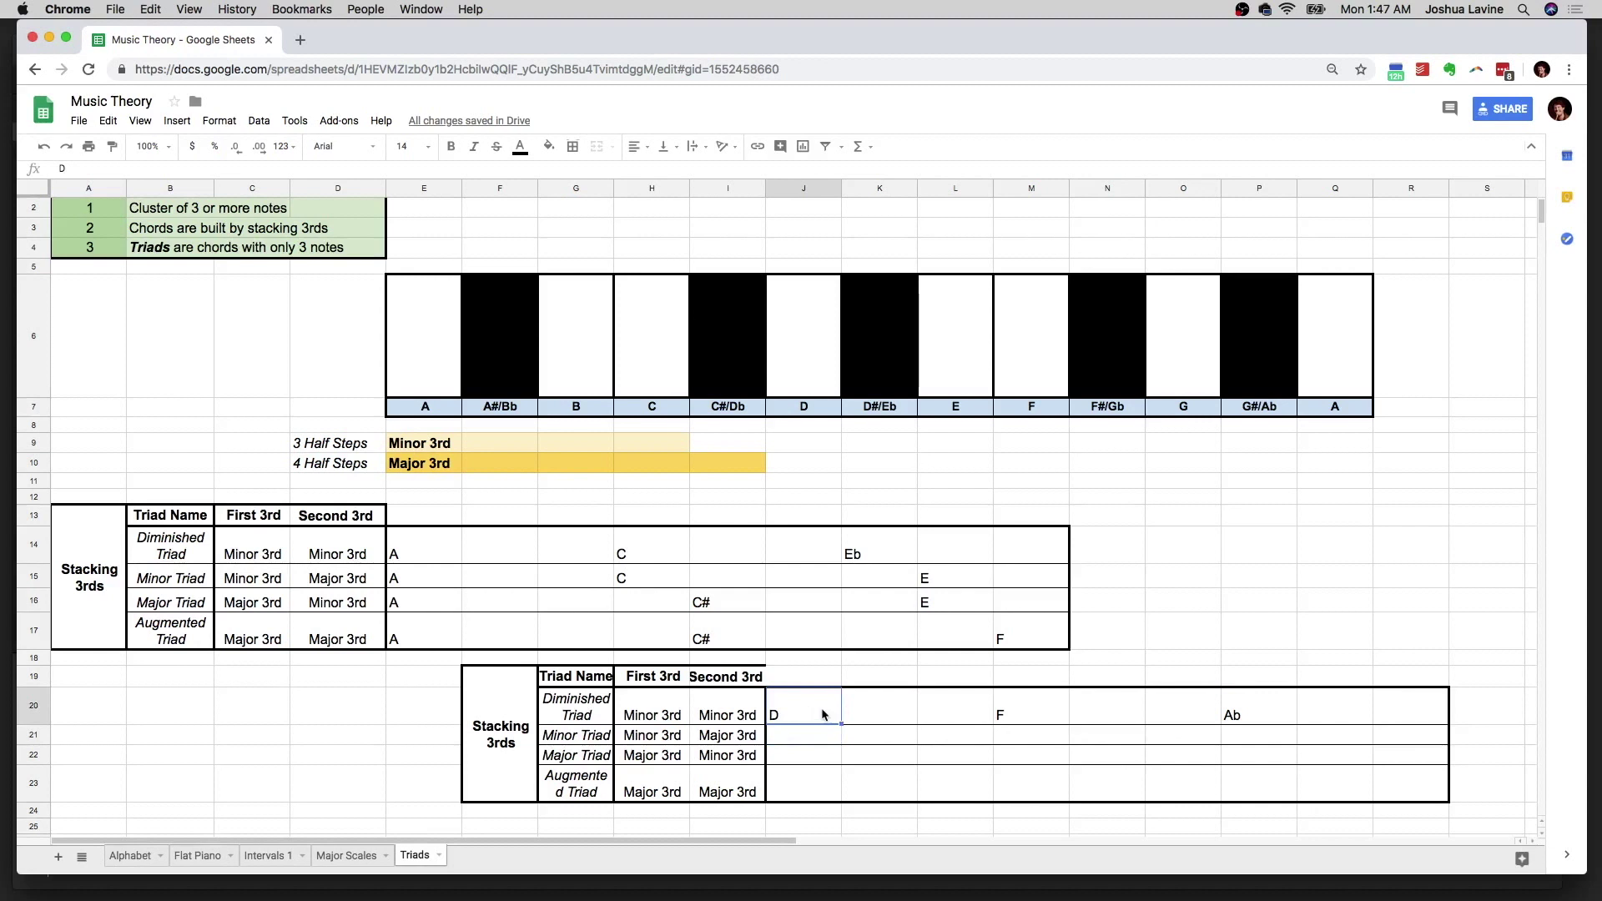
left_click(416, 538)
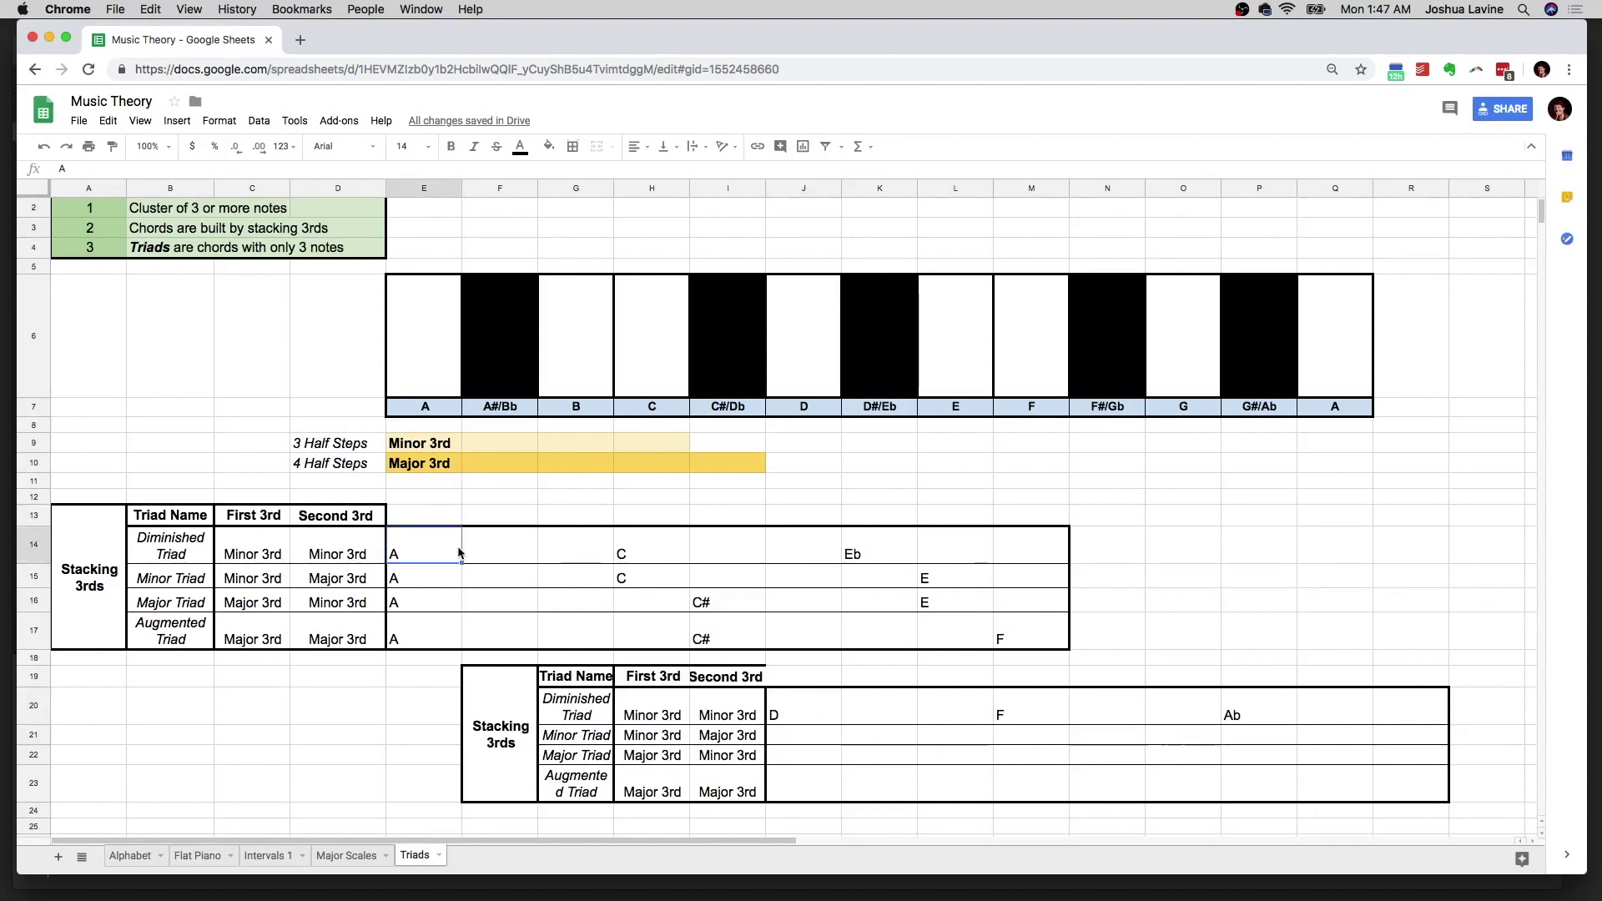
left_click(783, 742)
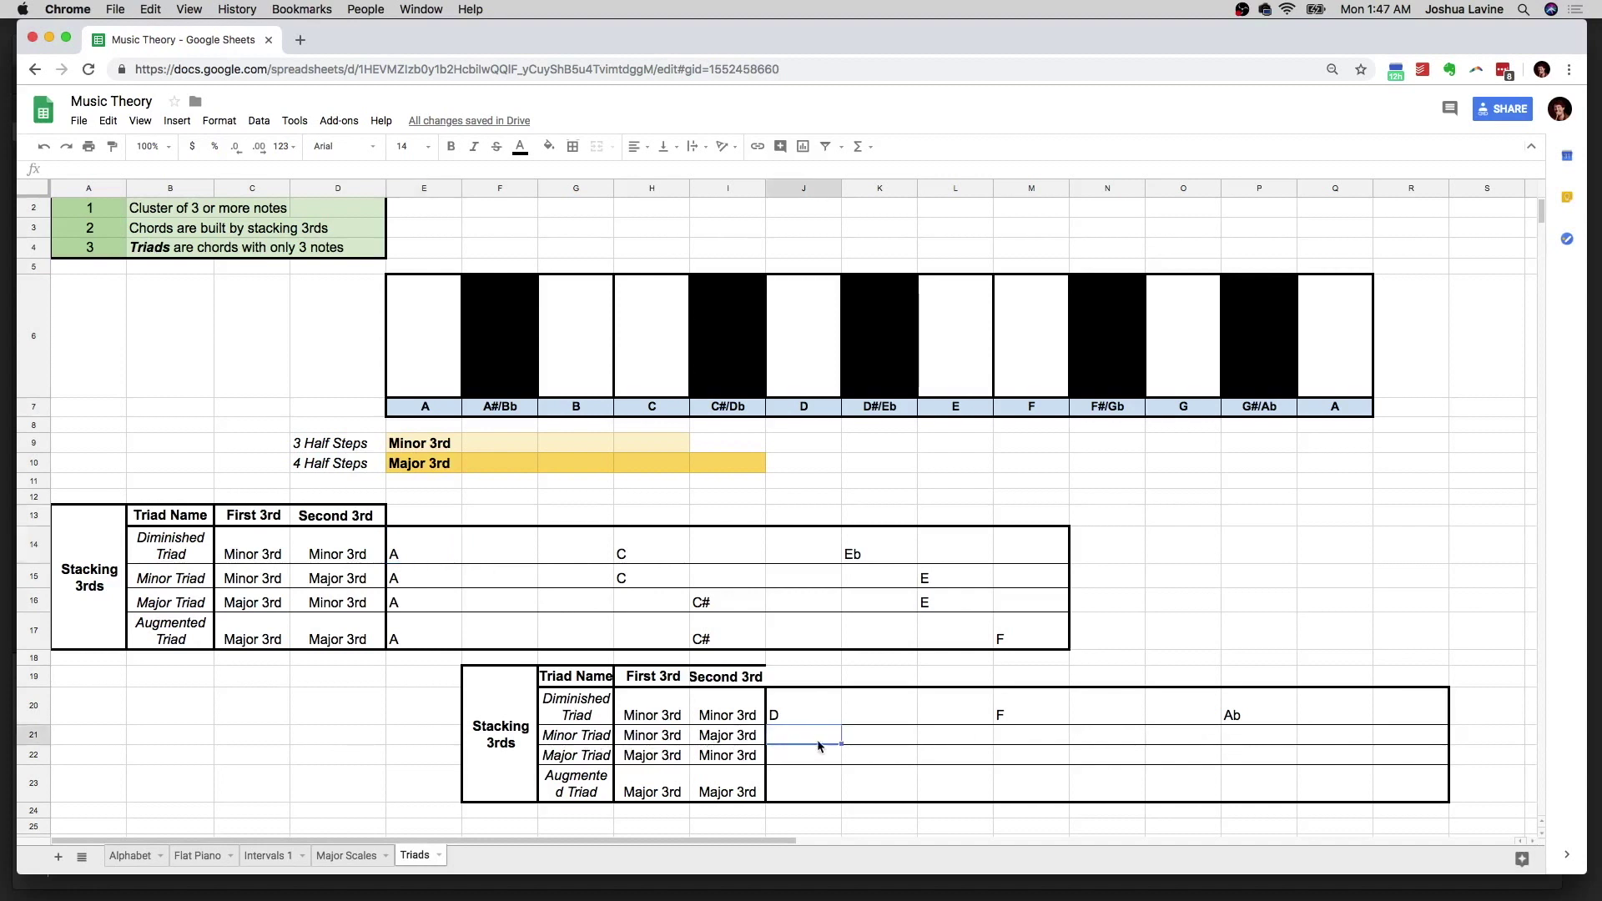
type("D")
key("Tab")
key("Tab")
key("Tab")
type("F")
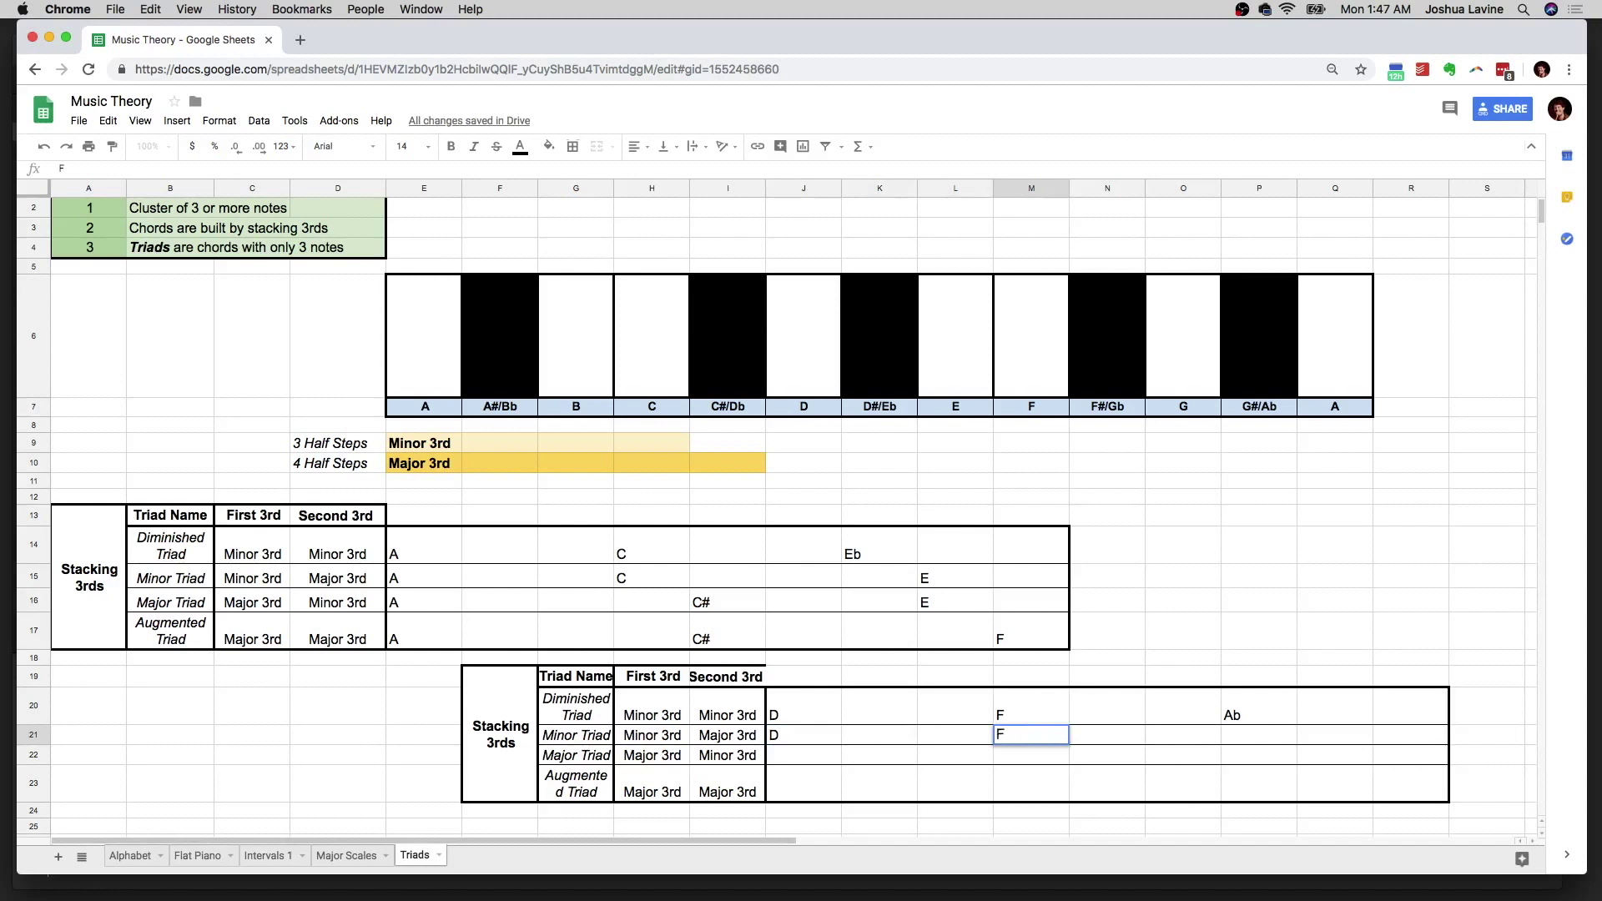
key("Tab")
key("Tab")
key("Tab")
key("Tab")
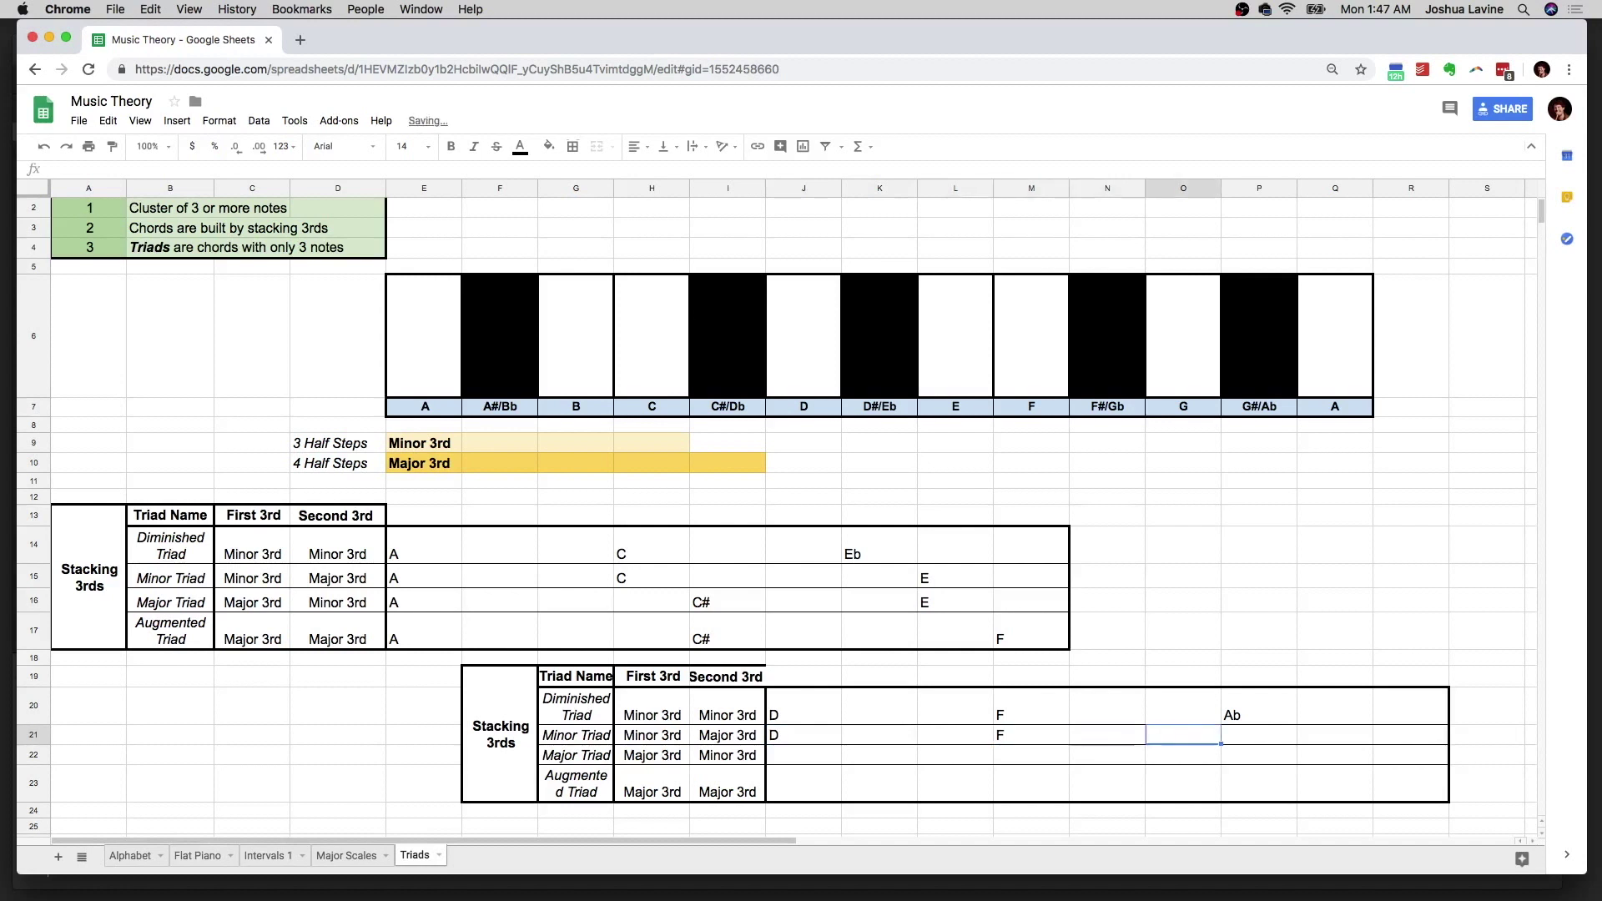
type("A")
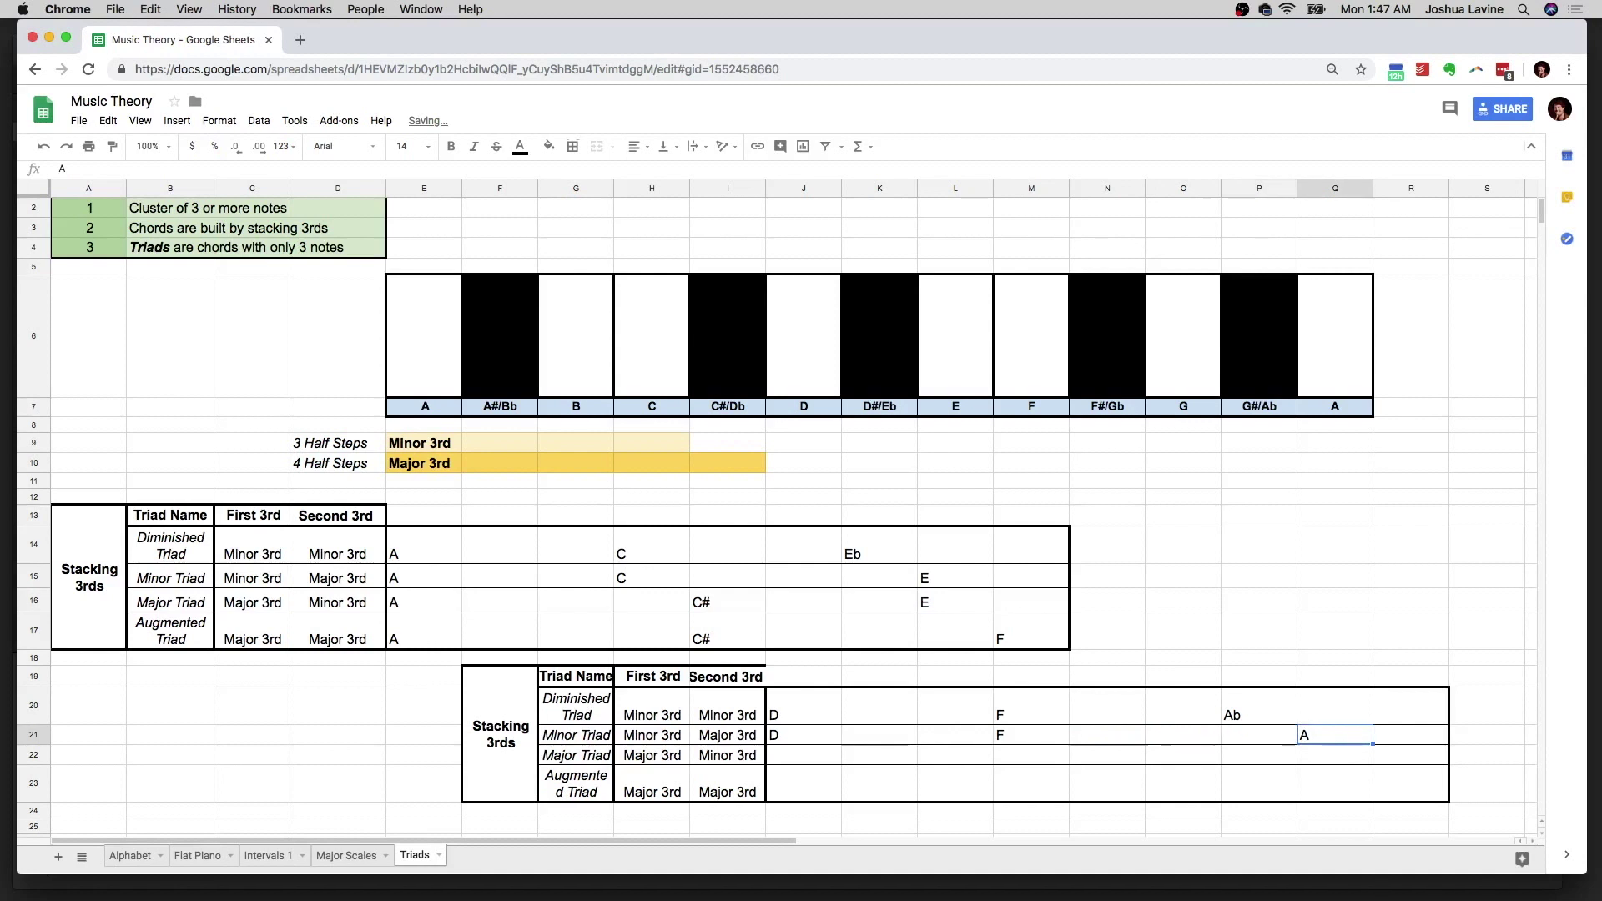
Step: Start the lower Major Triad row with D in J22
key("Down")
key("Left")
key("Left")
key("Left")
key("Left")
key("Left")
key("Left")
key("Left")
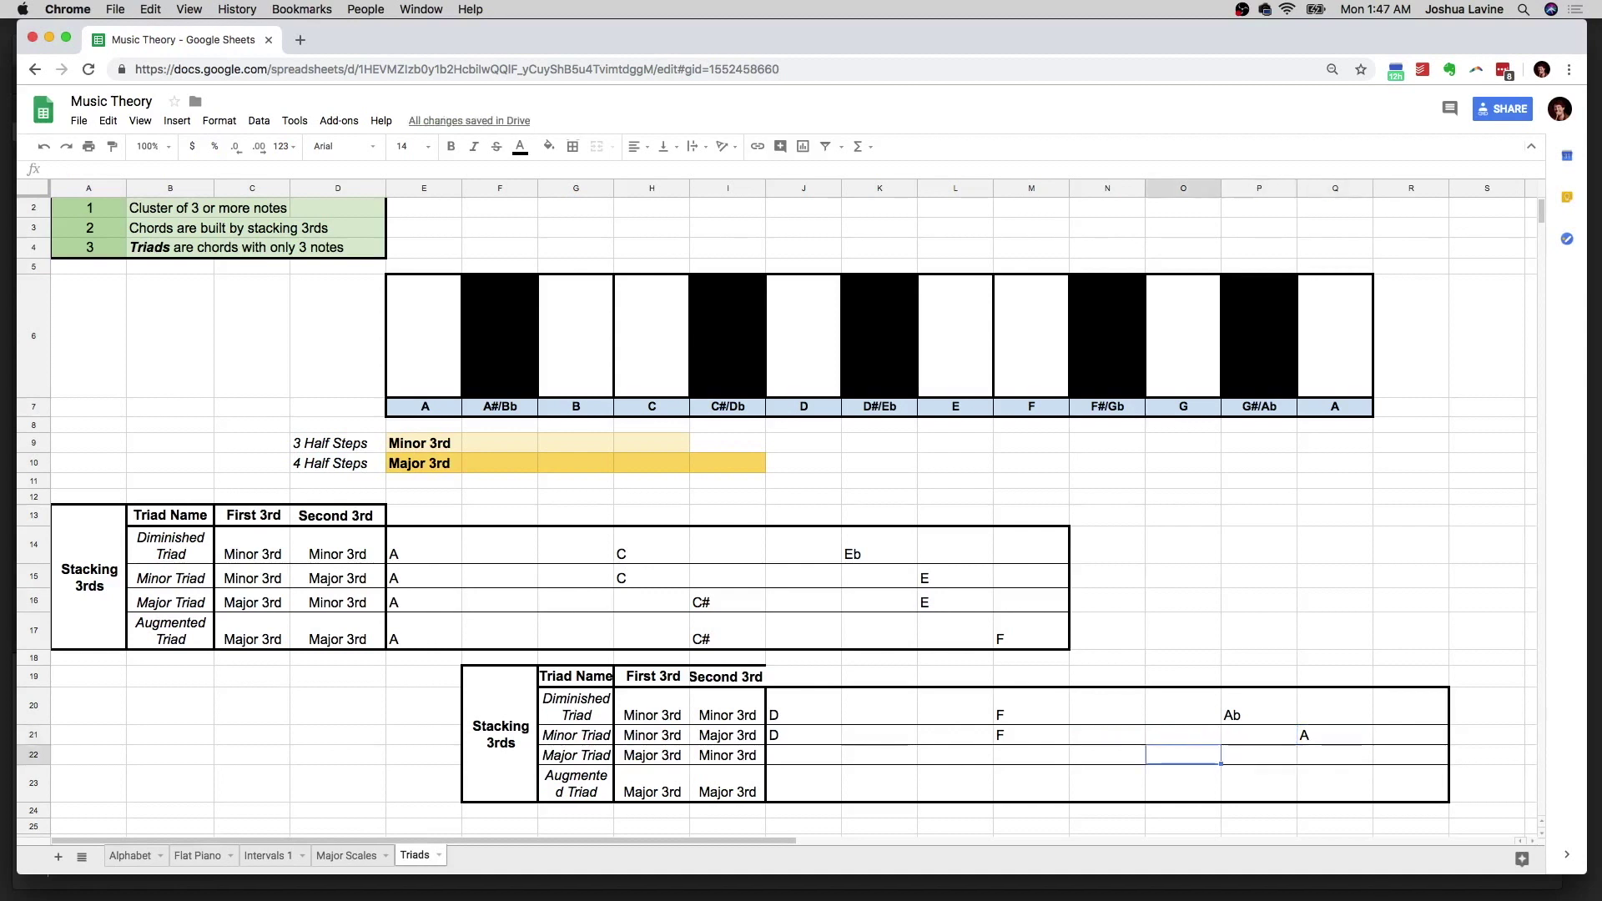
type("D")
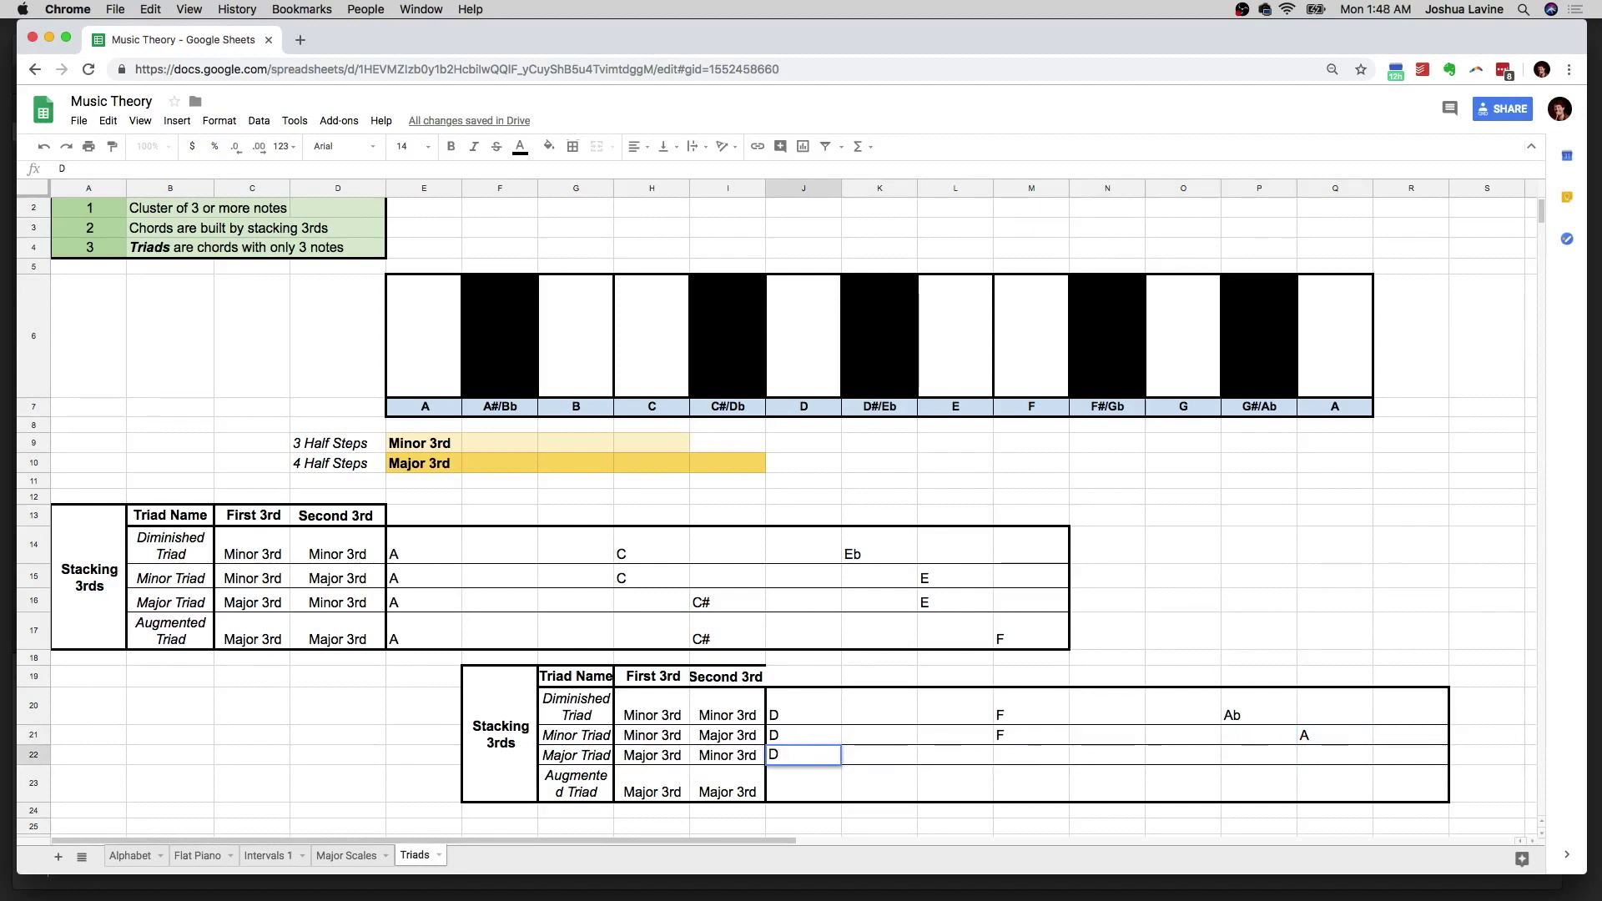
Step: Add F# and A after D in row 22, then move to J23
key("Right")
key("Right")
key("Right")
key("Right")
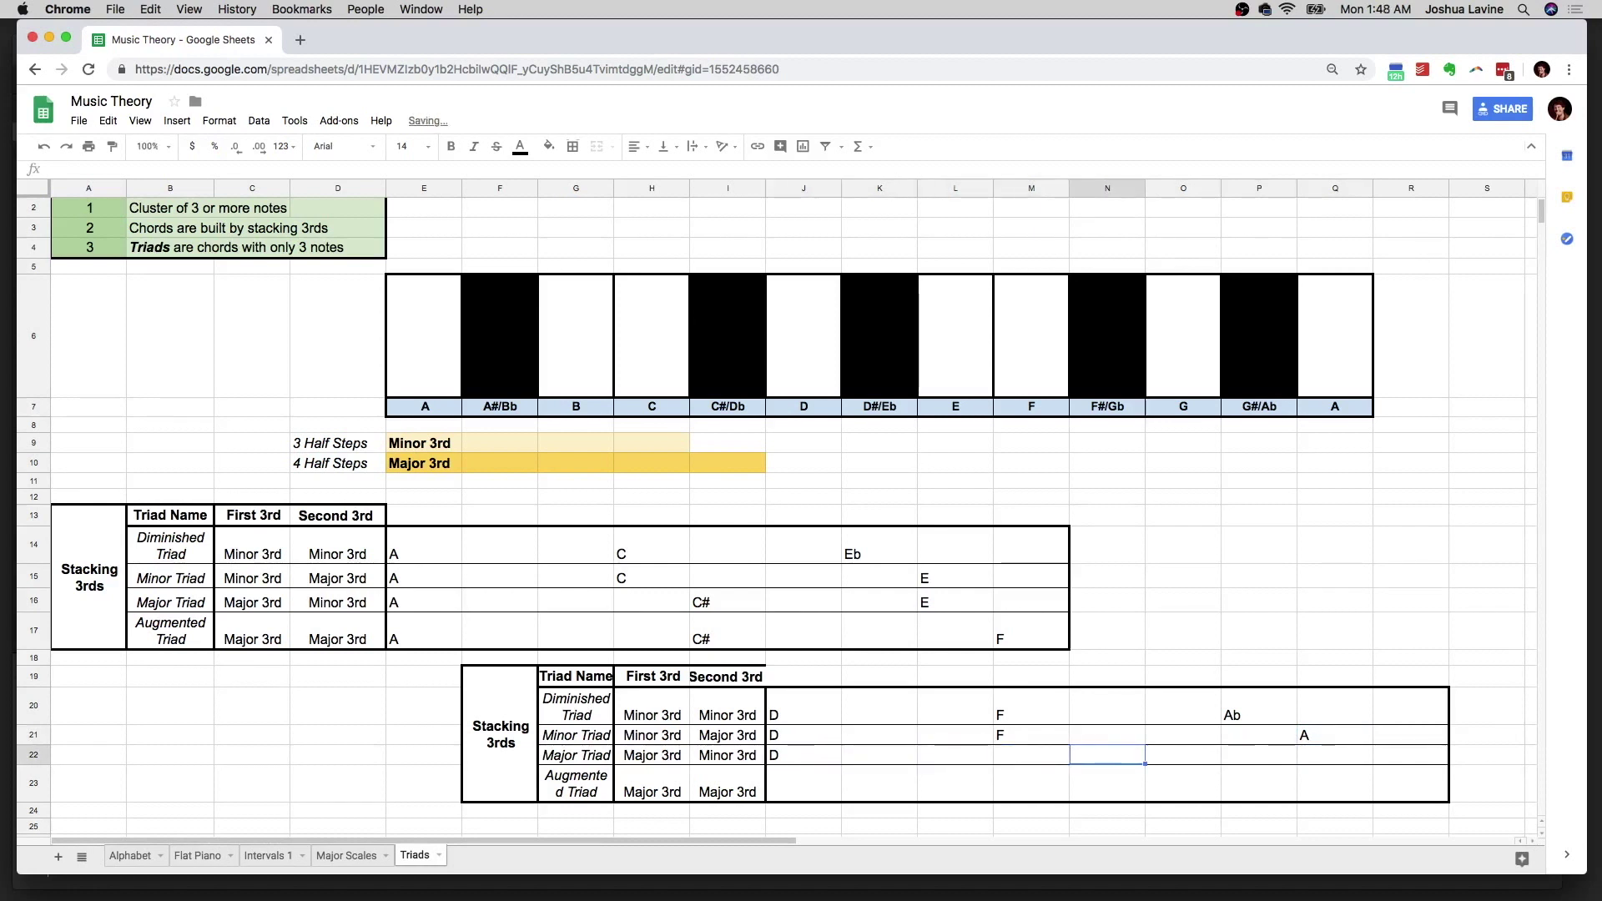
type("F#")
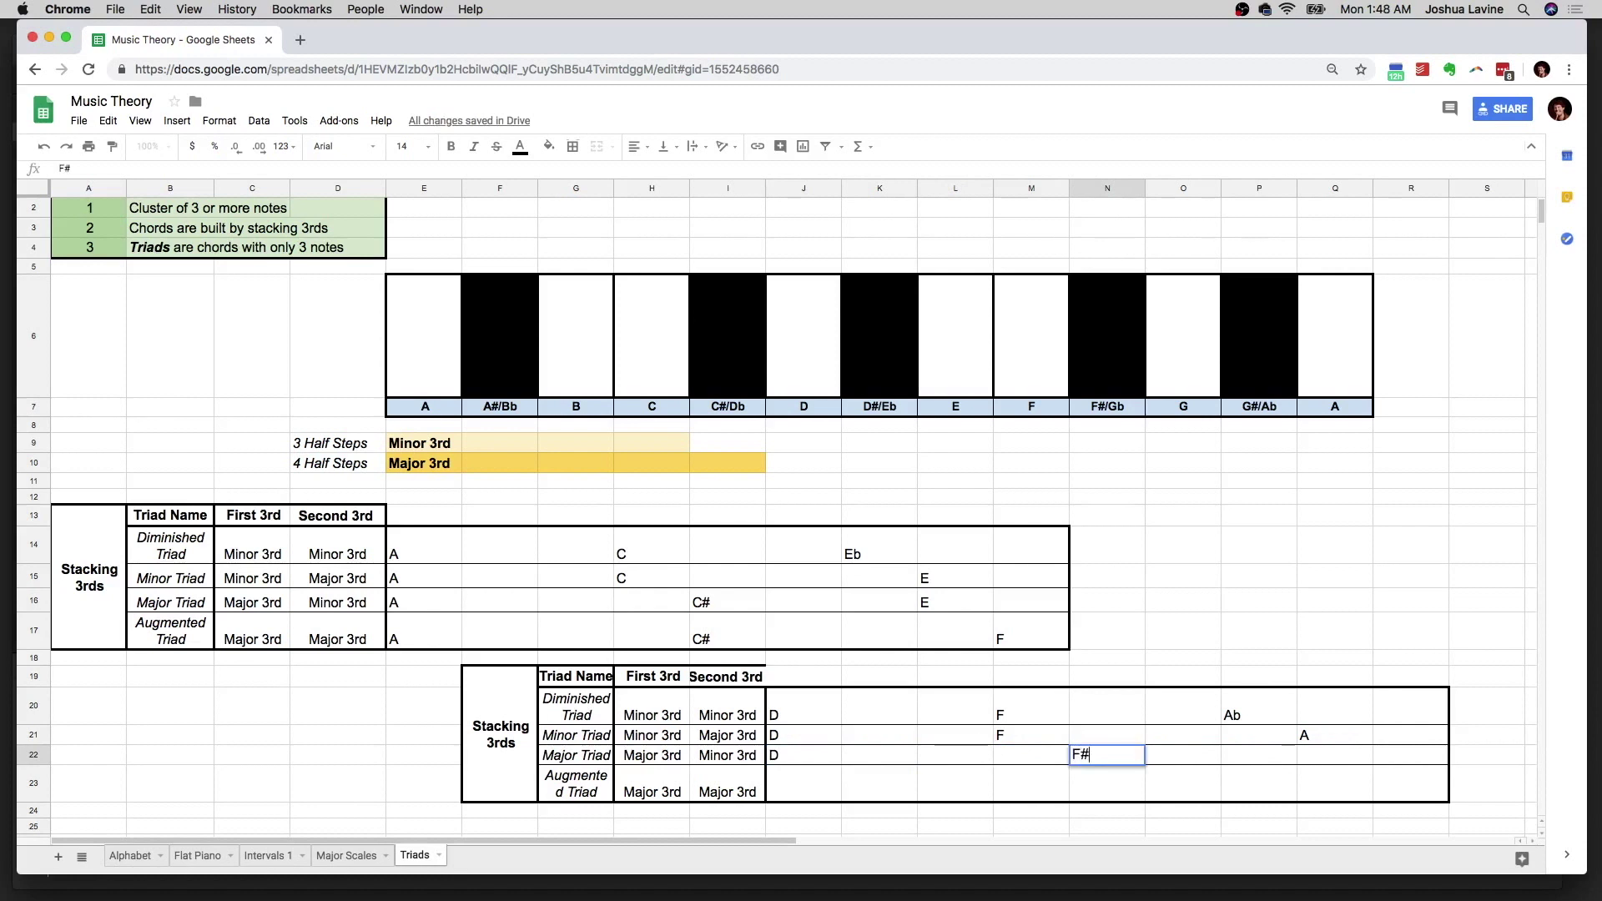
key("Right")
key("Right")
key("Right")
type("A")
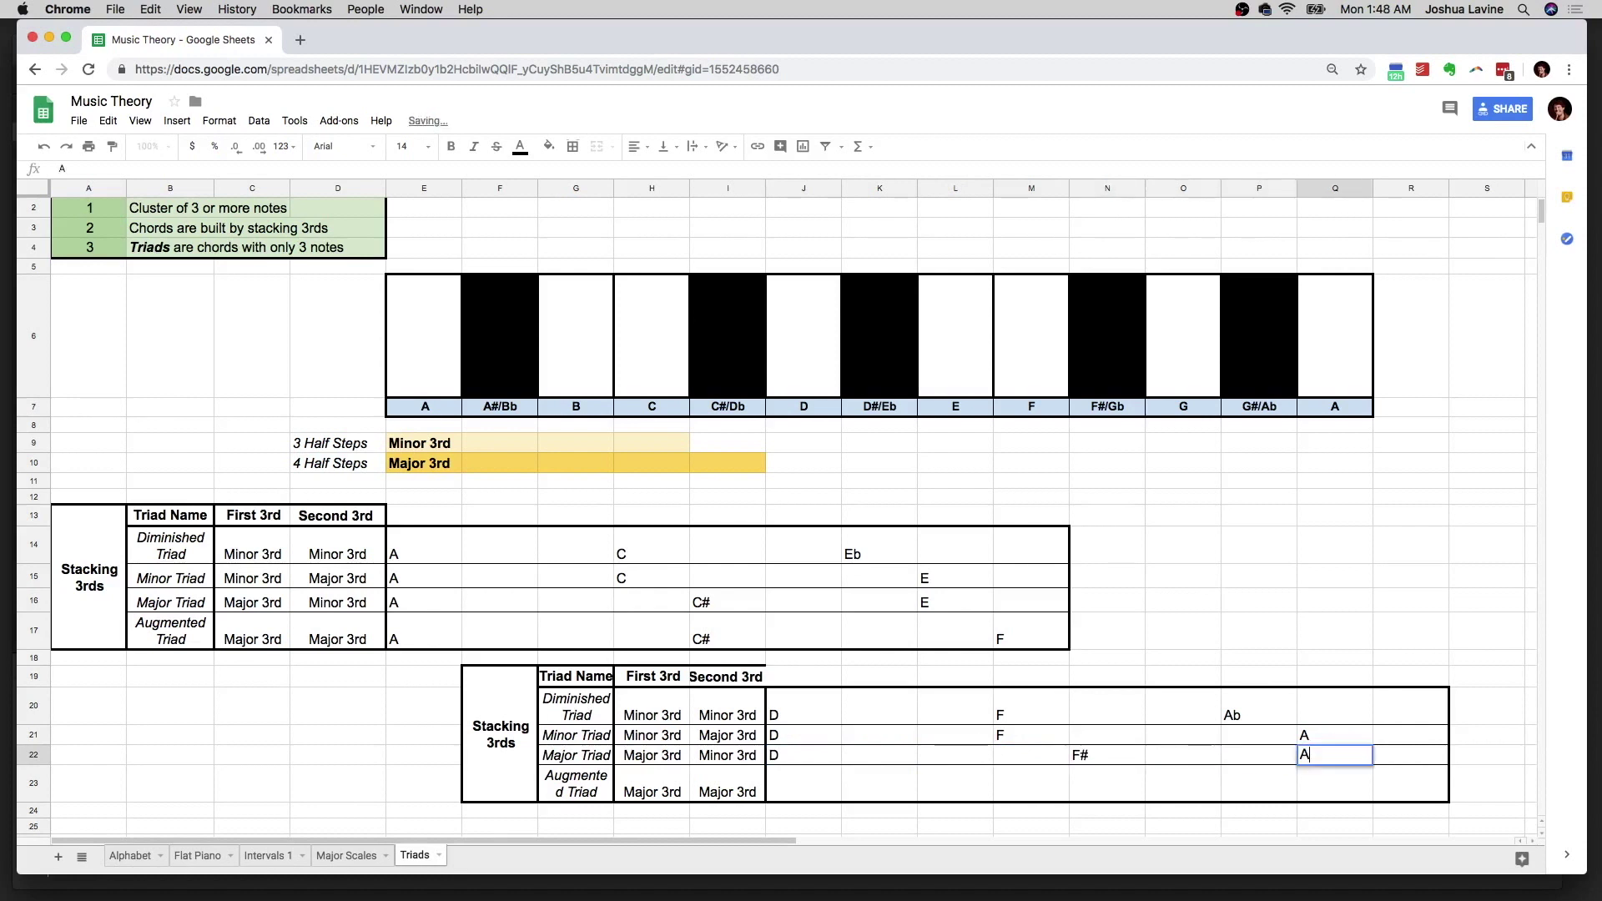
key("Return")
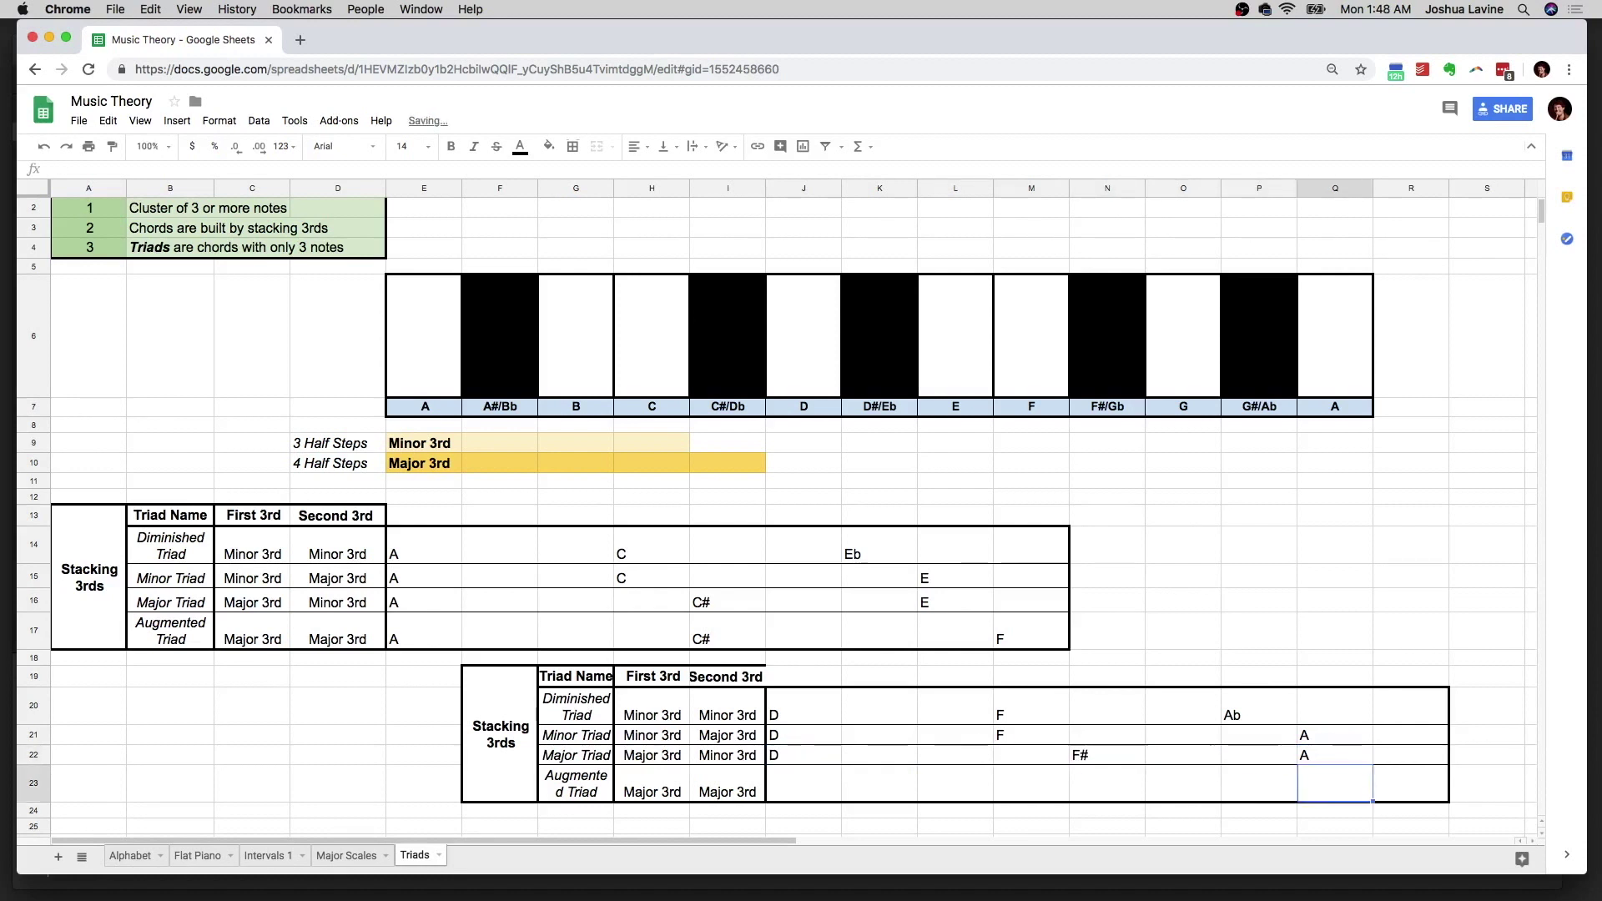
key("Up")
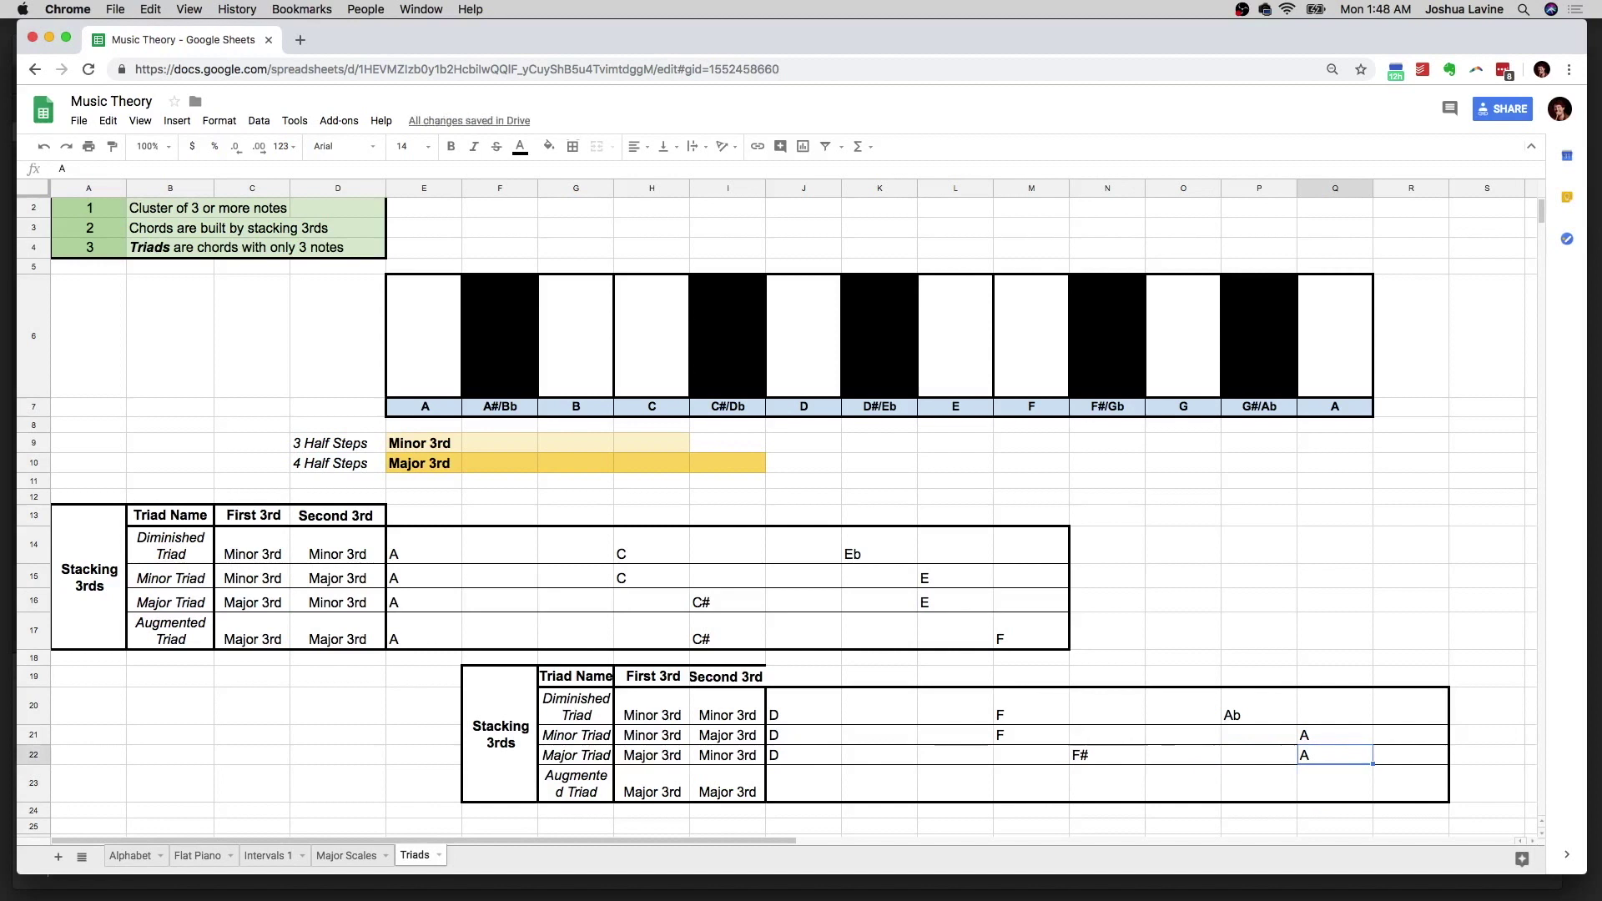
key("shift+Left")
key("shift+Left")
key("shift+Left")
key("shift+Left")
key("shift+Left")
key("shift+Left")
key("Down")
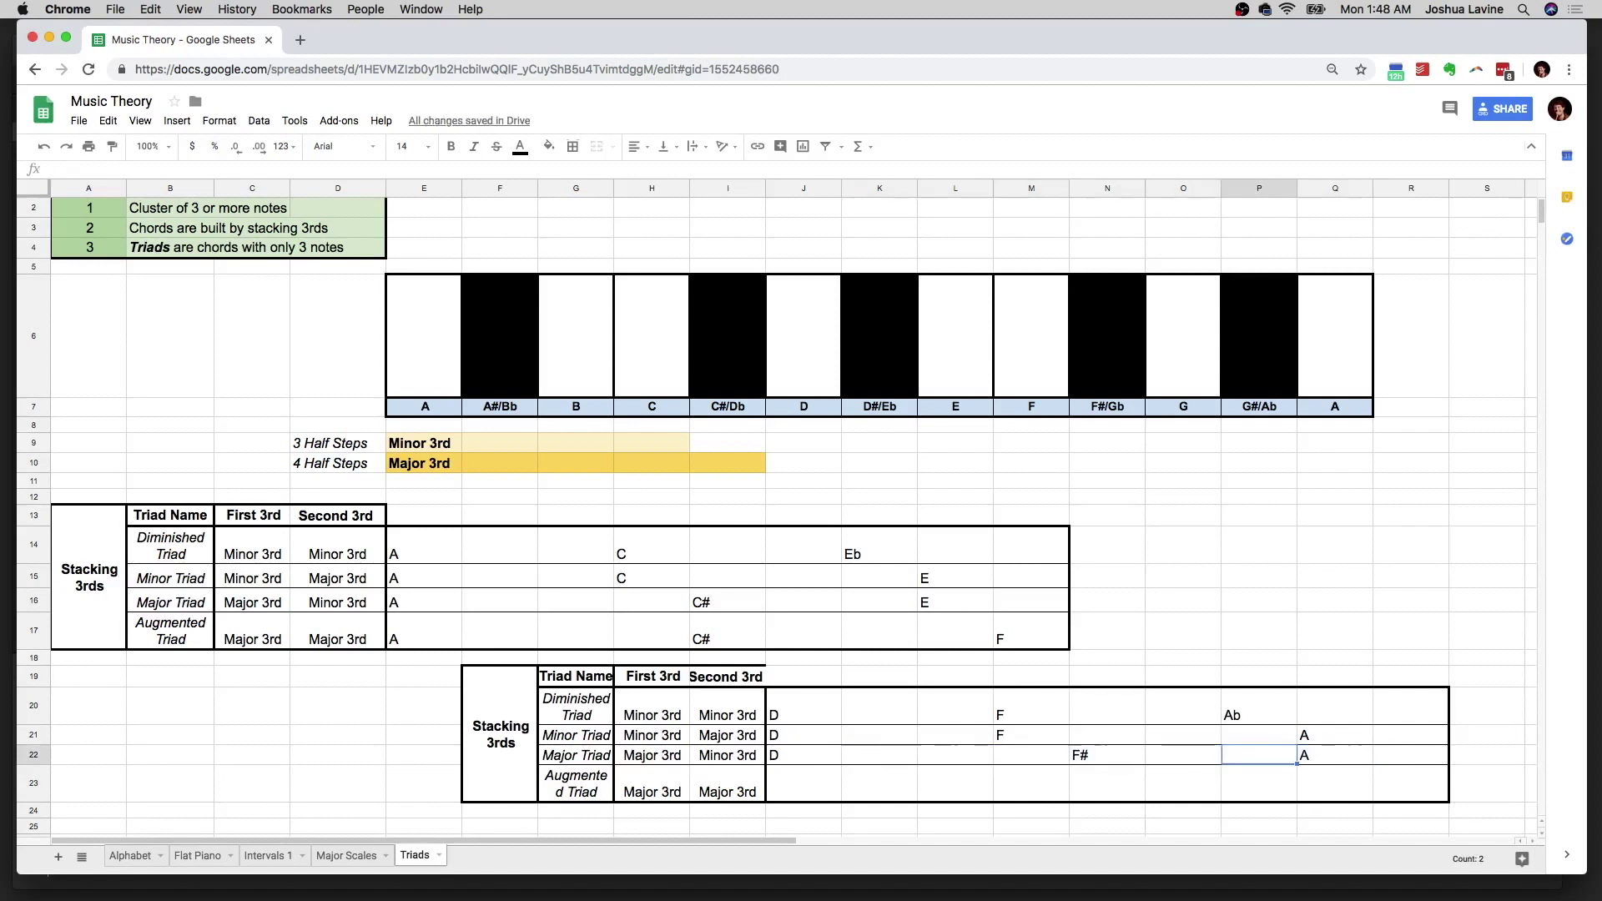
key("Left")
key("Left")
key("Left")
key("Left")
key("Left")
key("Left")
key("Left")
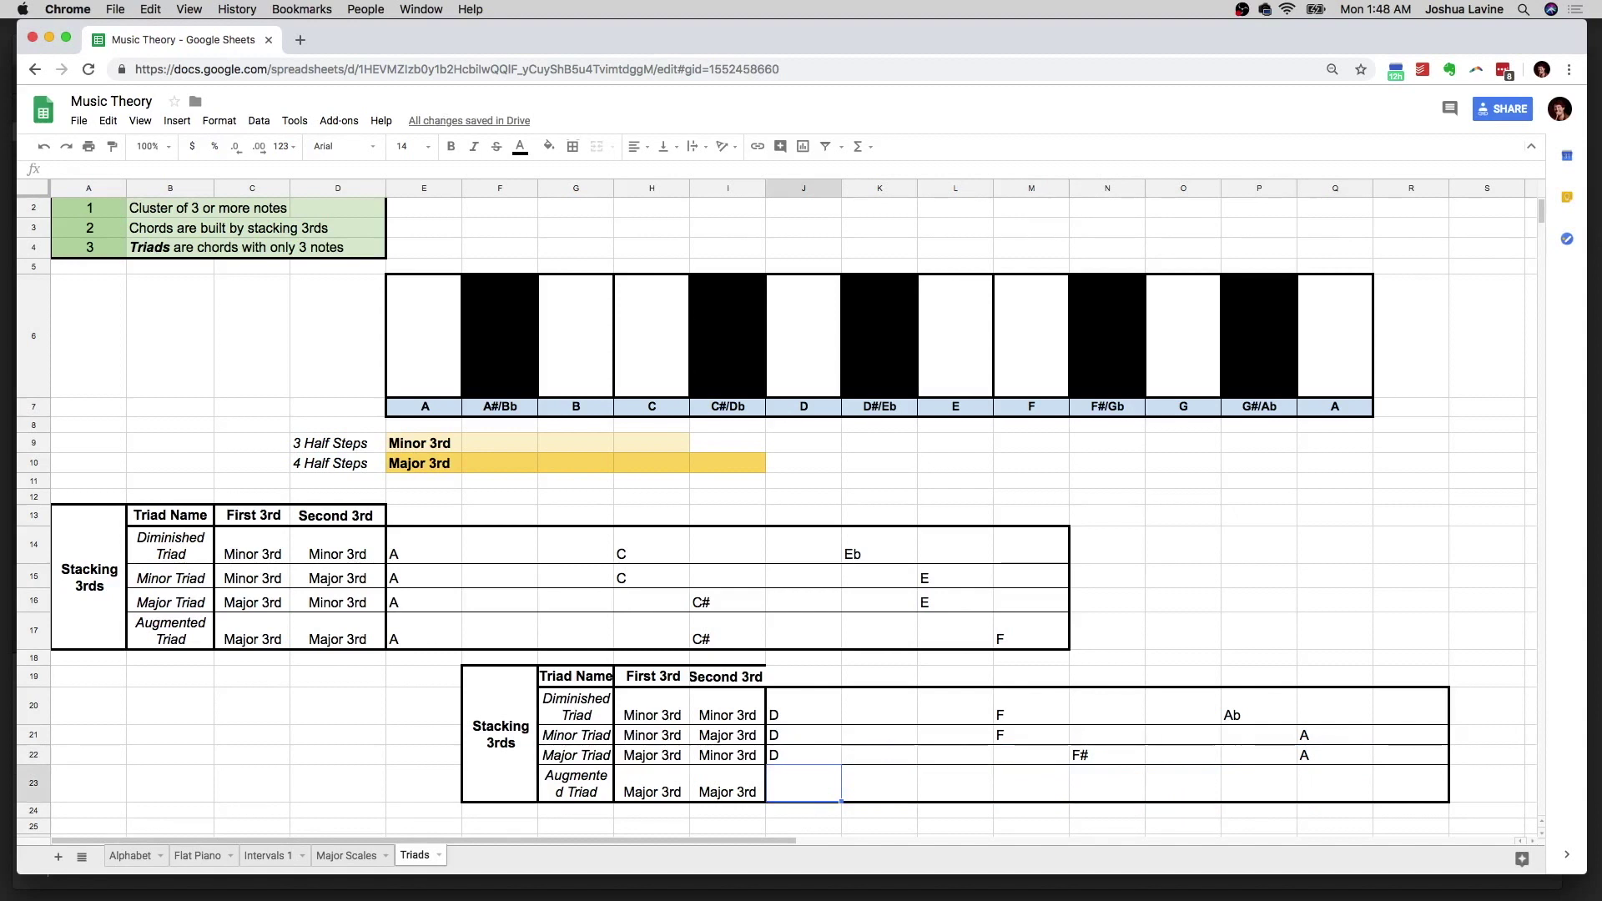
Step: Type D, F# and A# across the lower Augmented Triad row starting at J23
type("D")
key("Right")
key("Right")
key("Right")
key("Right")
type("F#")
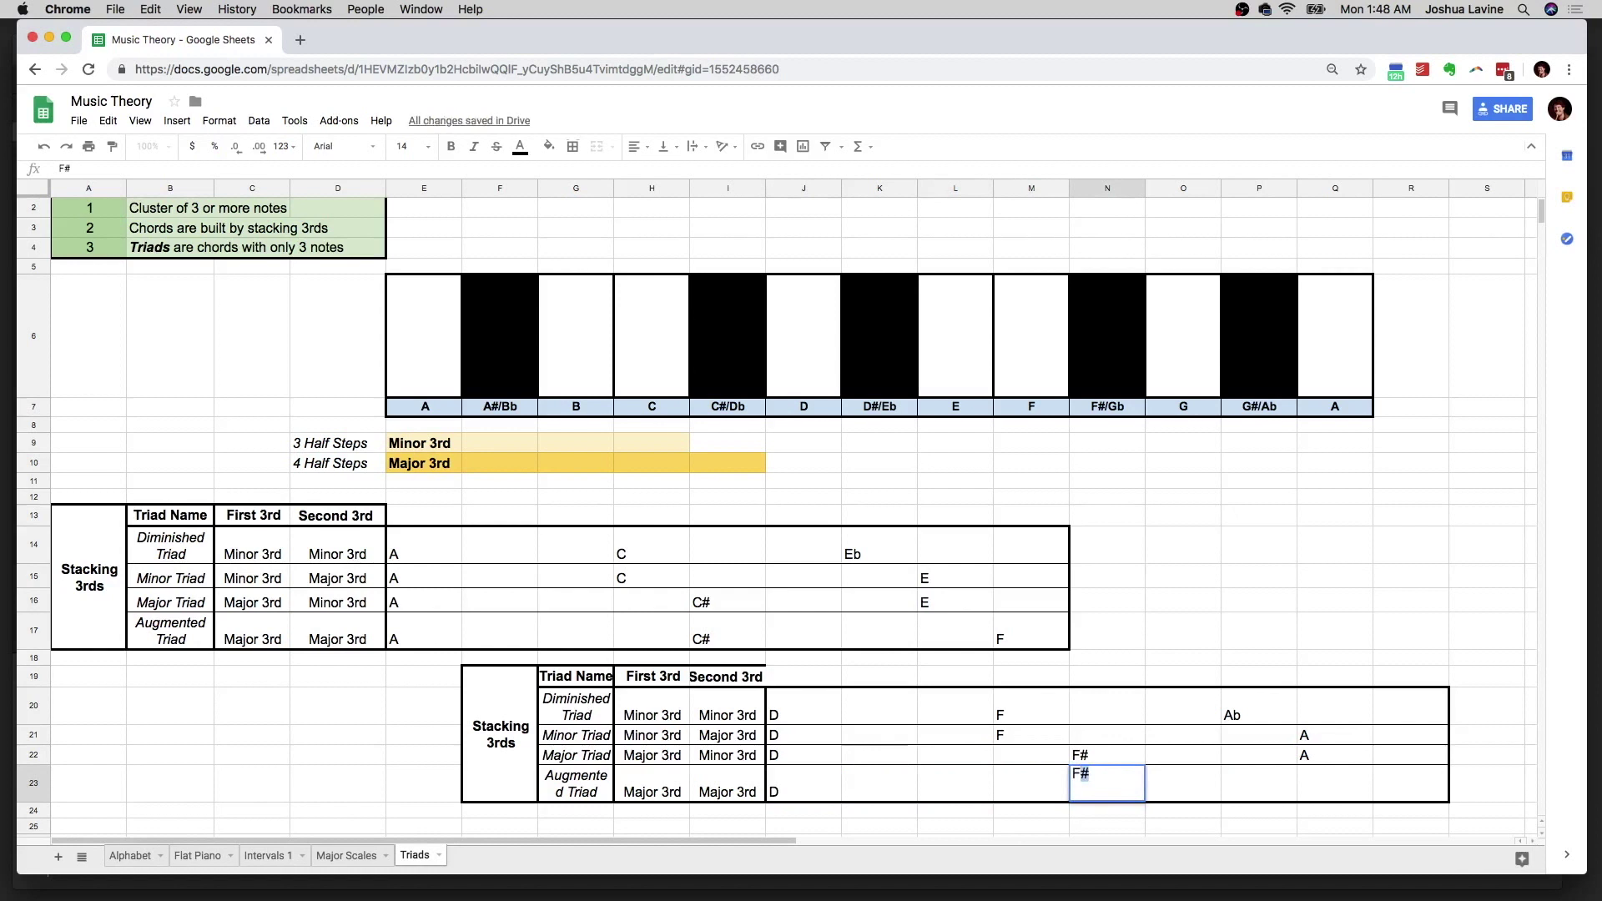
key("Right")
key("Right")
key("Right")
key("Right")
type("A")
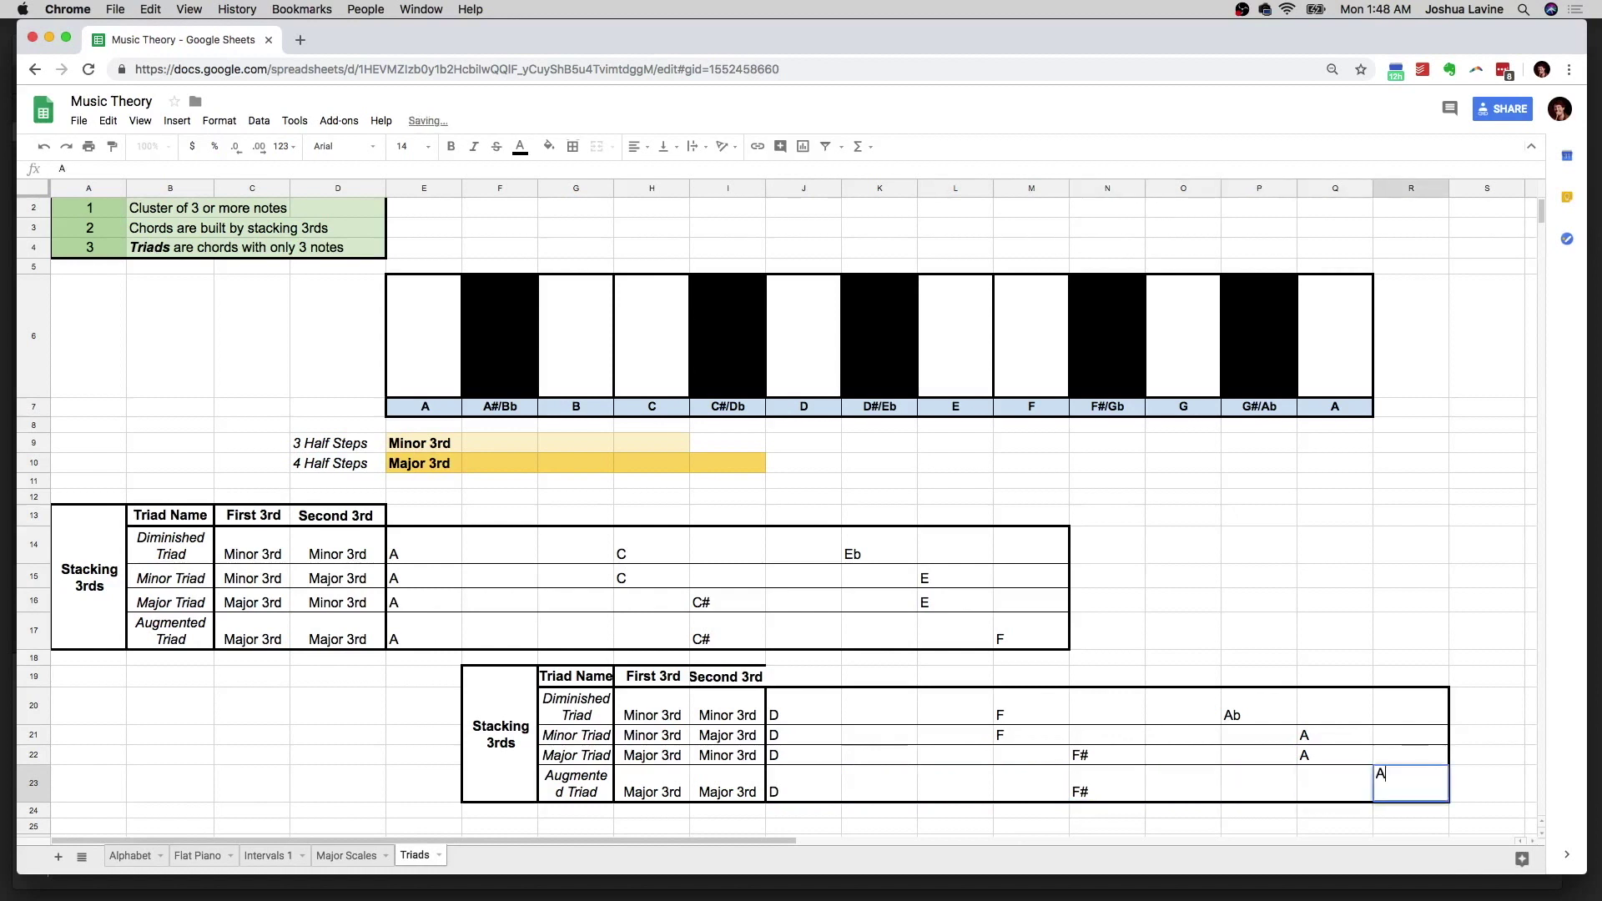
type("#")
key("Return")
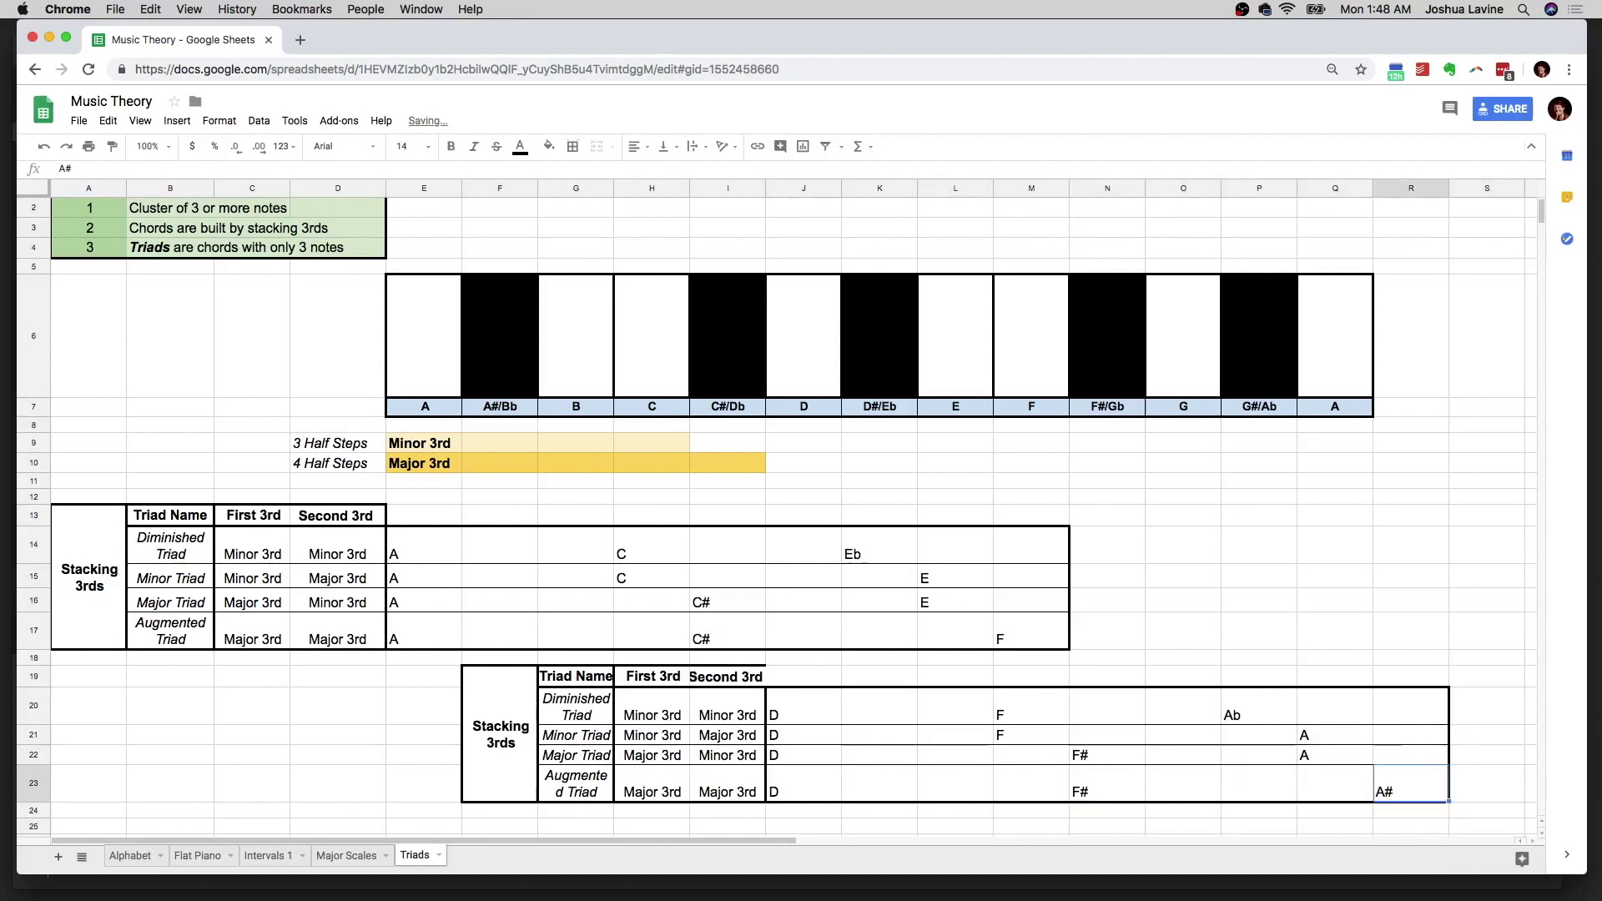